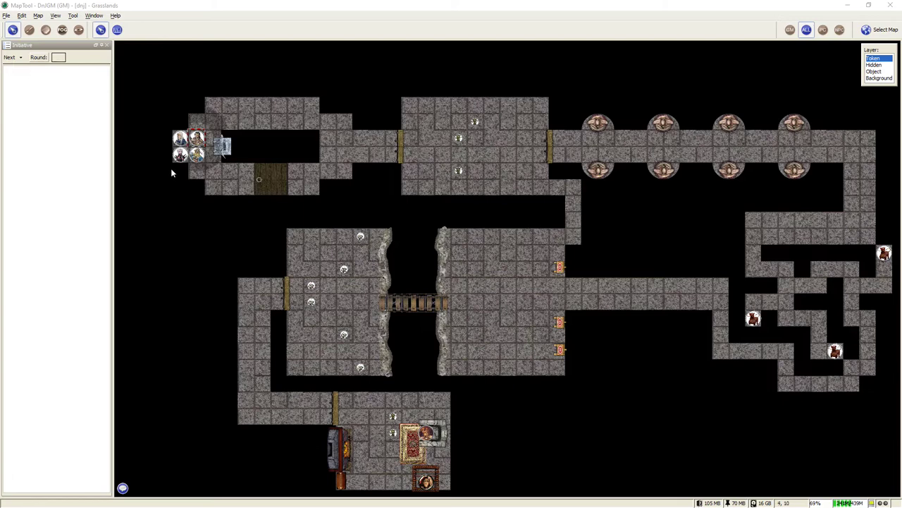
# Examine the starting room around the party tokens and the layout of the whole dungeon map
pyautogui.scroll(10, 171, 168)
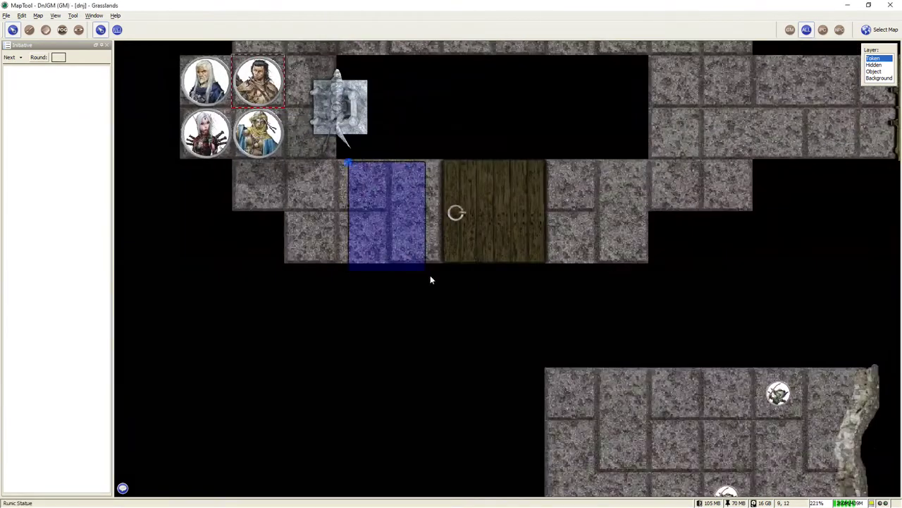
pyautogui.moveTo(380, 206); pyautogui.dragTo(454, 340)
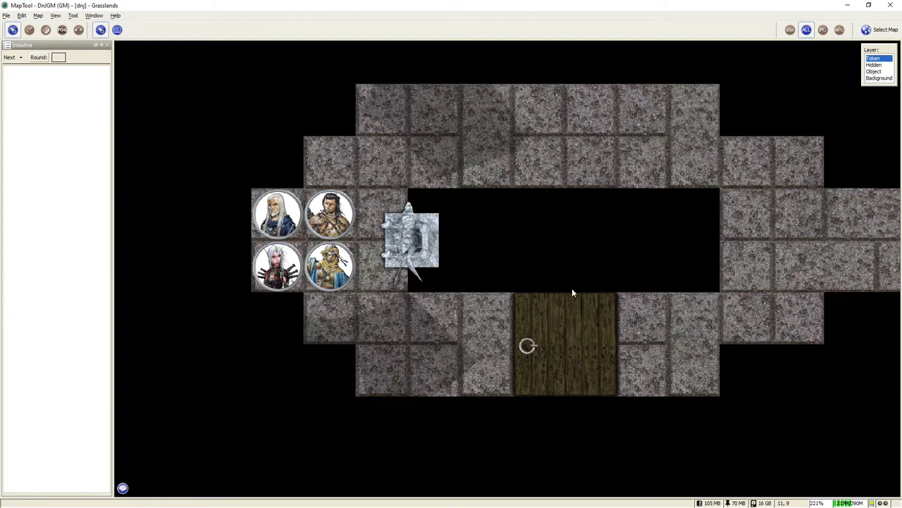
pyautogui.scroll(-15, 573, 296)
pyautogui.moveTo(670, 330); pyautogui.dragTo(506, 256)
pyautogui.scroll(3, 463, 211)
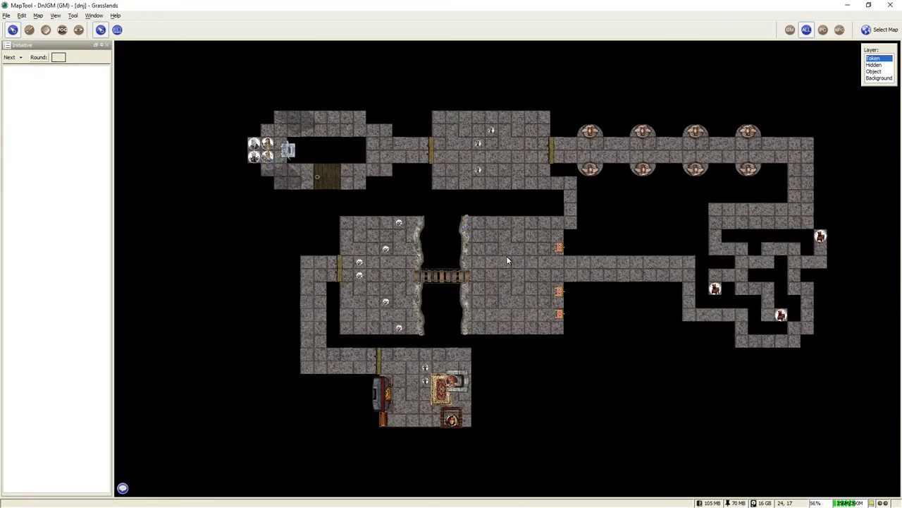
pyautogui.scroll(2, 506, 260)
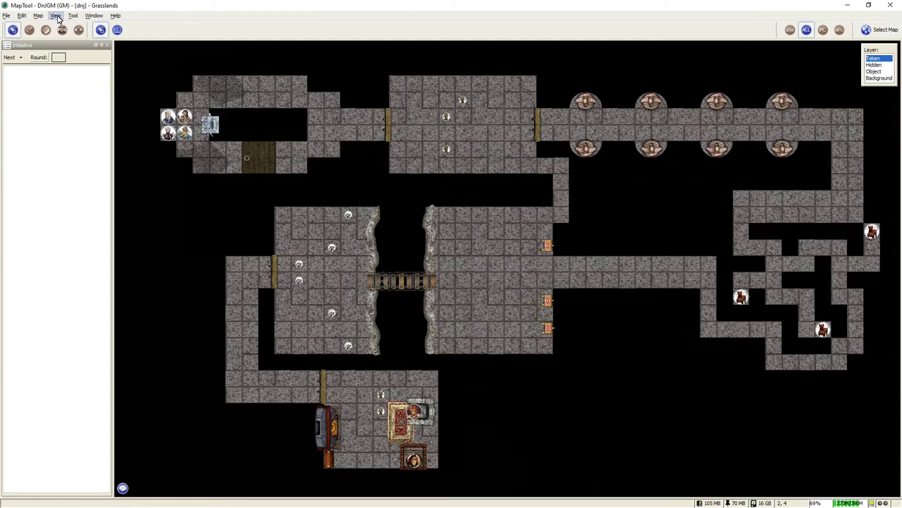
# Show the map as players see it and enable Fog-of-War on it
pyautogui.click(57, 16)
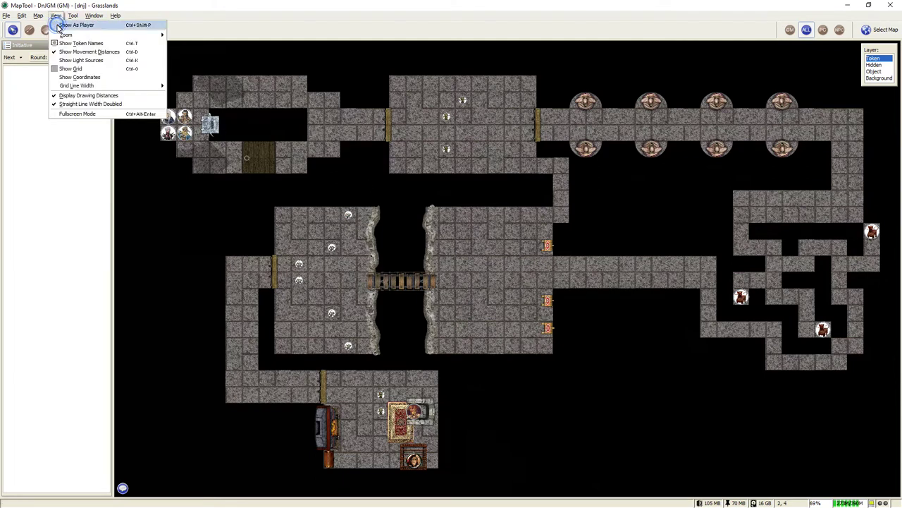
pyautogui.click(60, 22)
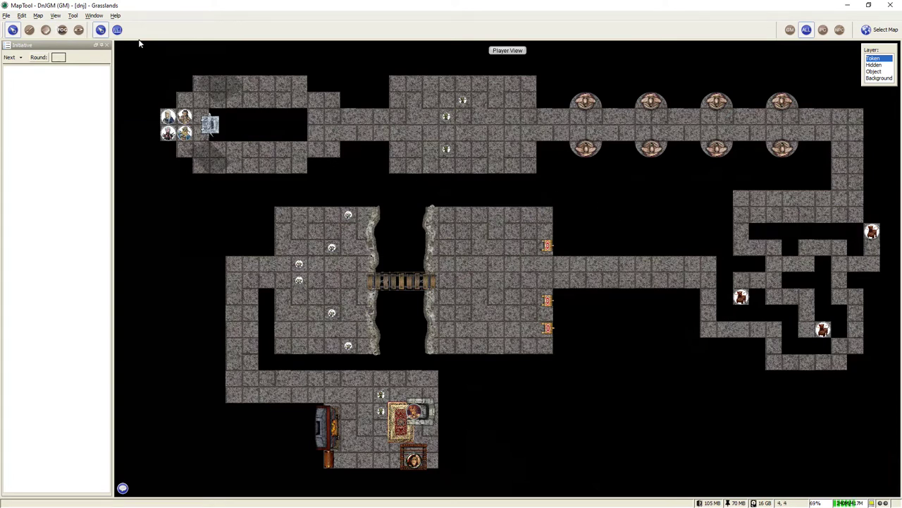
pyautogui.click(35, 17)
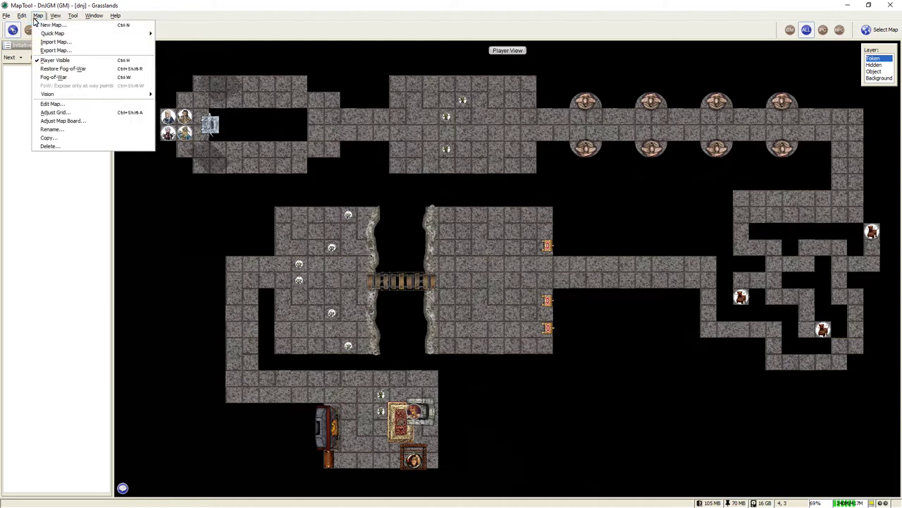
pyautogui.click(42, 77)
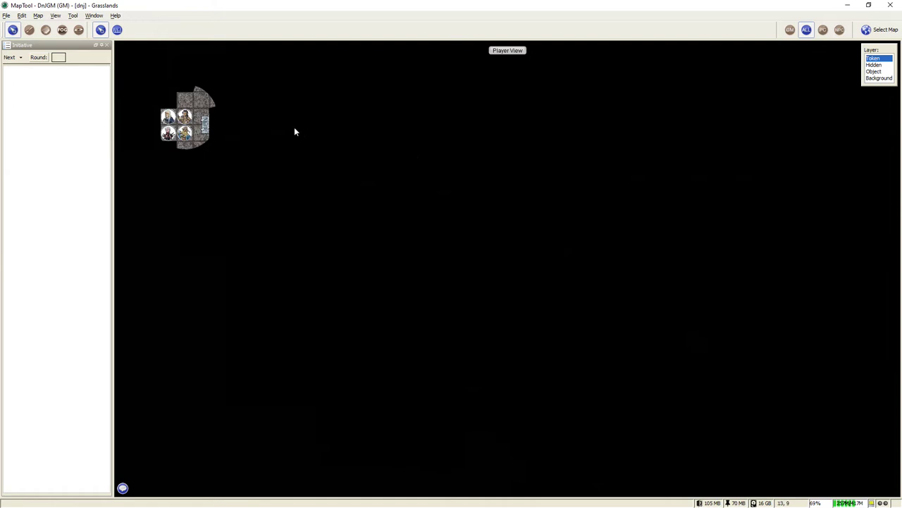
# Give the Valeros token, the dark-haired fighter in the party's front row, the D20 light source Torch - 20
pyautogui.click(185, 117)
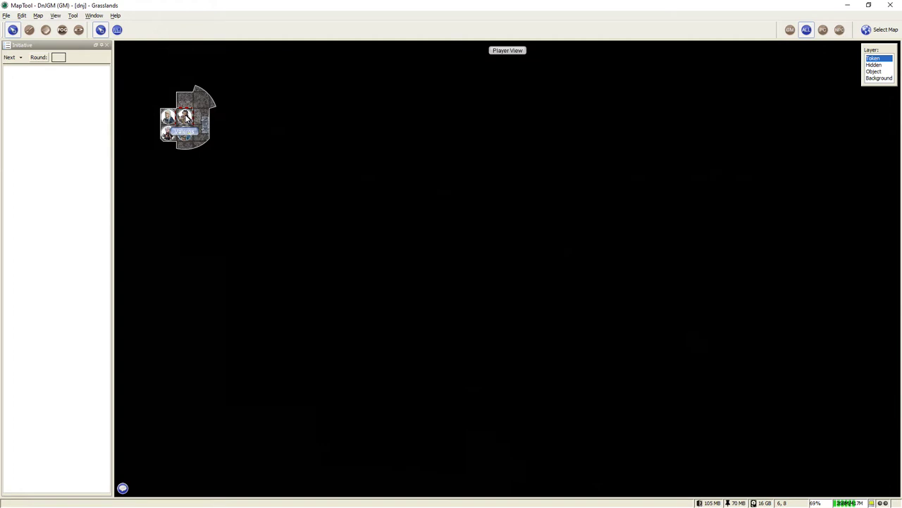
pyautogui.scroll(5, 339, 246)
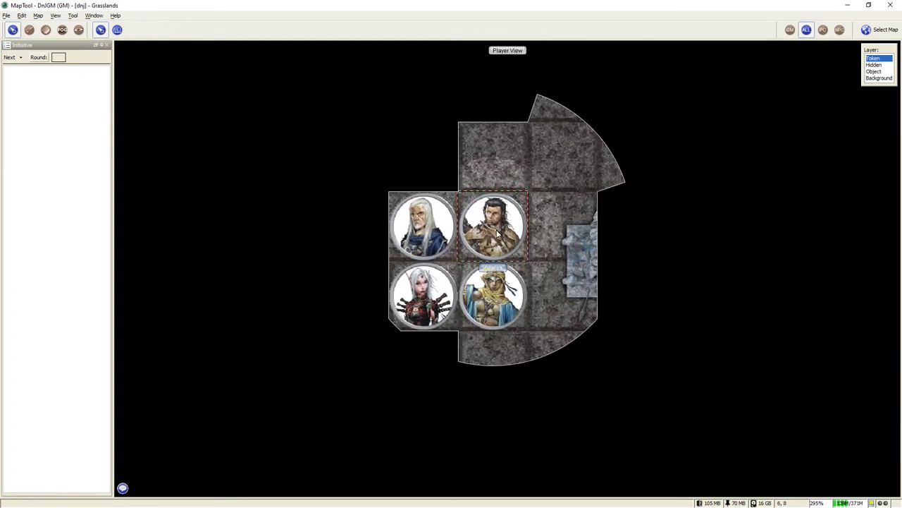
pyautogui.scroll(-1, 498, 235)
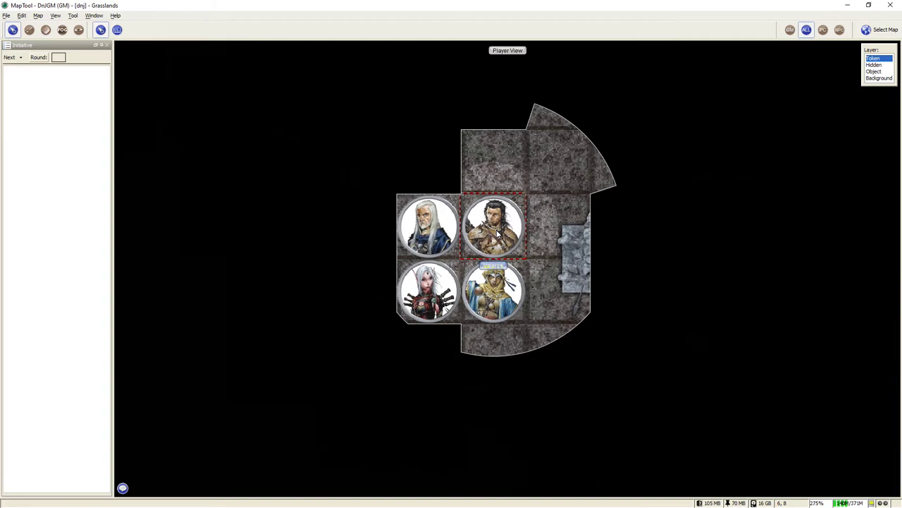
pyautogui.rightClick(497, 231)
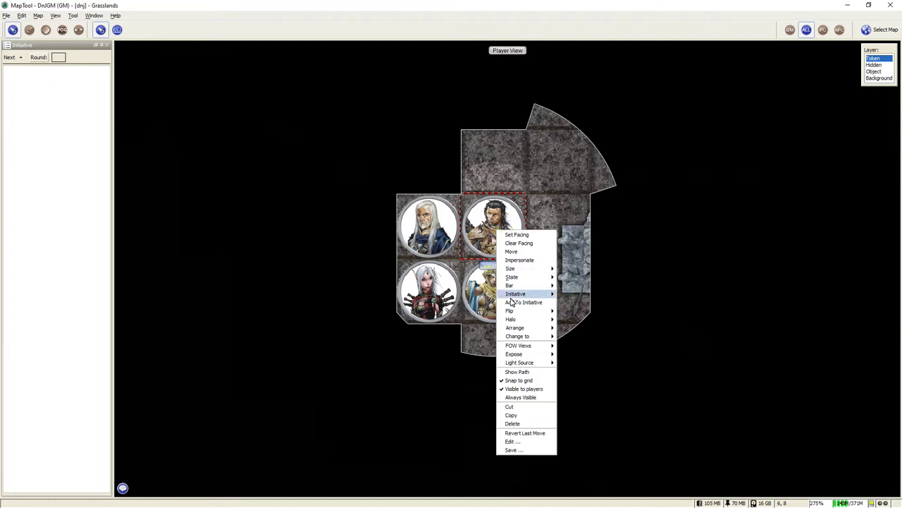
pyautogui.moveTo(528, 362)
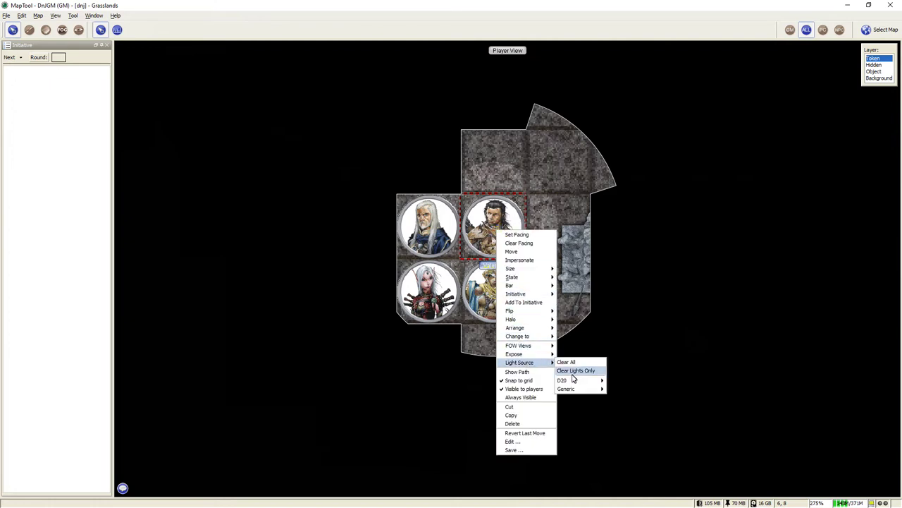
pyautogui.moveTo(573, 383)
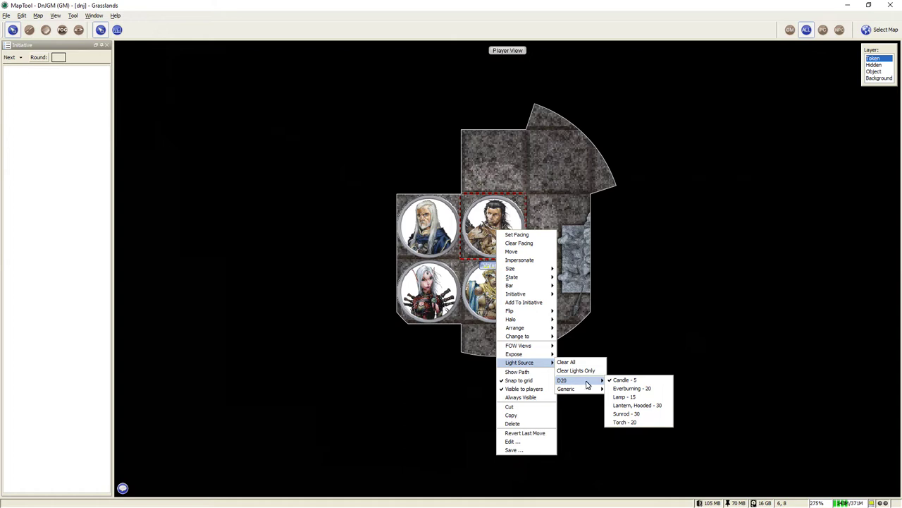
pyautogui.click(624, 422)
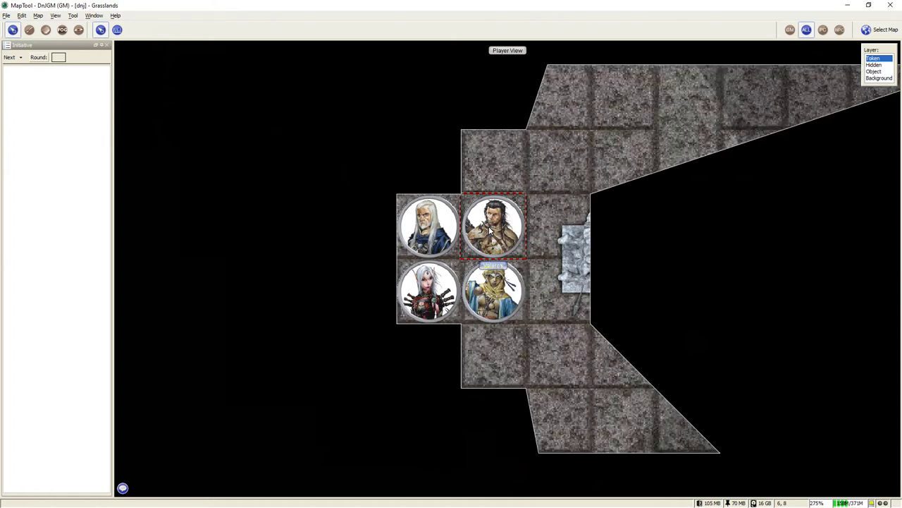
# Give the token with the yellow headscarf, directly below Valeros, the D20 light source Torch - 20
pyautogui.scroll(-2, 597, 177)
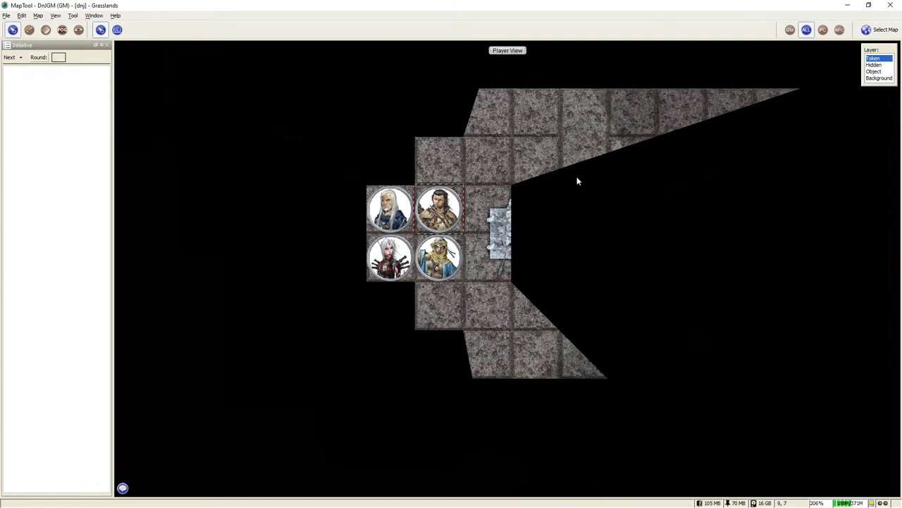
pyautogui.click(441, 255)
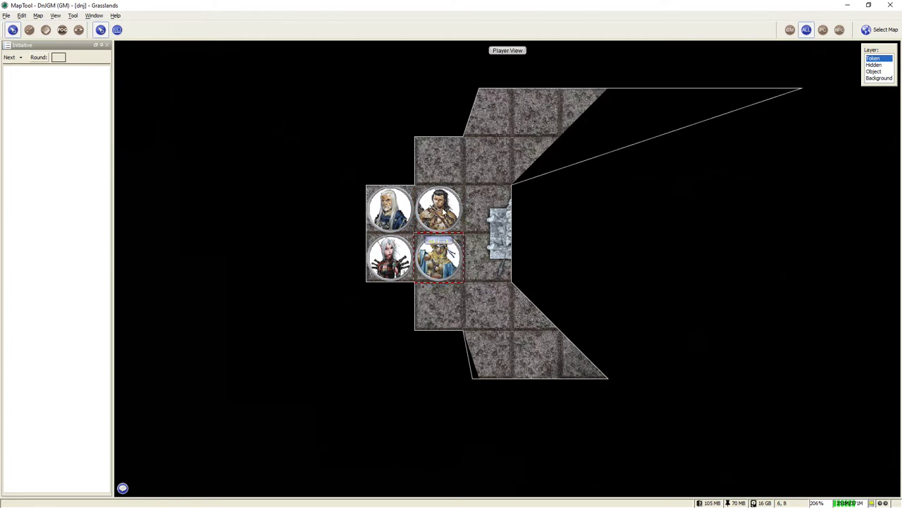
pyautogui.rightClick(439, 267)
pyautogui.moveTo(458, 373)
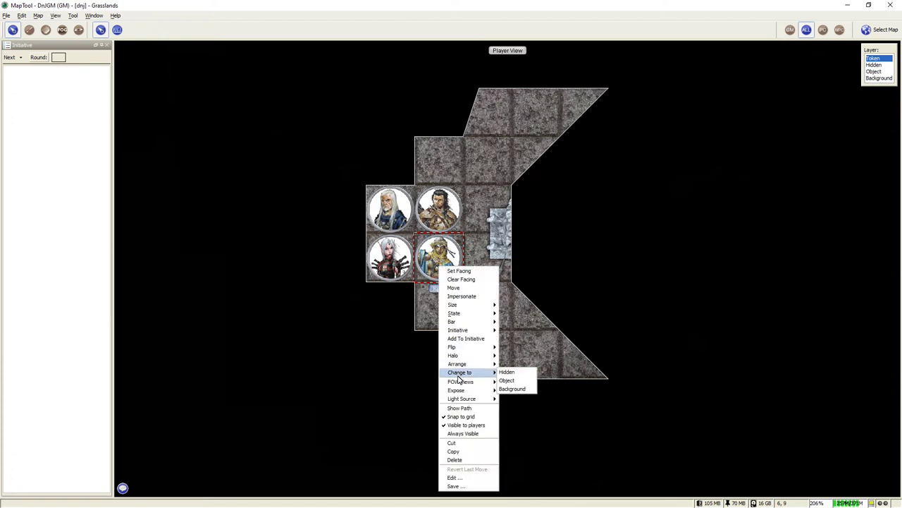
pyautogui.moveTo(480, 399)
pyautogui.moveTo(511, 399)
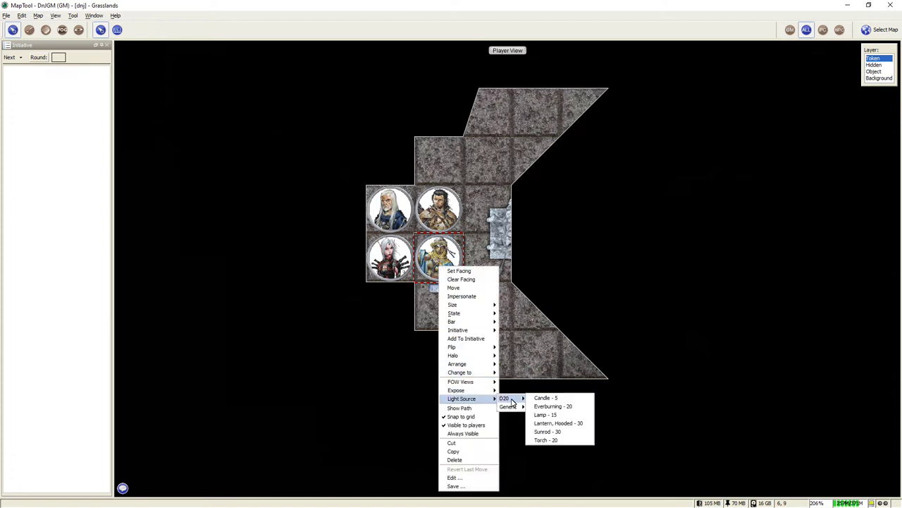
pyautogui.click(542, 440)
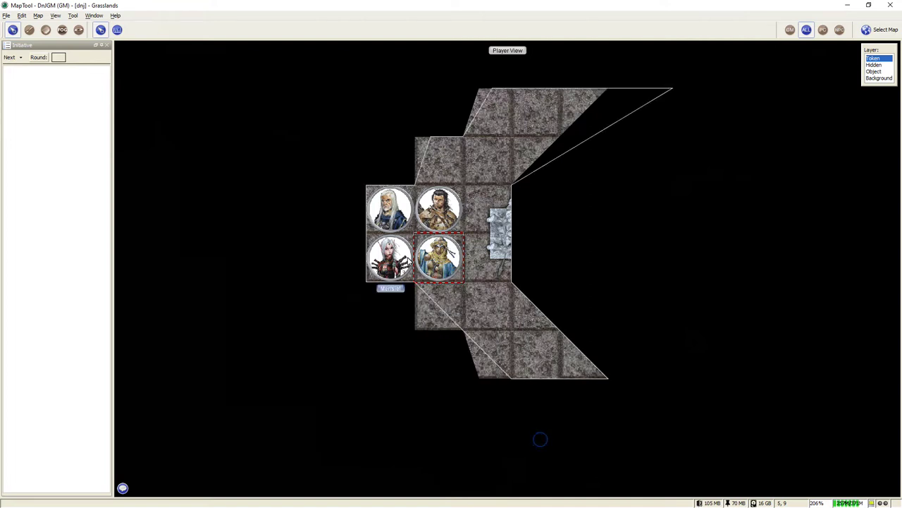
# Give both back-row party tokens, the white-bearded man and Merisiel, the D20 light source Torch - 20
pyautogui.rightClick(392, 218)
pyautogui.moveTo(437, 346)
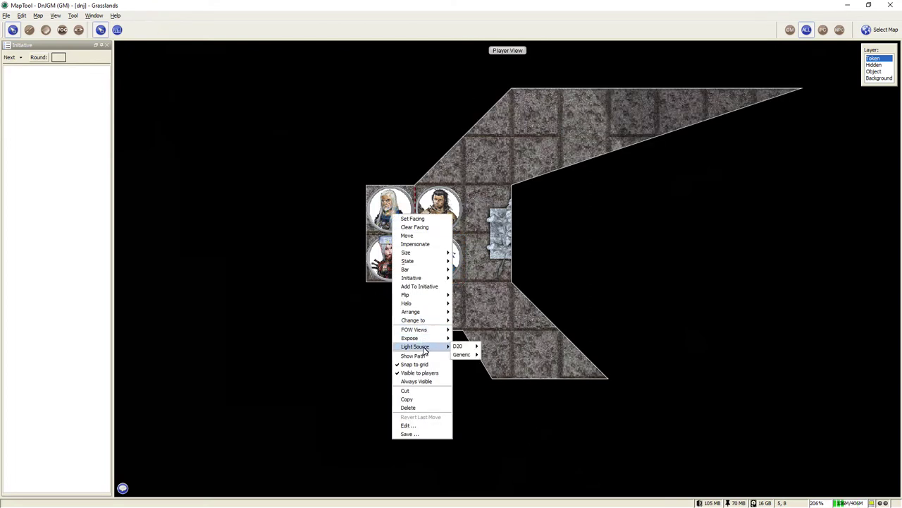
pyautogui.click(507, 389)
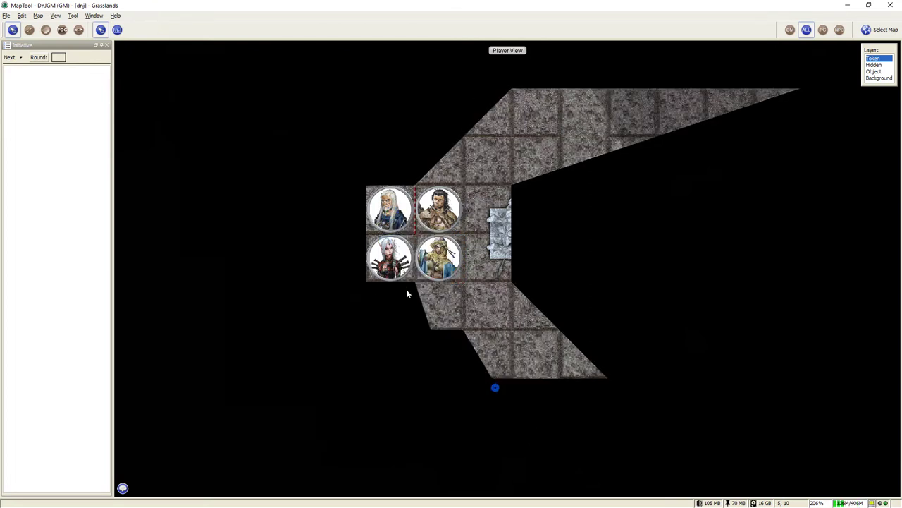
pyautogui.rightClick(389, 258)
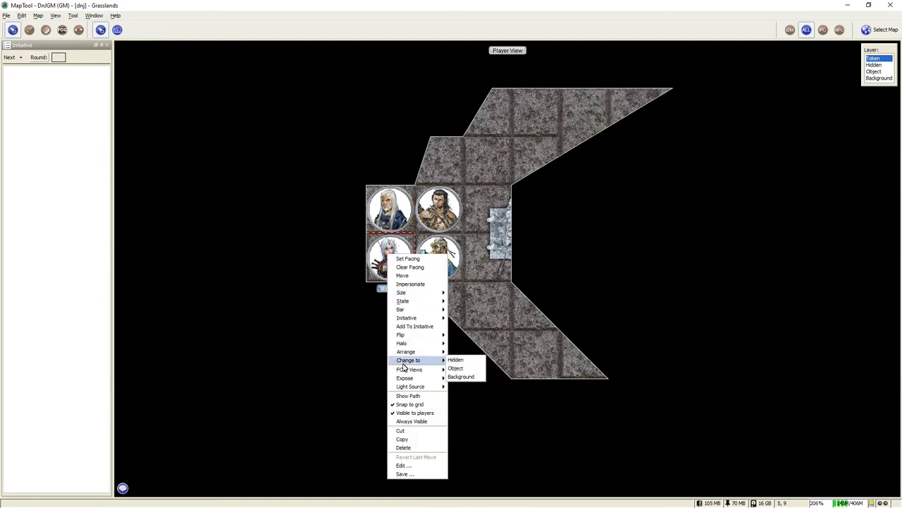
pyautogui.moveTo(408, 387)
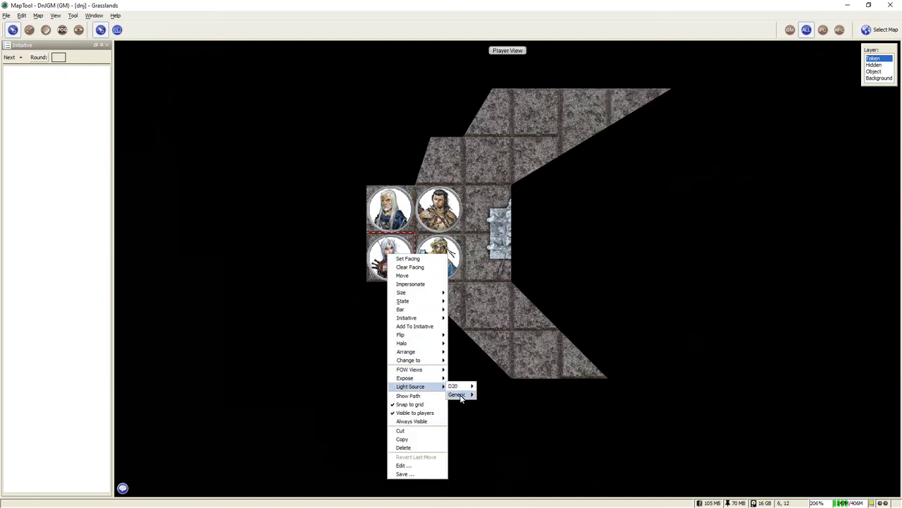
pyautogui.moveTo(465, 393)
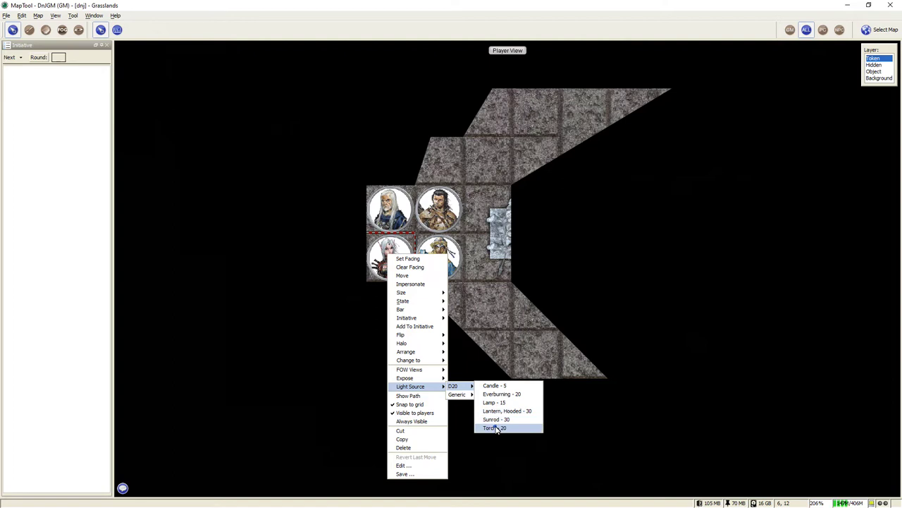
pyautogui.click(494, 426)
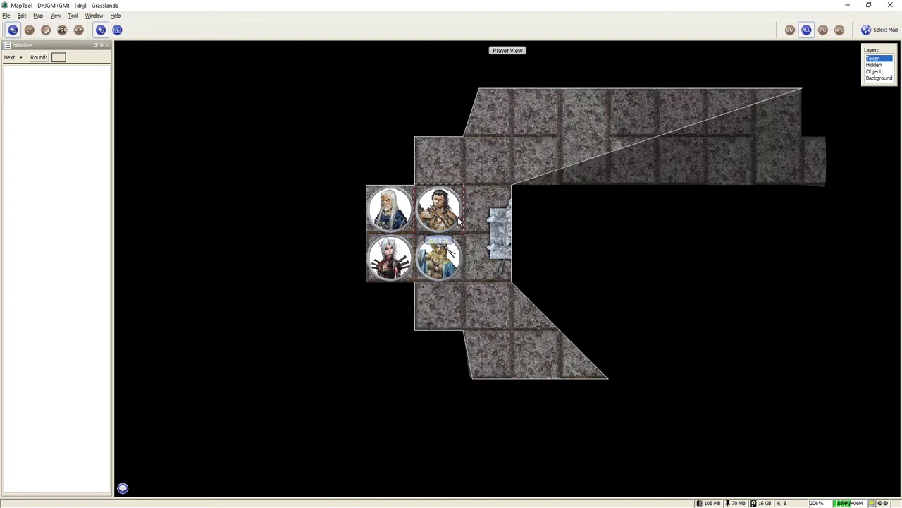
# Turn off the player view to examine the fogged dungeon as GM, and turn the player view back on
pyautogui.click(55, 15)
pyautogui.click(70, 25)
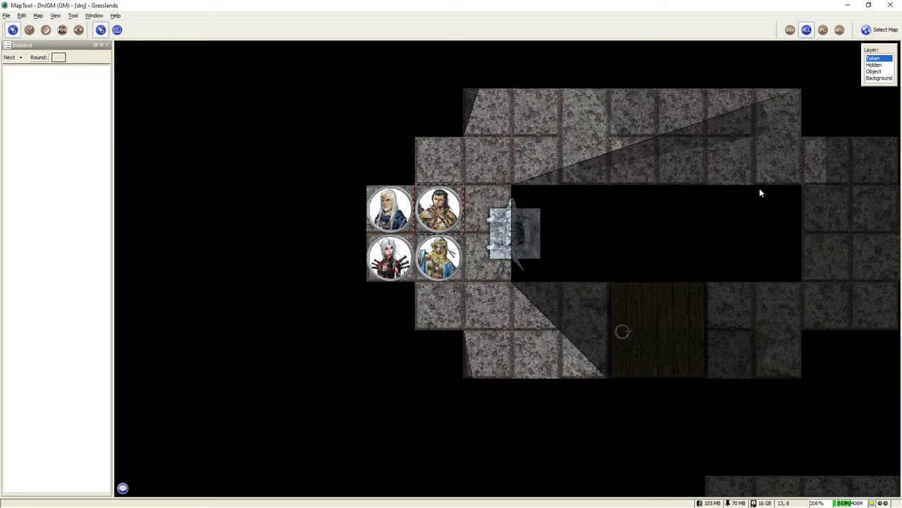
pyautogui.scroll(-2, 707, 207)
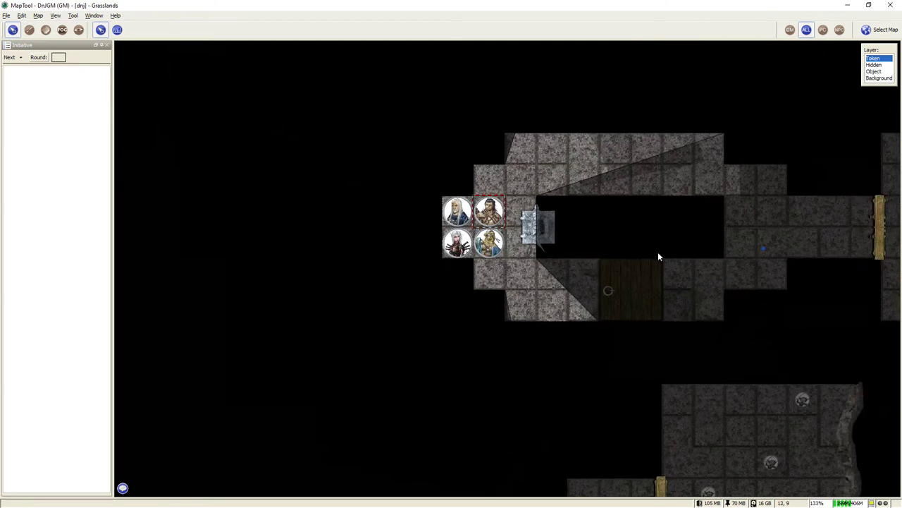
pyautogui.moveTo(658, 256); pyautogui.dragTo(466, 215)
pyautogui.scroll(-4, 466, 215)
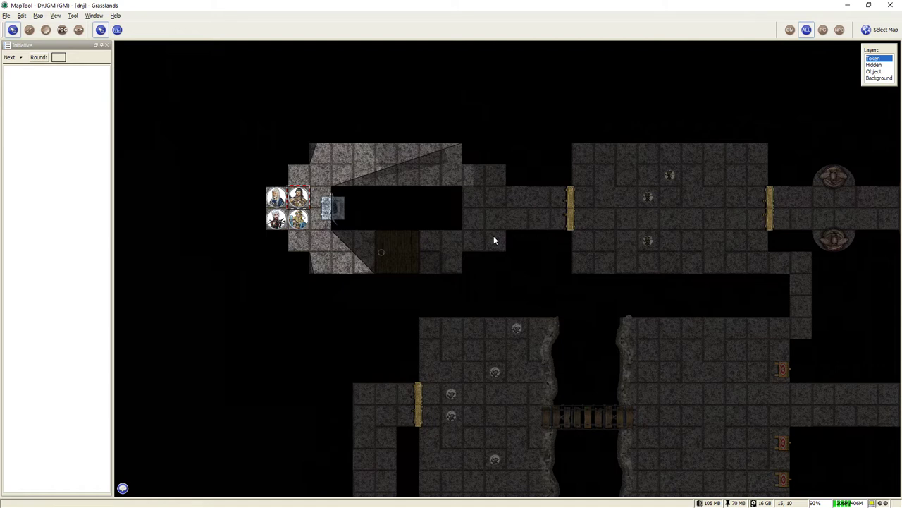
pyautogui.click(57, 16)
pyautogui.click(67, 24)
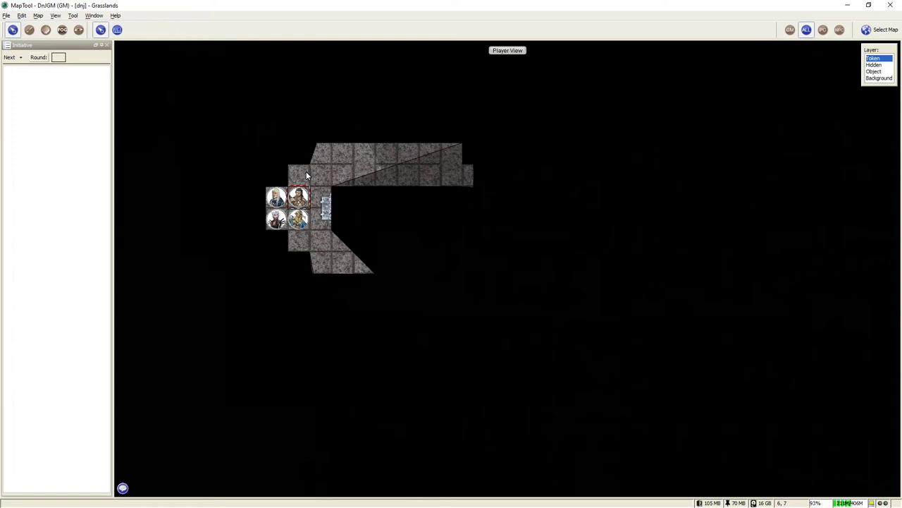
# Move the Valeros token one square diagonally up and to the right, toward the upper corridor around the statue
pyautogui.click(301, 194)
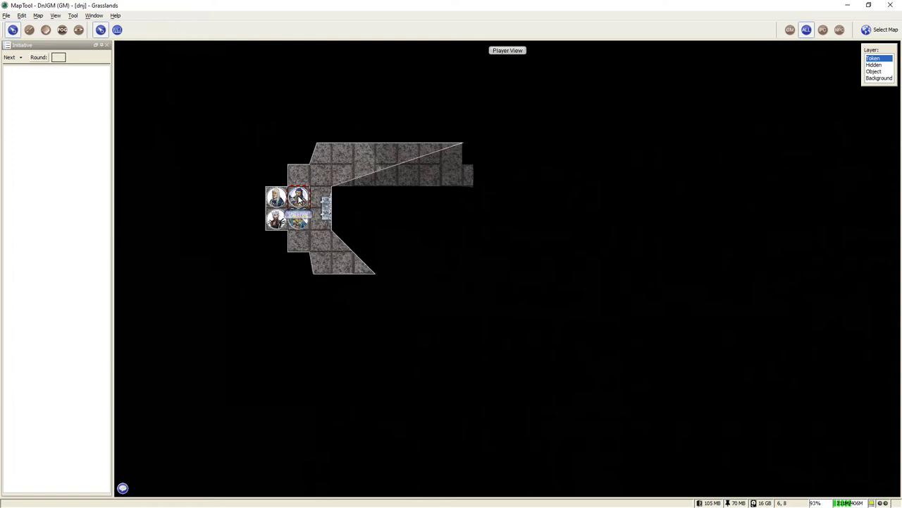
pyautogui.moveTo(300, 200); pyautogui.dragTo(321, 176)
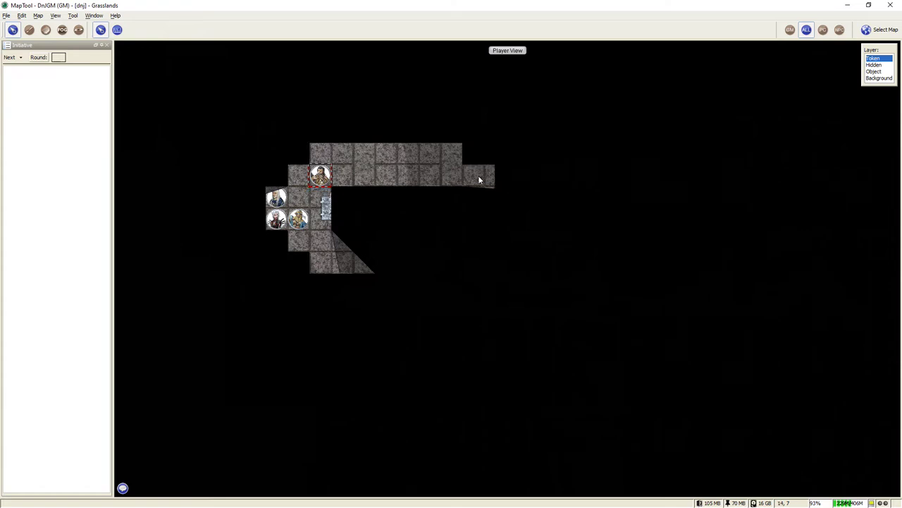
pyautogui.press('space')
# Compare what the yellow-headscarf token and the Valeros token can each see by selecting them in turn
pyautogui.click(299, 220)
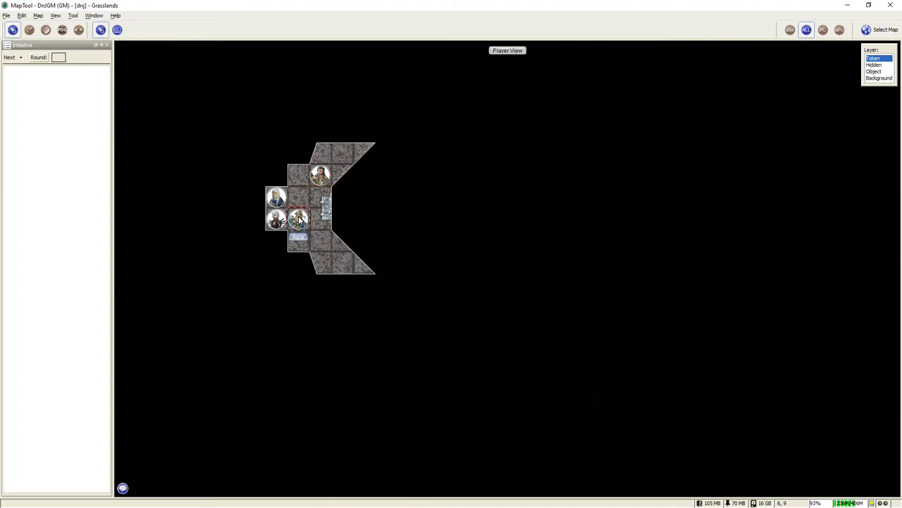
pyautogui.press('space')
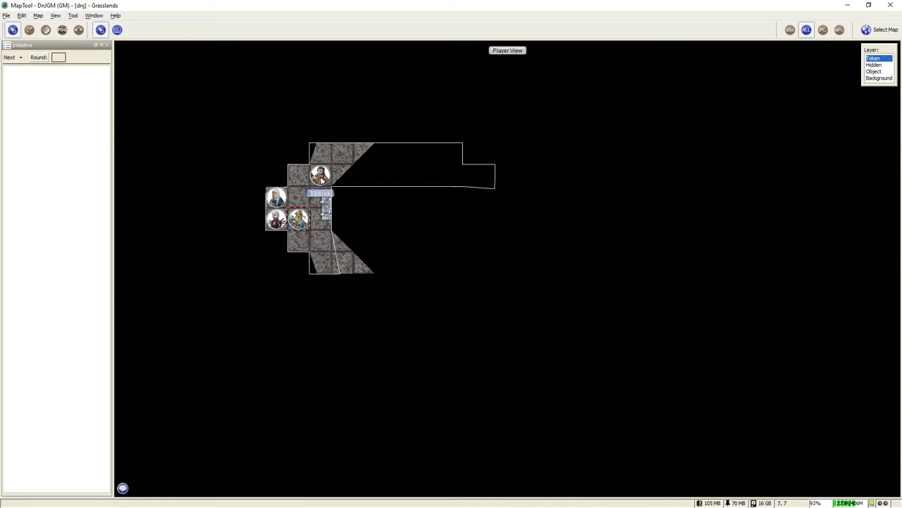
pyautogui.click(321, 179)
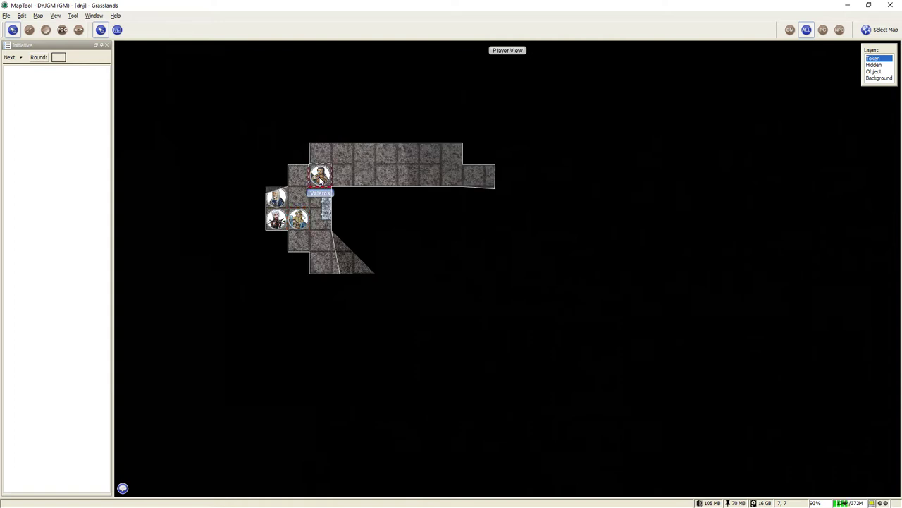
# Check the sight type configured for the Valeros token and for the Merisiel token, accepting each token's settings unchanged
pyautogui.rightClick(320, 178)
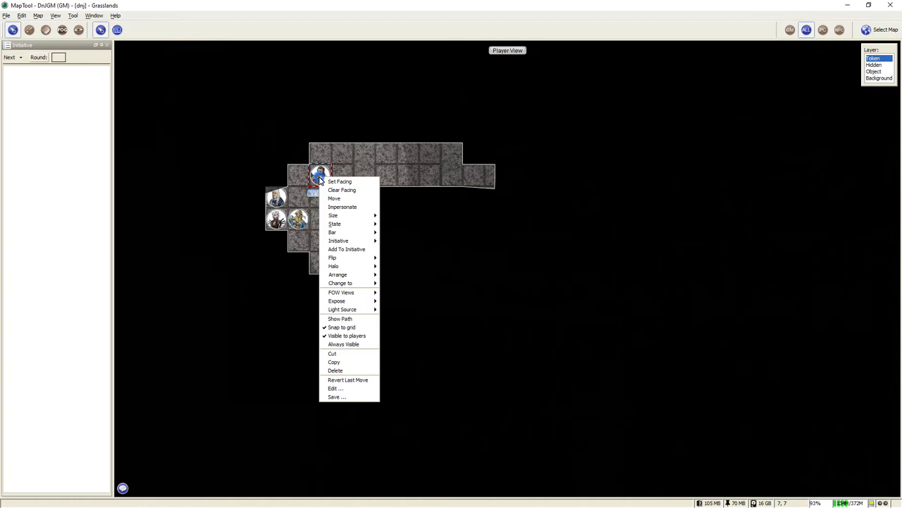
pyautogui.click(337, 389)
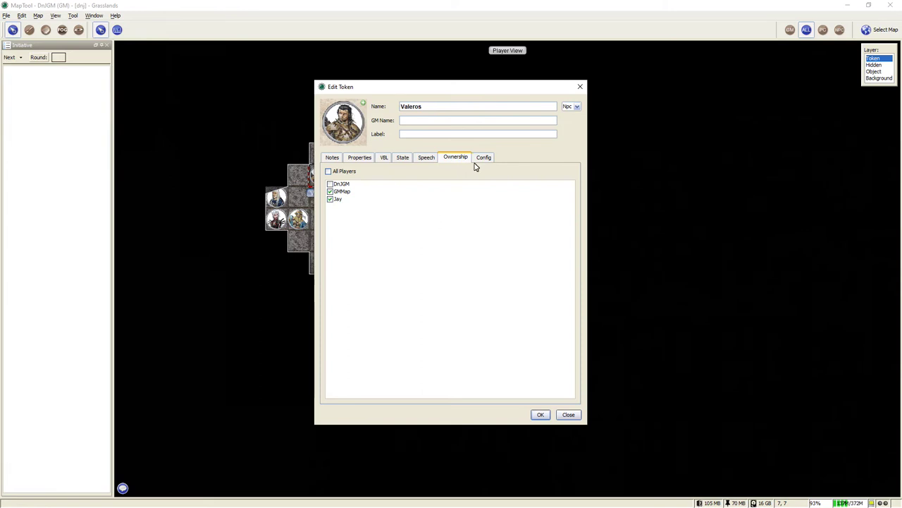
pyautogui.click(477, 163)
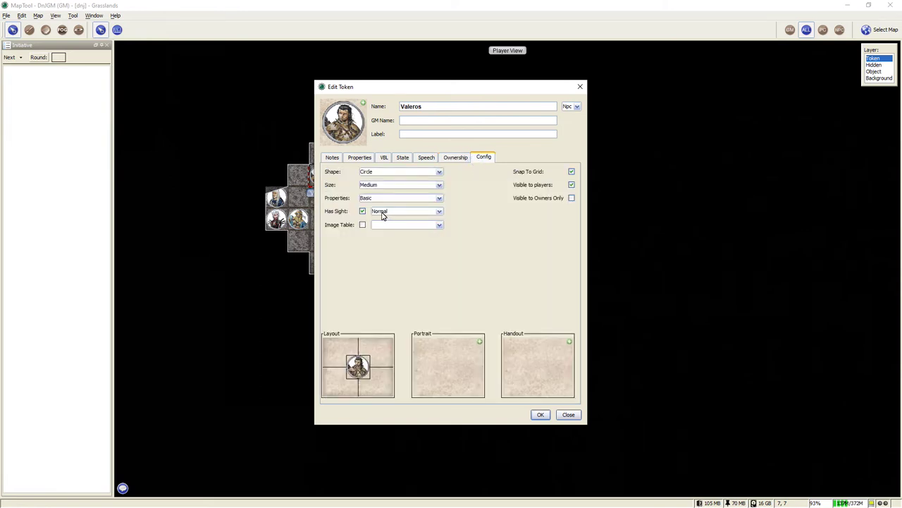
pyautogui.click(540, 414)
pyautogui.rightClick(277, 225)
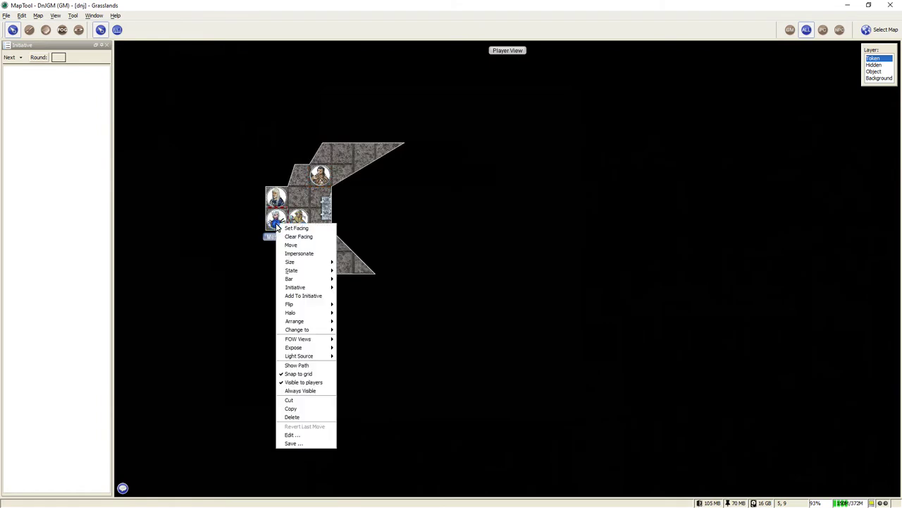
pyautogui.click(292, 435)
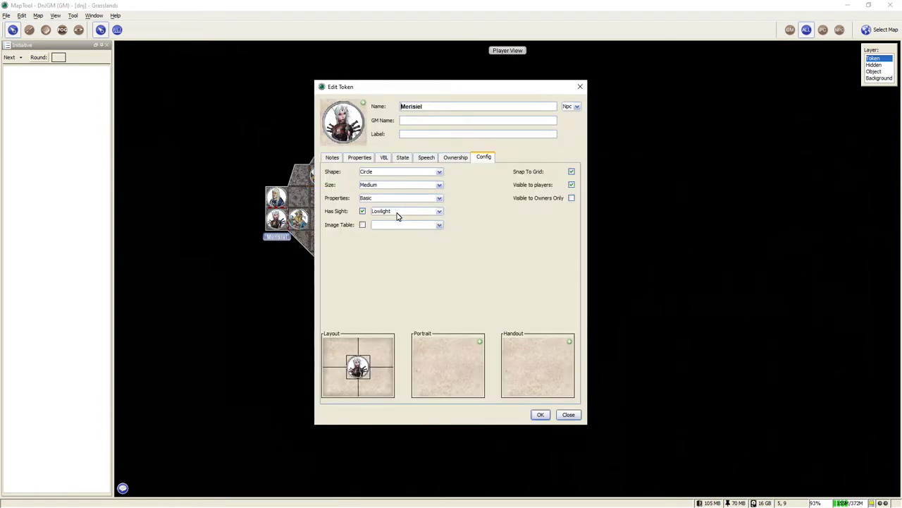
pyautogui.click(540, 415)
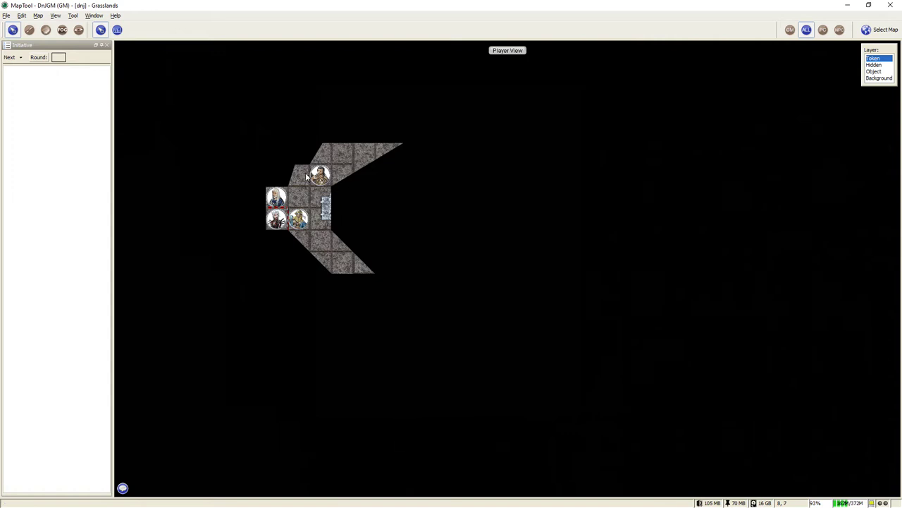
# Turn off the player view and bring up the Runic Statue's pop-up note as GM
pyautogui.click(61, 15)
pyautogui.click(67, 24)
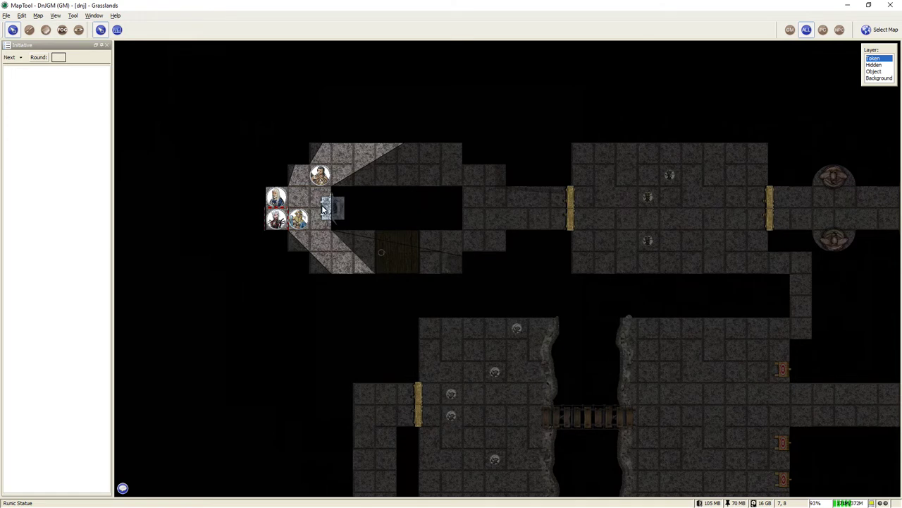
pyautogui.moveTo(323, 208)
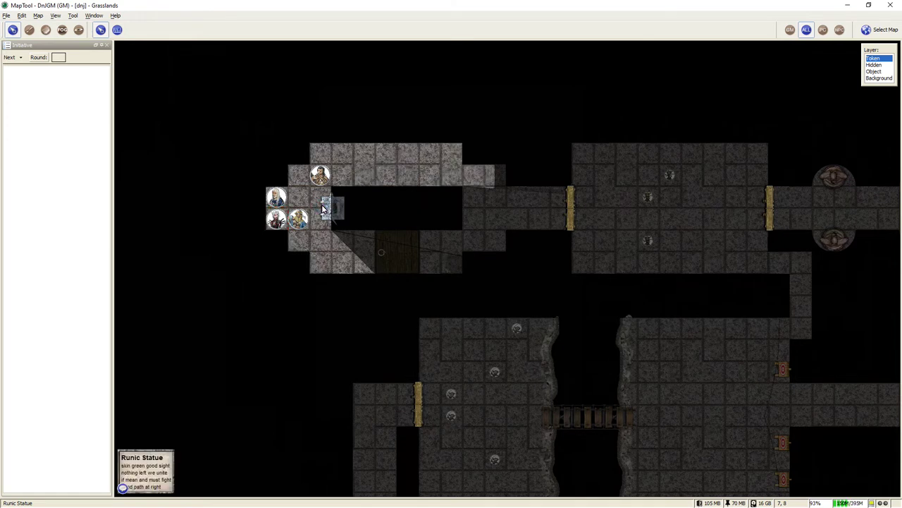
pyautogui.click(324, 207)
# Examine the Runic Statue's player notes in its token settings on the Object layer, without altering the text
pyautogui.click(874, 71)
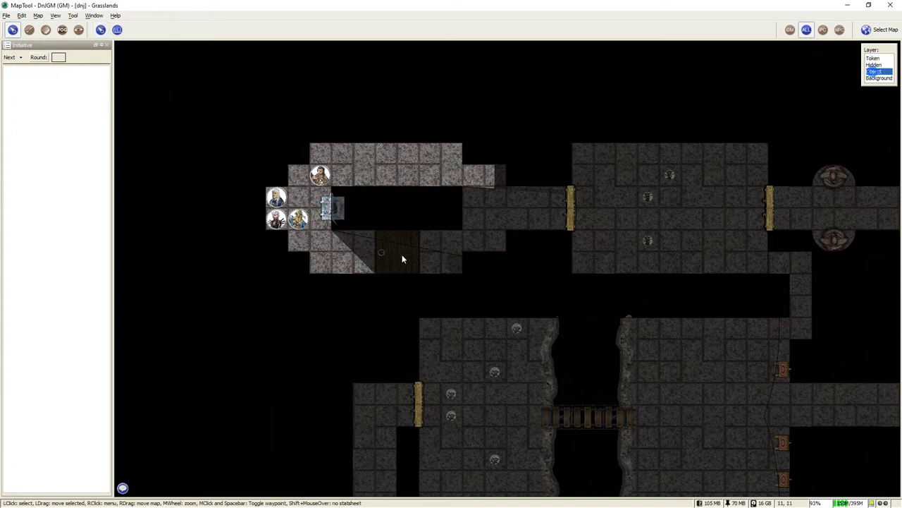
pyautogui.rightClick(327, 211)
pyautogui.click(345, 345)
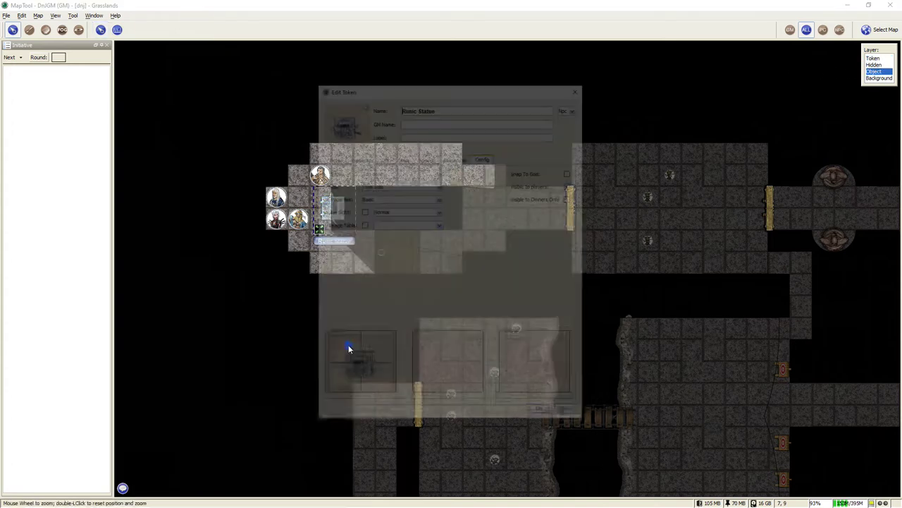
pyautogui.click(332, 158)
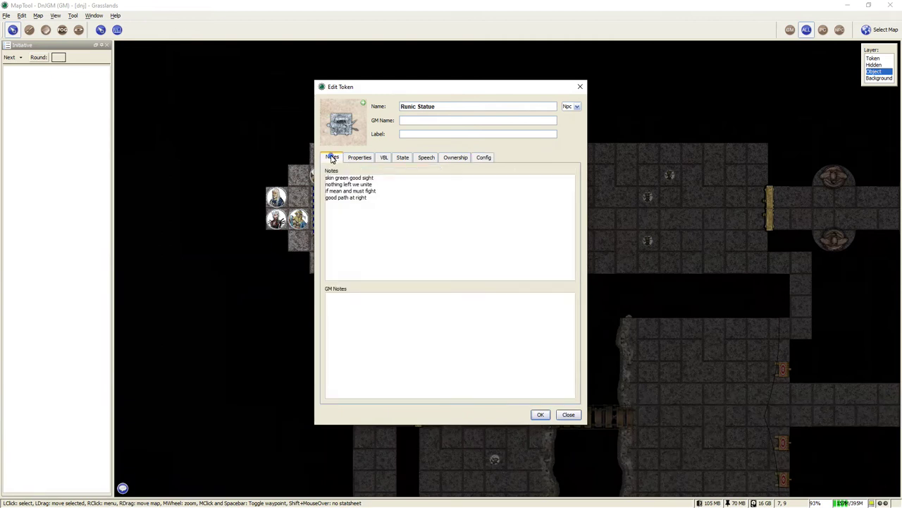
pyautogui.click(381, 204)
pyautogui.hotkey('ctrl', 'a')
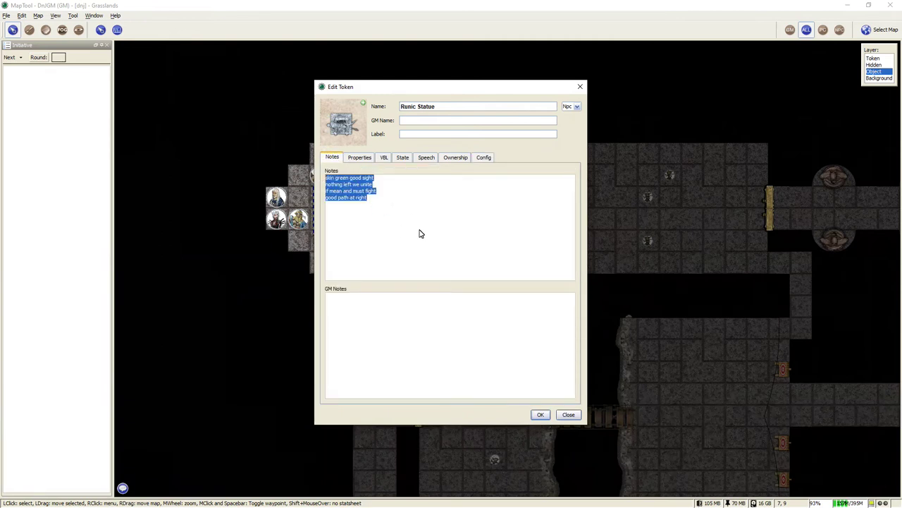
pyautogui.click(400, 210)
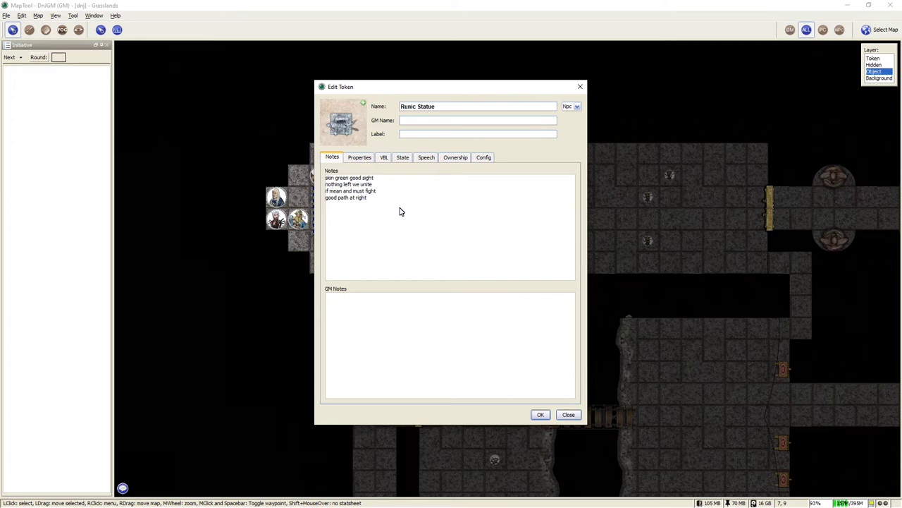
pyautogui.click(540, 414)
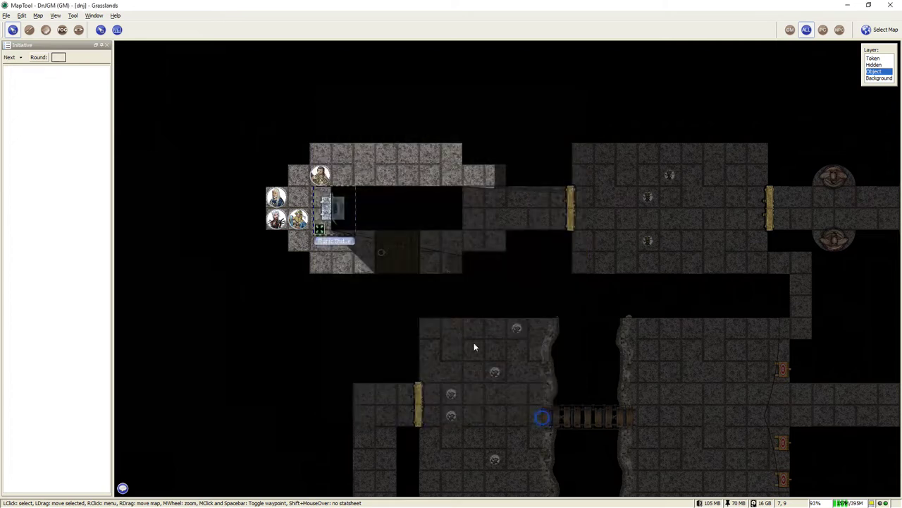
# Turn the player view on, return to the Token layer and bring up the Runic Statue's note as players see it
pyautogui.click(55, 15)
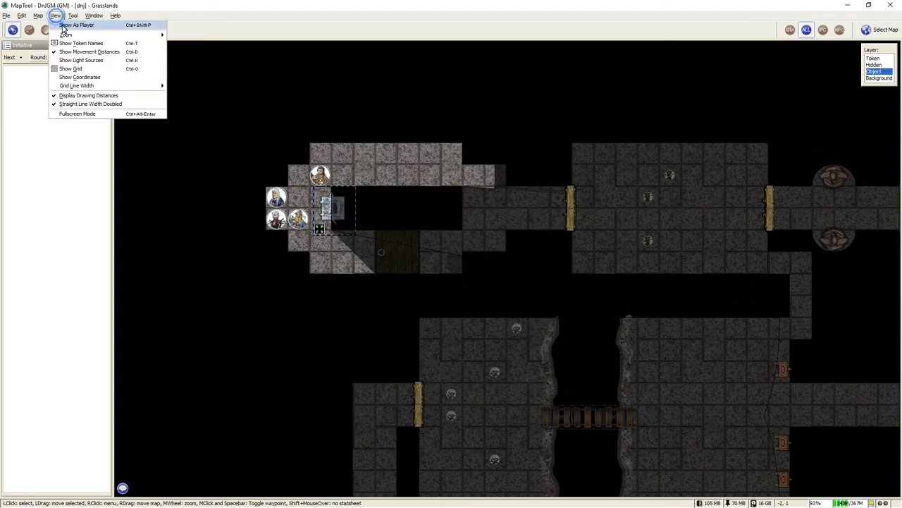
pyautogui.click(70, 25)
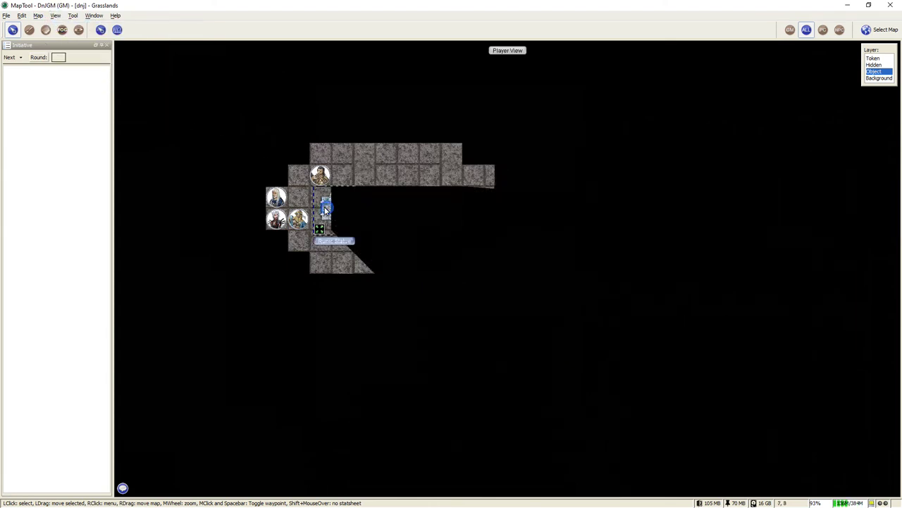
pyautogui.click(874, 58)
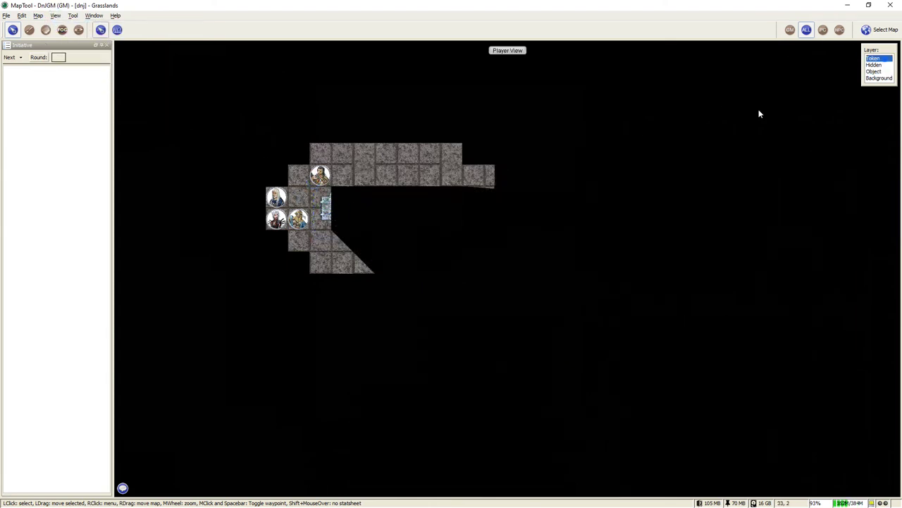
pyautogui.moveTo(325, 208)
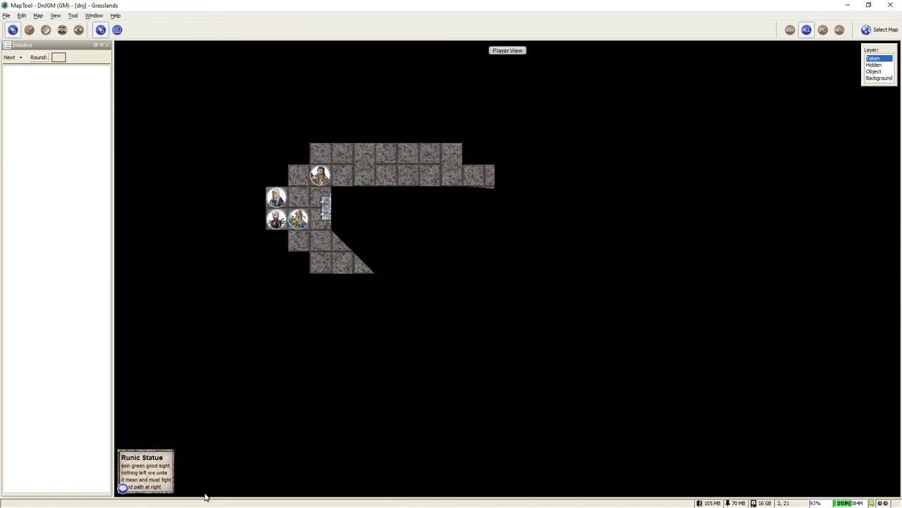
# Turn off the player view and compare what the Valeros token and the yellow-headscarf token can each see
pyautogui.click(55, 15)
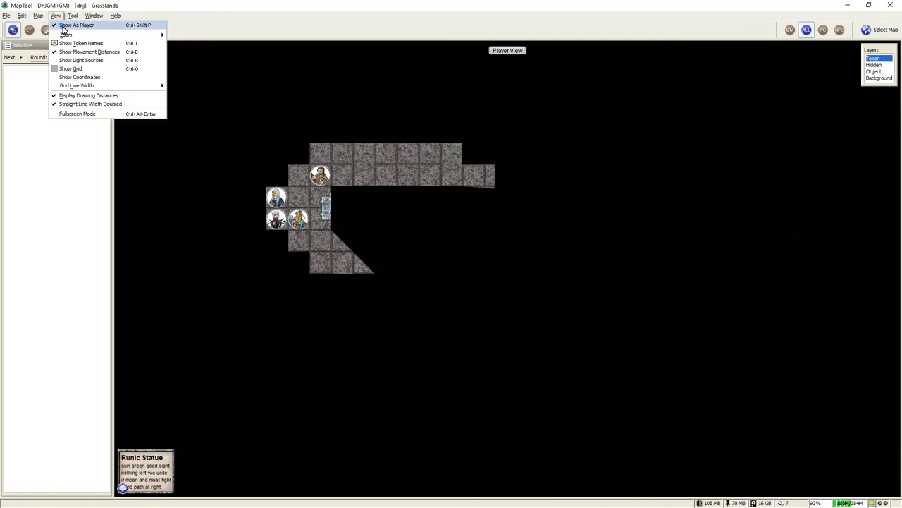
pyautogui.click(62, 25)
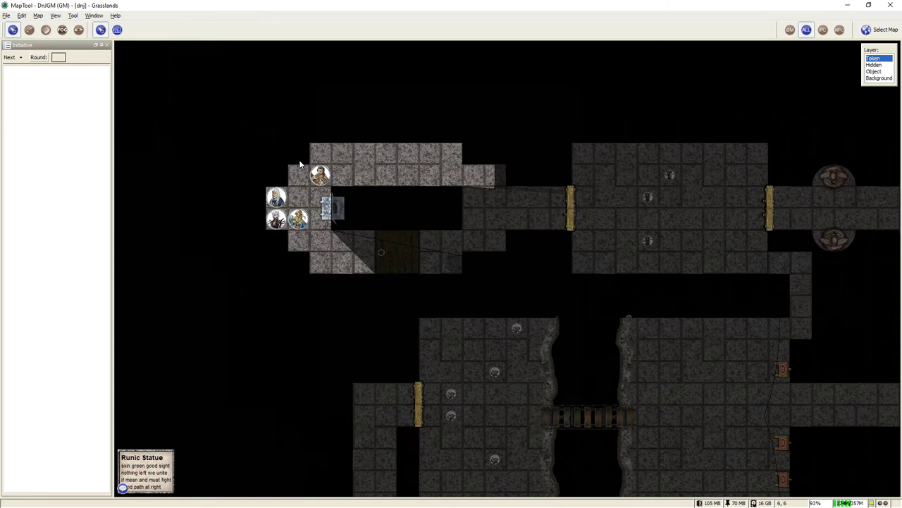
pyautogui.click(315, 179)
pyautogui.click(393, 167)
pyautogui.press('space')
pyautogui.click(299, 221)
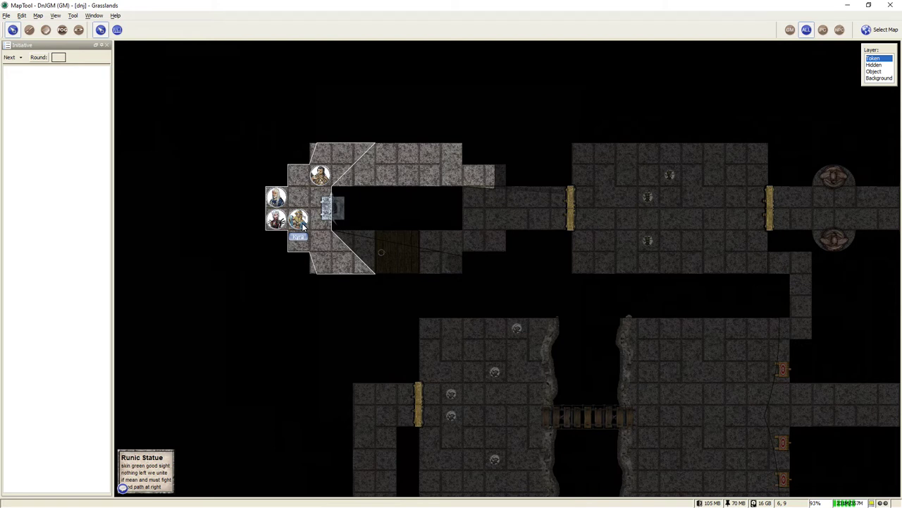
pyautogui.click(363, 255)
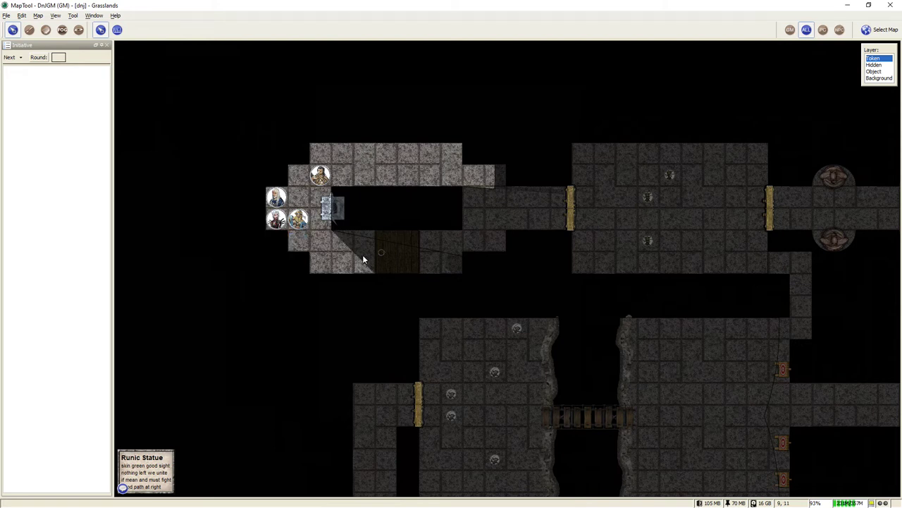
# Inspect the trapdoor in the lower corridor on the Hidden layer and return to the Token layer
pyautogui.click(873, 66)
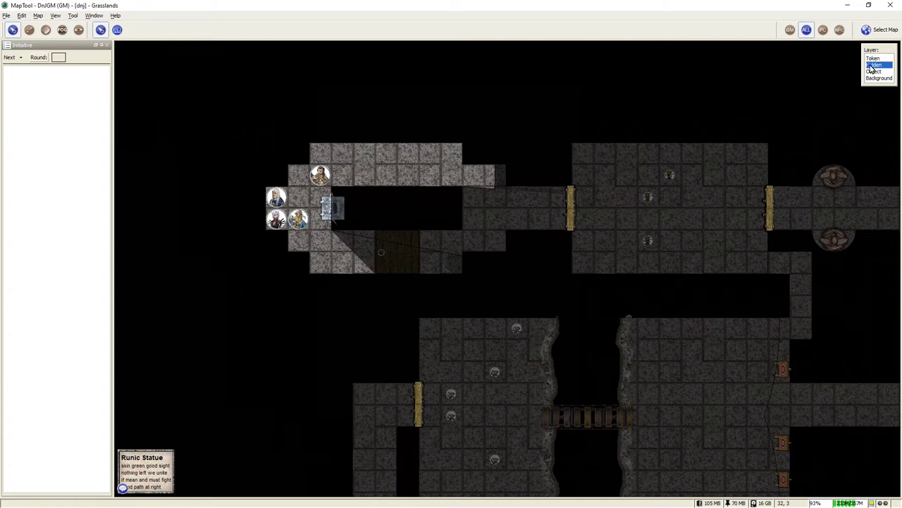
pyautogui.click(384, 258)
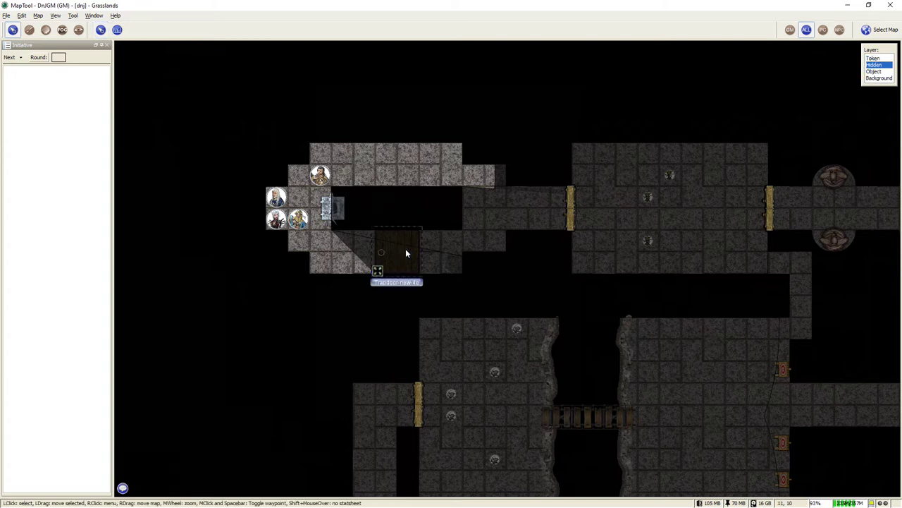
pyautogui.click(873, 59)
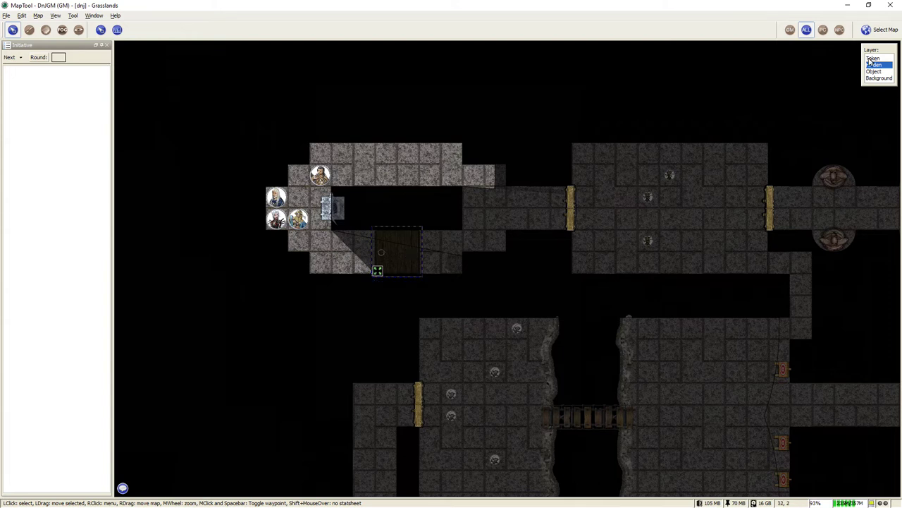
# Move the yellow-headscarf token two squares diagonally down and right into the lower corridor, and turn on the player view
pyautogui.click(298, 220)
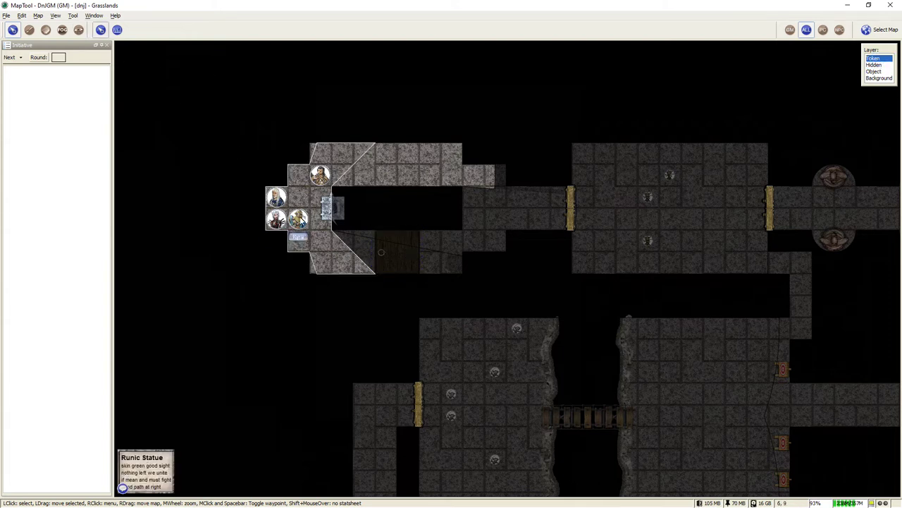
pyautogui.moveTo(299, 220); pyautogui.dragTo(347, 277)
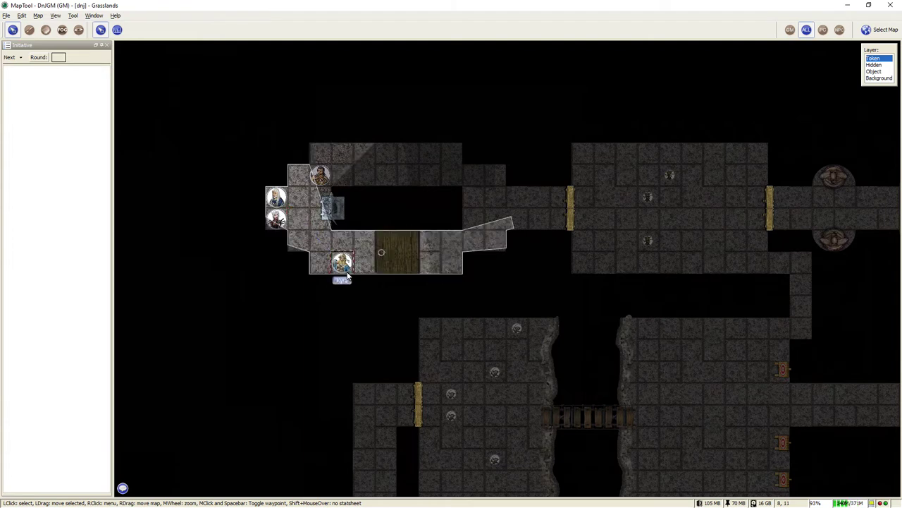
pyautogui.click(54, 16)
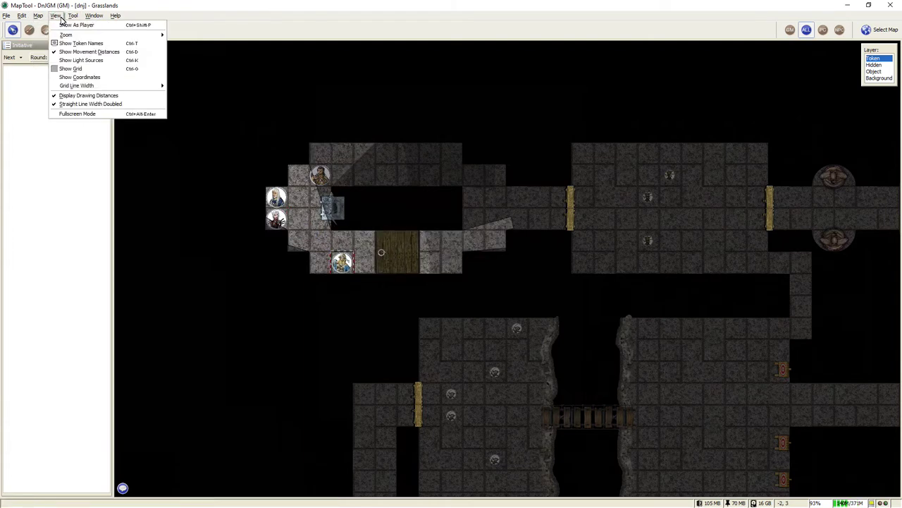
pyautogui.click(62, 24)
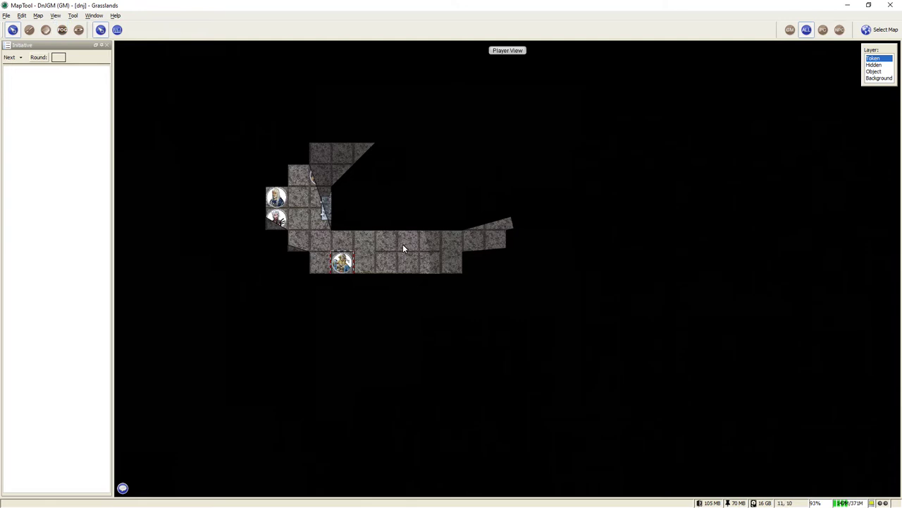
# Move the yellow-headscarf token two squares right onto the hidden trapdoor, and turn off the player view
pyautogui.click(341, 264)
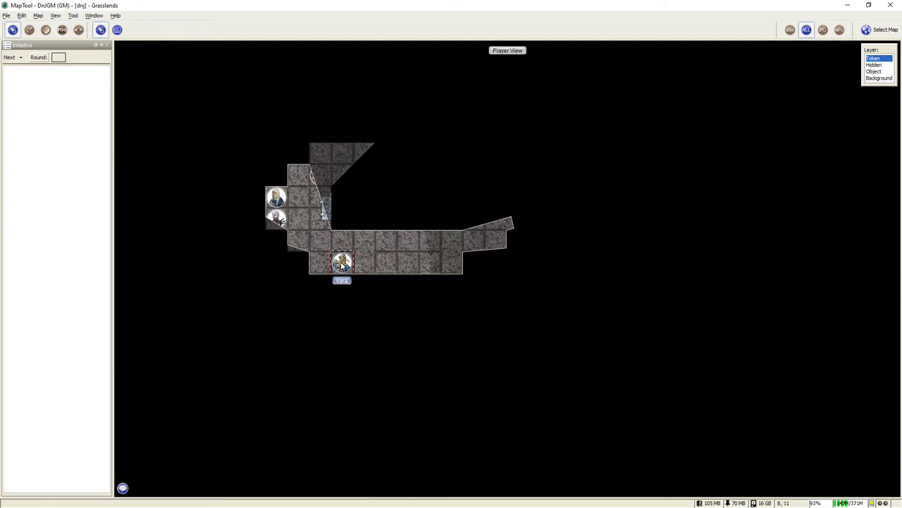
pyautogui.moveTo(341, 265); pyautogui.dragTo(390, 265)
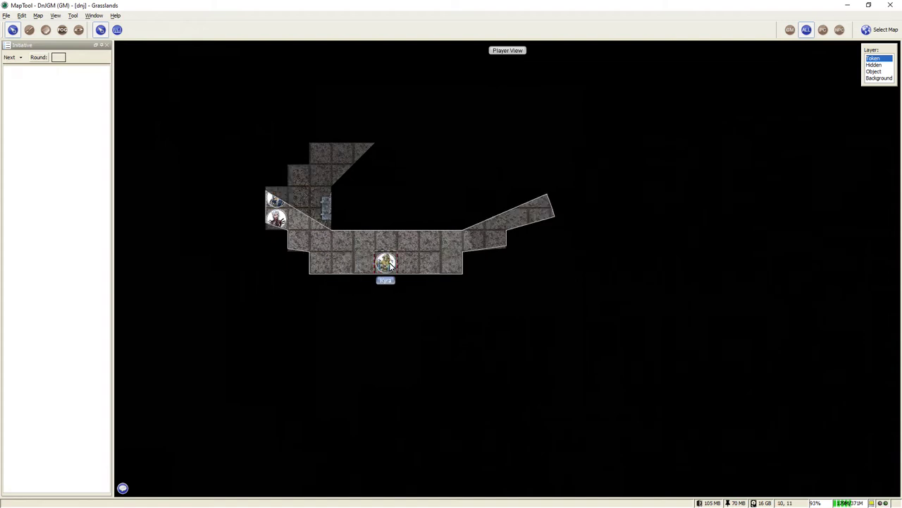
pyautogui.click(55, 15)
pyautogui.click(76, 25)
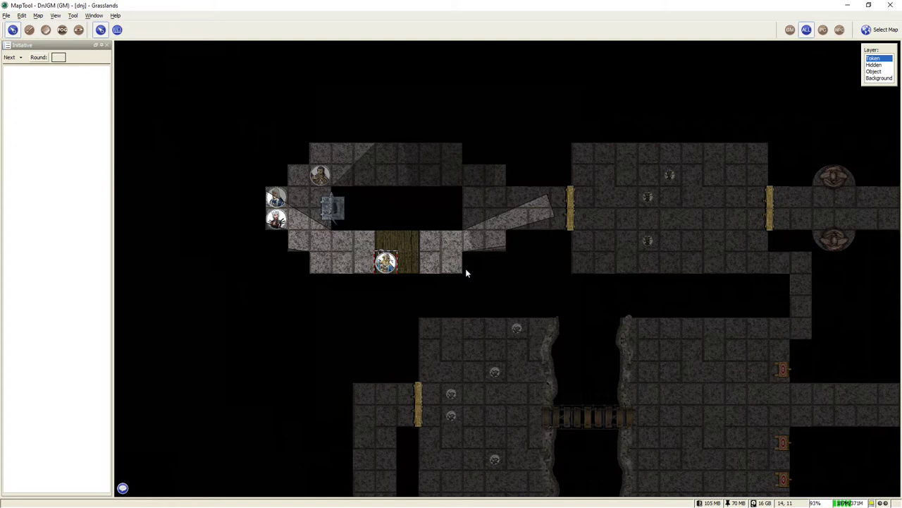
# Return the yellow-headscarf and Valeros tokens to the front row of the two-by-two party formation facing the statue
pyautogui.moveTo(386, 262); pyautogui.dragTo(298, 219)
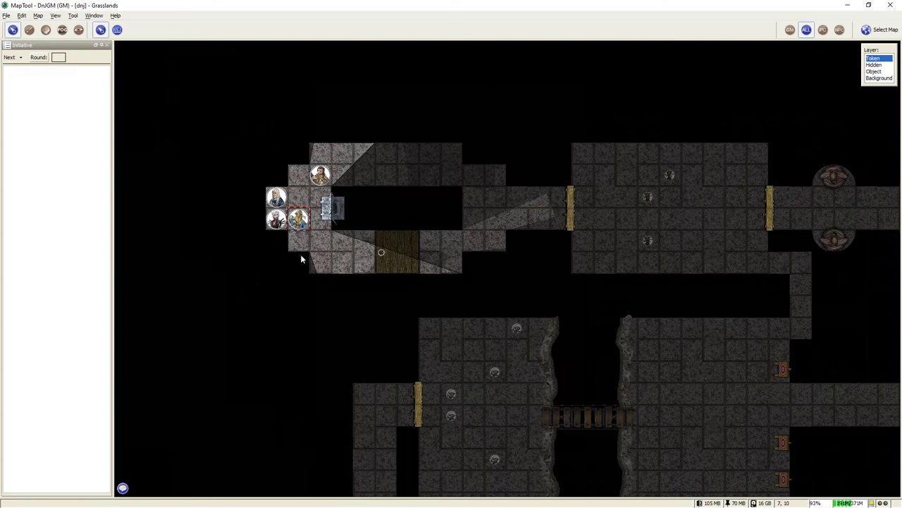
pyautogui.moveTo(499, 242); pyautogui.dragTo(423, 270)
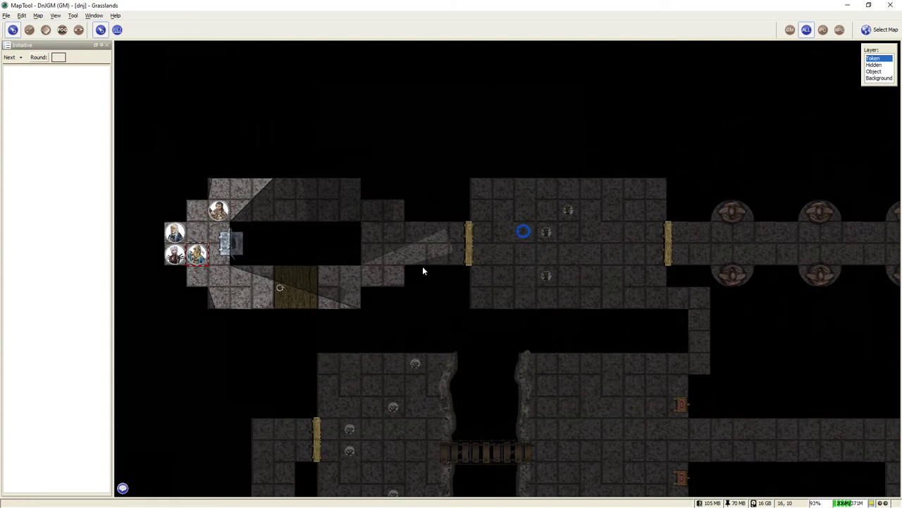
pyautogui.moveTo(218, 209); pyautogui.dragTo(197, 232)
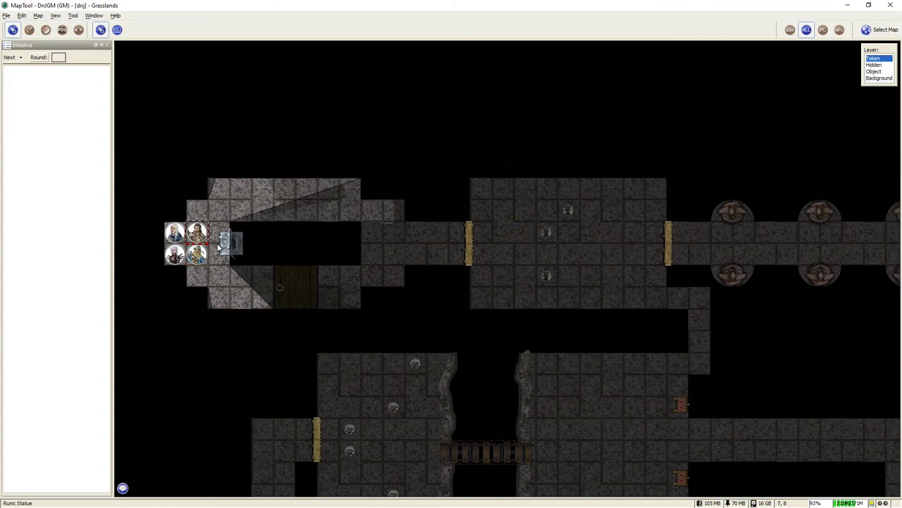
# Move the four-token party six squares right and two up into the upper corridor, and turn on the player view
pyautogui.moveTo(215, 270); pyautogui.dragTo(342, 205)
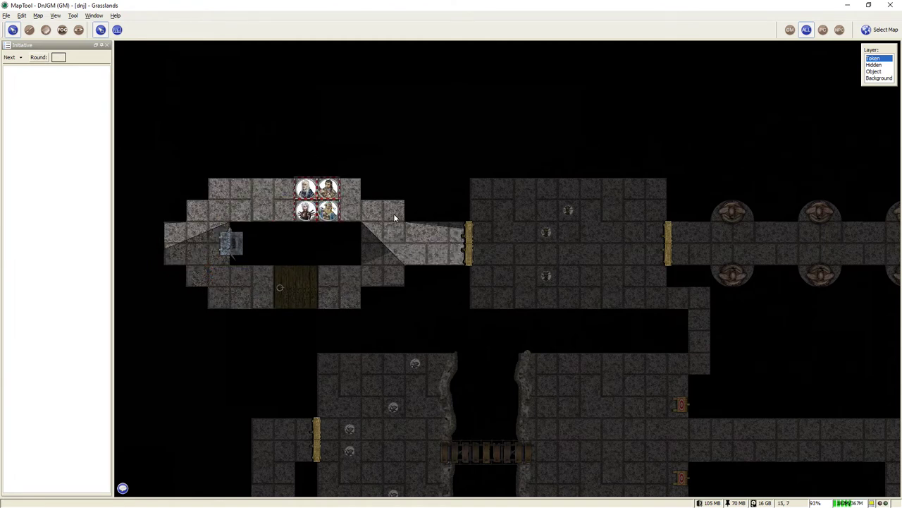
pyautogui.click(54, 15)
pyautogui.click(61, 26)
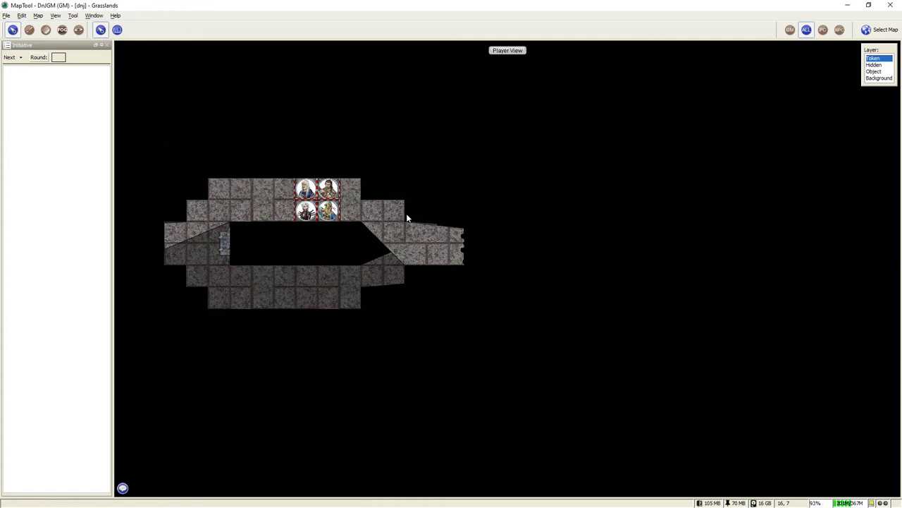
# Move the party four squares right and two down into the passage before the first bronze door, and turn off the player view
pyautogui.click(323, 211)
pyautogui.moveTo(326, 207); pyautogui.dragTo(416, 264)
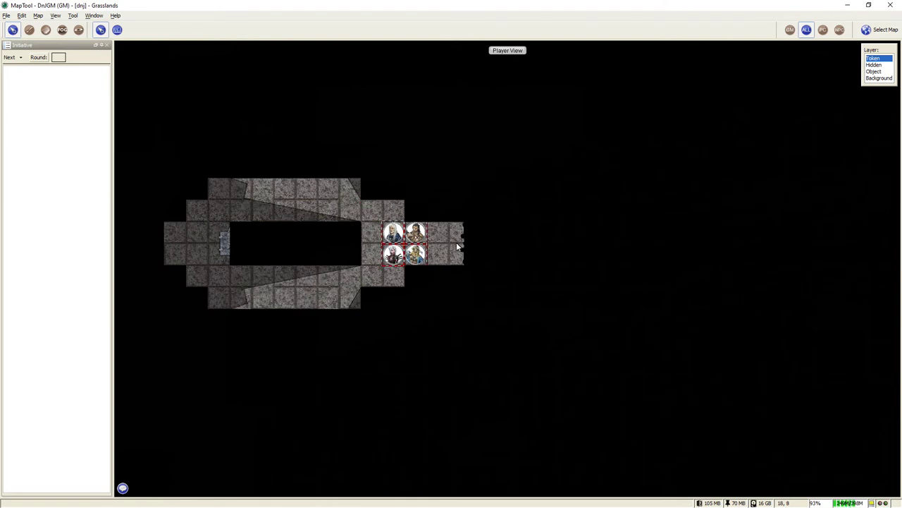
pyautogui.press('space')
pyautogui.press('space')
pyautogui.click(55, 16)
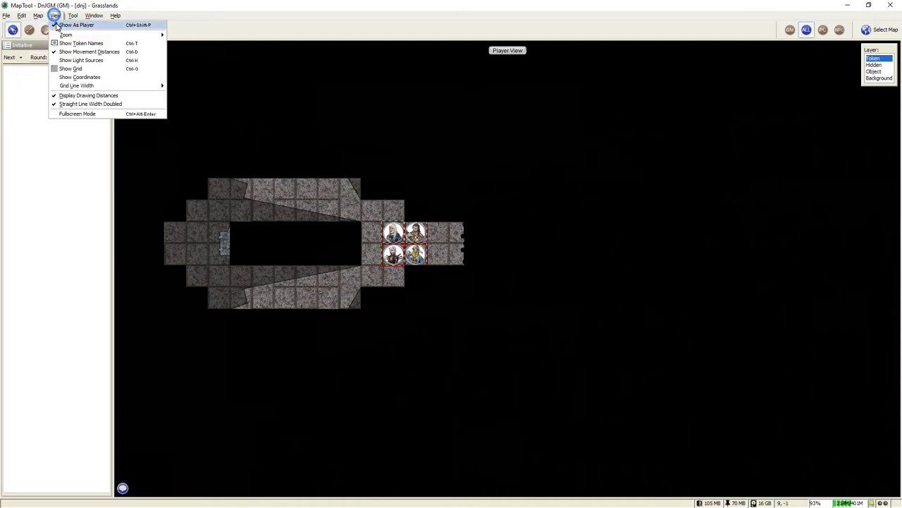
pyautogui.click(74, 25)
# Make the bronze door in front of the party on the Object layer visible to players
pyautogui.click(872, 71)
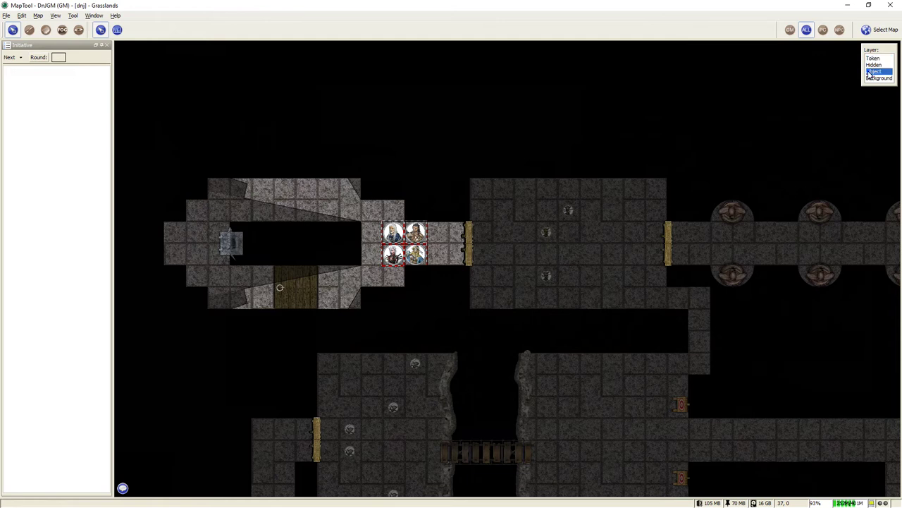
pyautogui.click(464, 243)
pyautogui.rightClick(466, 243)
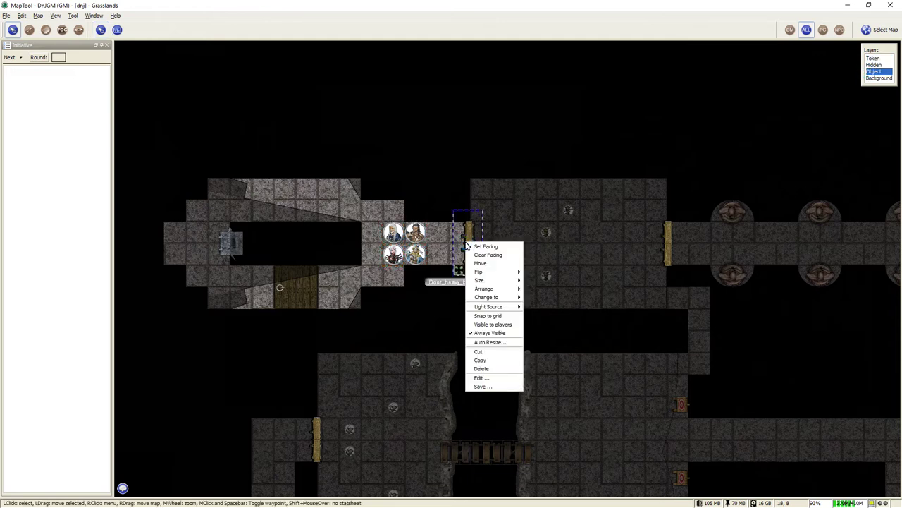
pyautogui.click(482, 378)
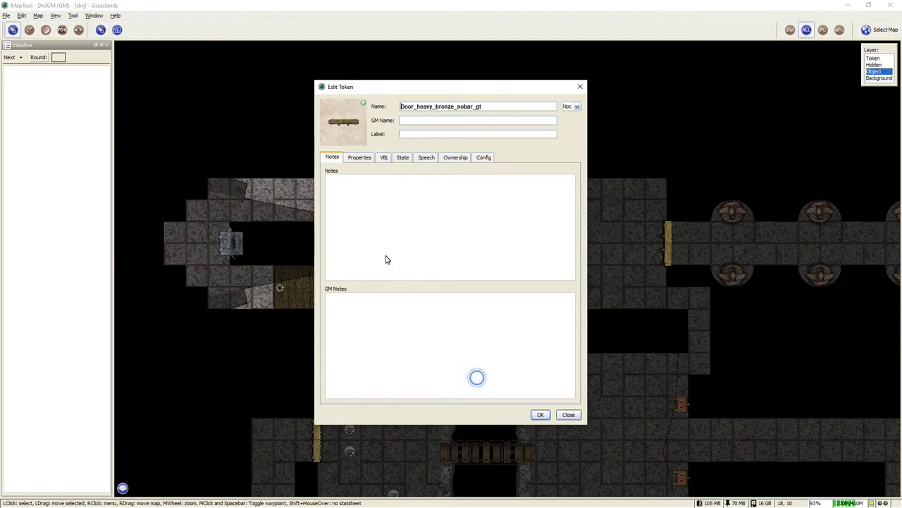
pyautogui.click(359, 157)
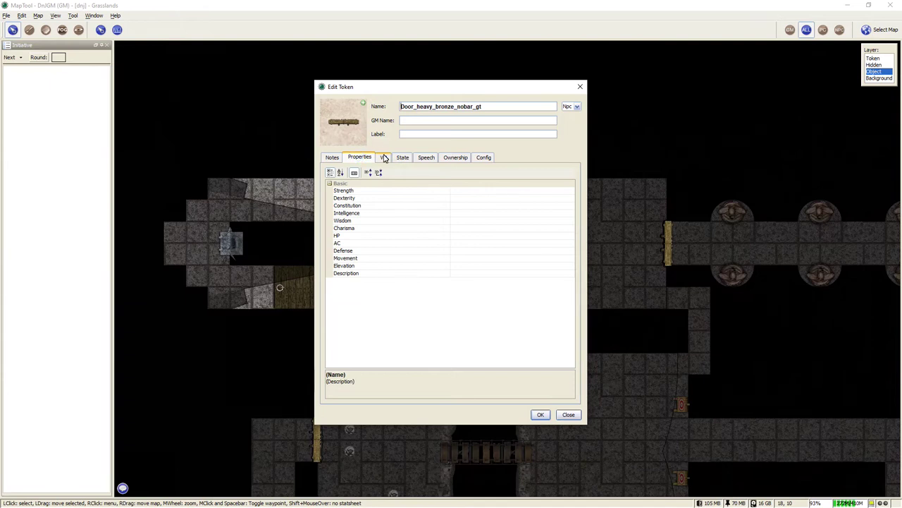
pyautogui.click(385, 157)
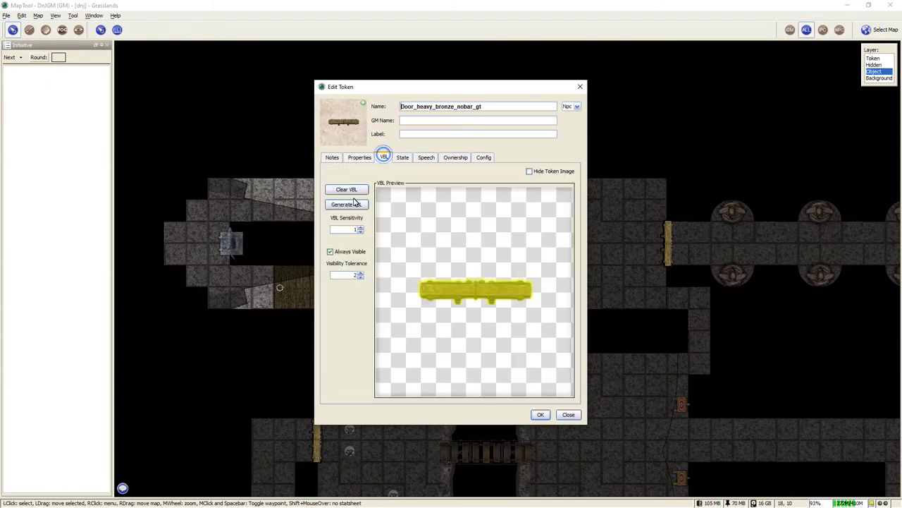
pyautogui.click(482, 158)
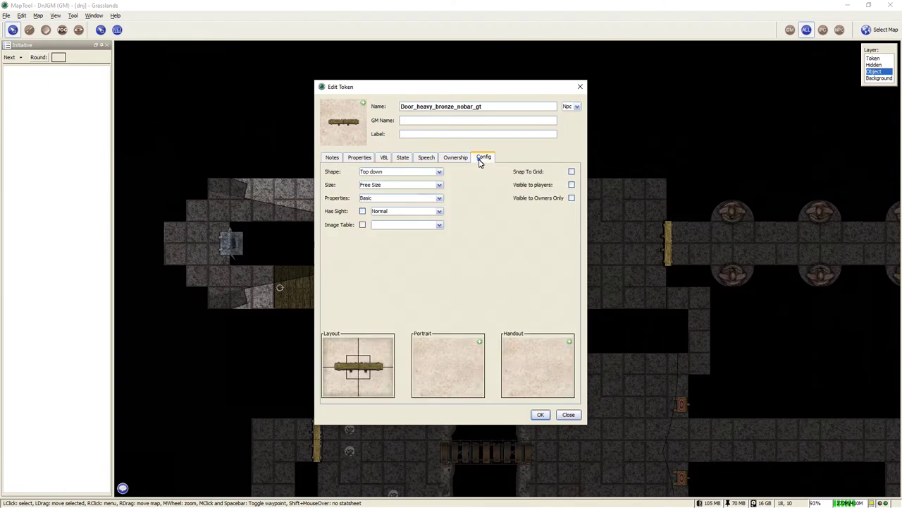
pyautogui.click(571, 185)
pyautogui.click(538, 414)
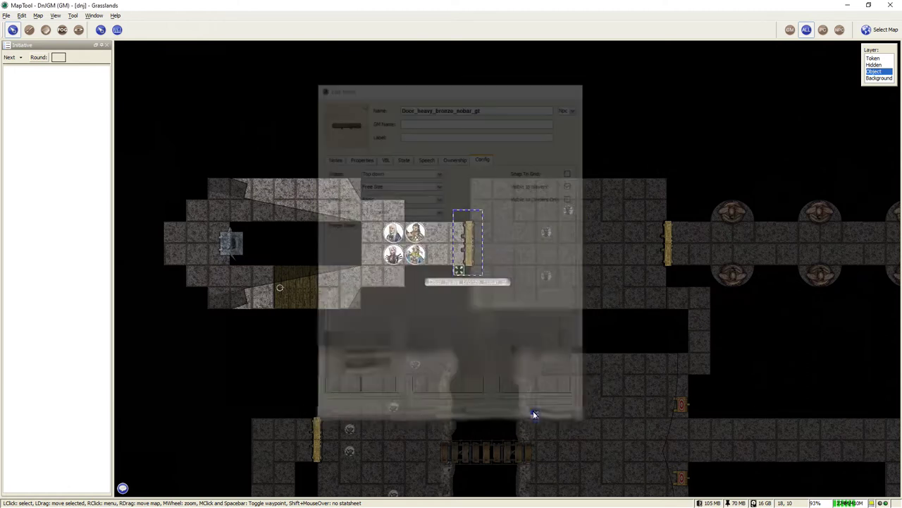
# Turn on the player view, examine the bronze door in front of the party, and deselect it
pyautogui.click(41, 17)
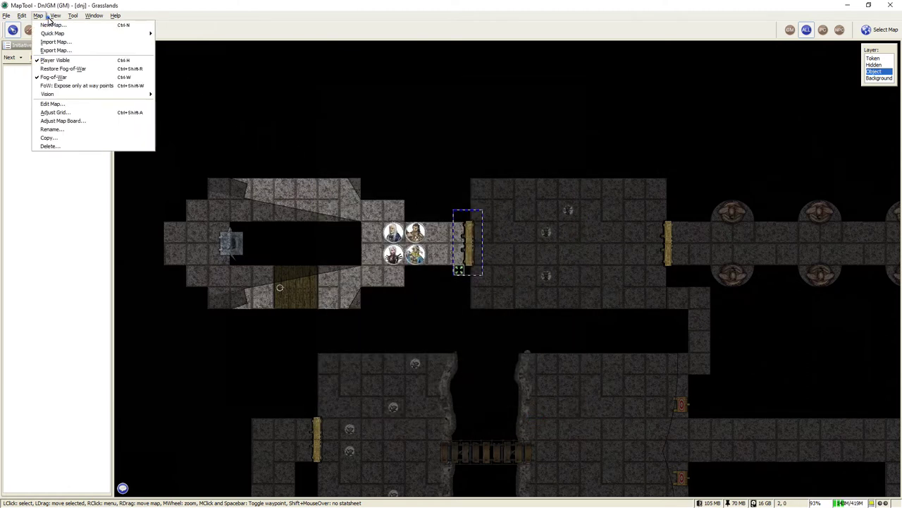
pyautogui.click(62, 25)
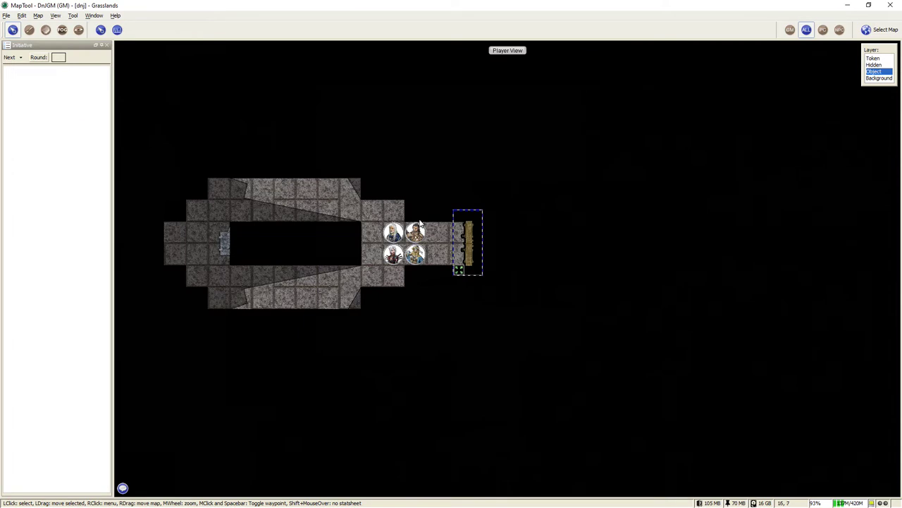
pyautogui.scroll(3, 450, 252)
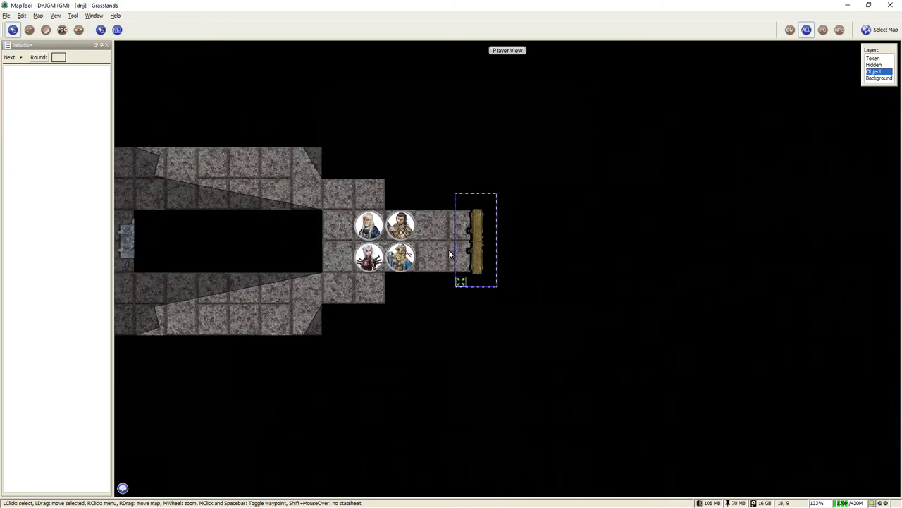
pyautogui.click(426, 198)
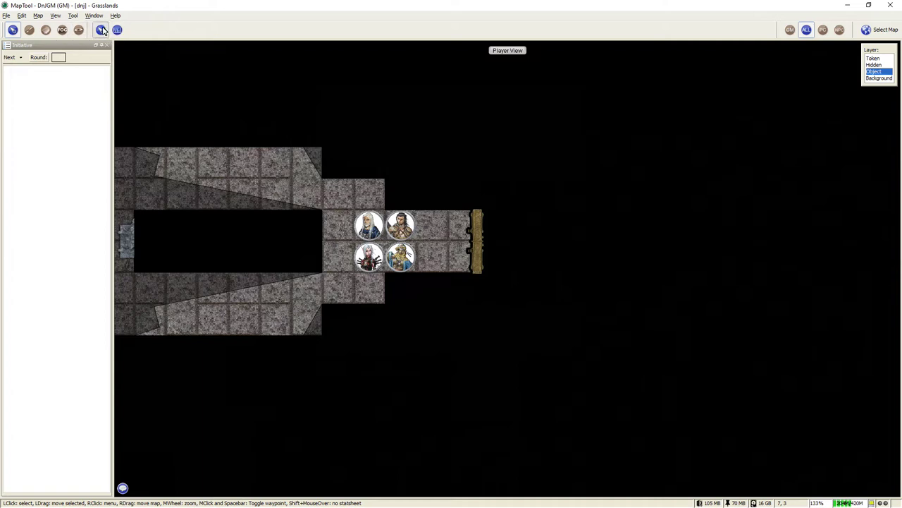
# Return to the Token layer and move the whole party two squares right, up against the bronze door
pyautogui.click(882, 59)
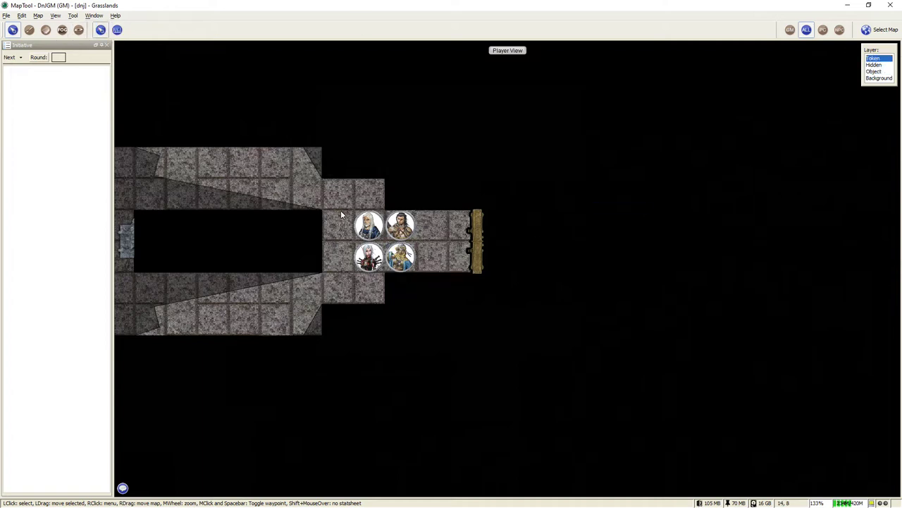
pyautogui.moveTo(400, 225); pyautogui.dragTo(471, 229)
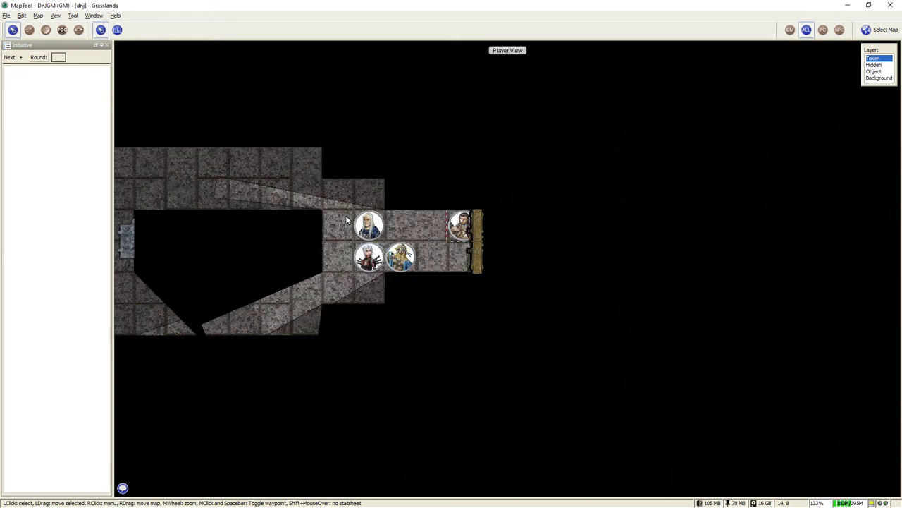
pyautogui.moveTo(340, 226); pyautogui.dragTo(464, 264)
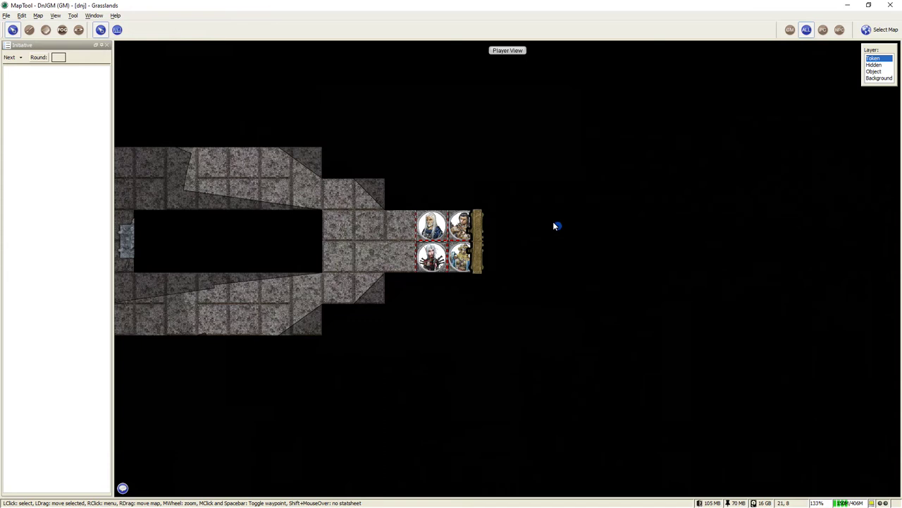
pyautogui.click(385, 229)
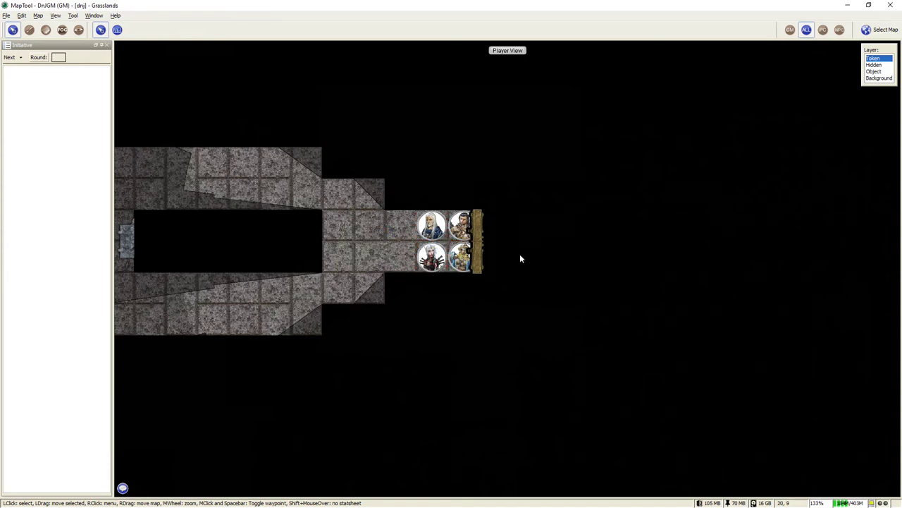
pyautogui.press('space')
# Remove the bronze door from the doorway on the Object layer, and expose the room beyond from the Valeros token
pyautogui.click(878, 71)
pyautogui.click(479, 246)
pyautogui.moveTo(480, 245); pyautogui.dragTo(472, 165)
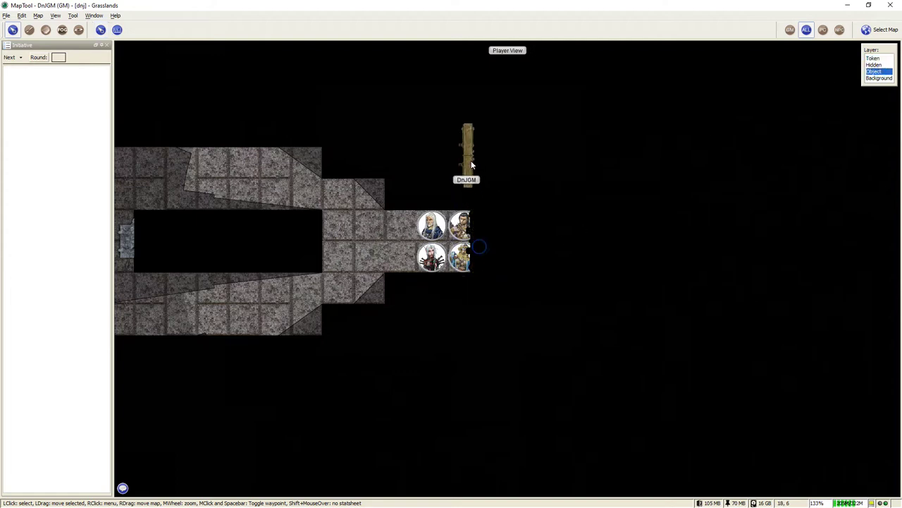
pyautogui.press('Delete')
pyautogui.click(455, 227)
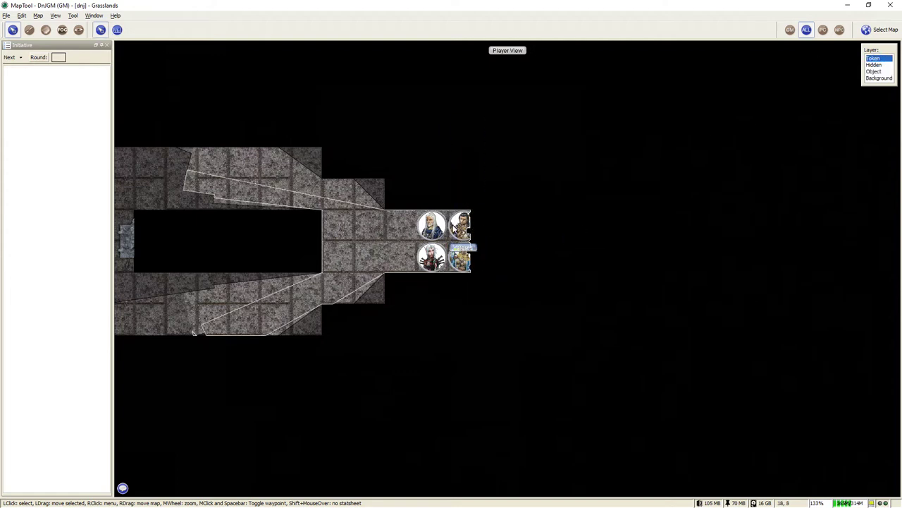
pyautogui.click(444, 209)
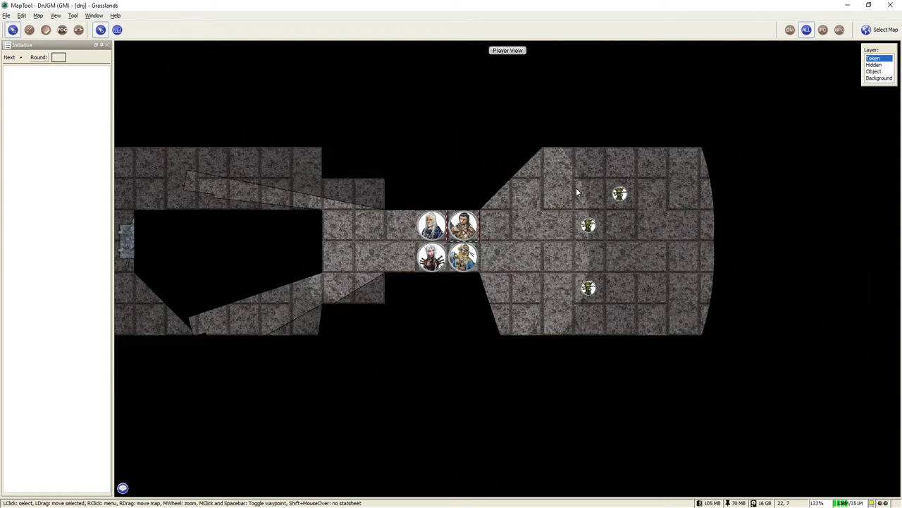
# Hide the Initiative window and show it again
pyautogui.click(95, 16)
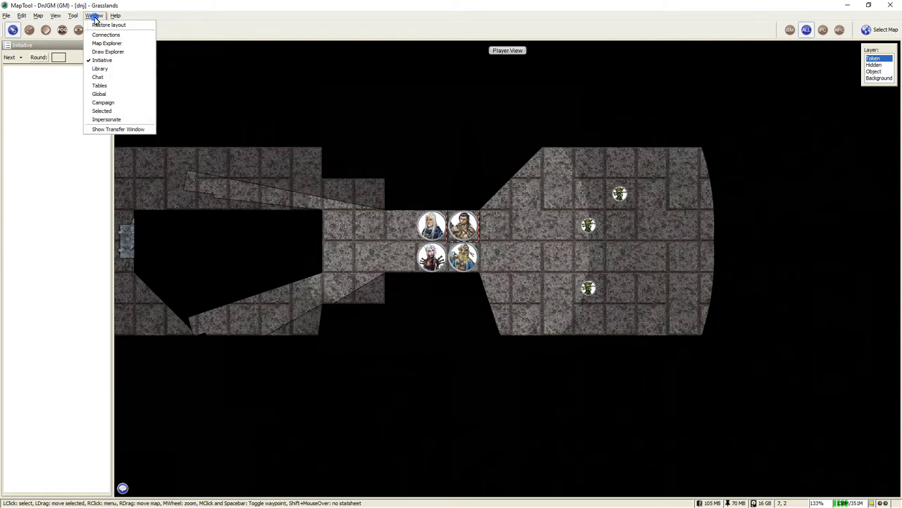
pyautogui.click(98, 62)
pyautogui.click(94, 16)
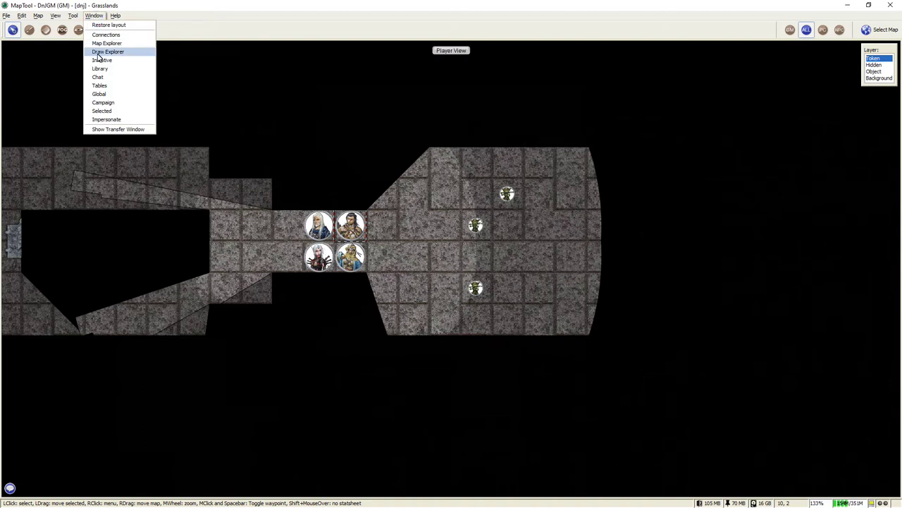
pyautogui.click(99, 61)
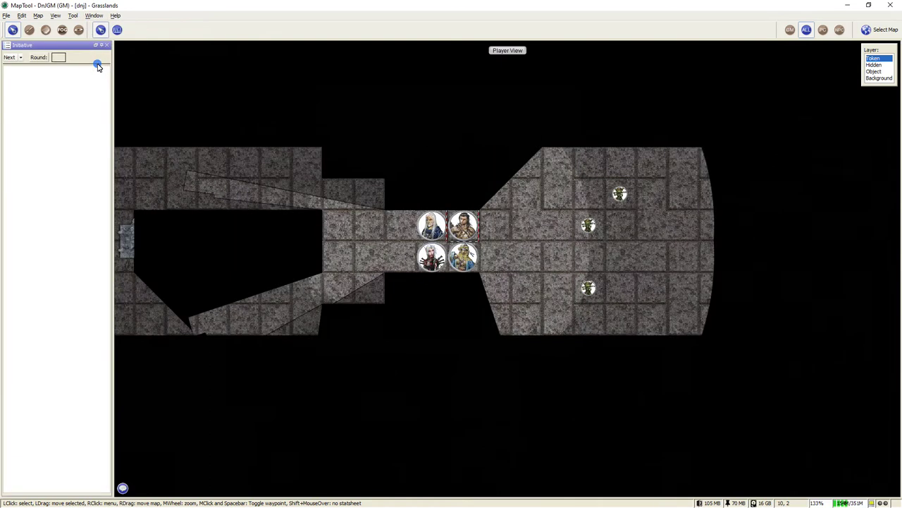
# Add the four party tokens and the three goblin tokens to the initiative list
pyautogui.click(521, 217)
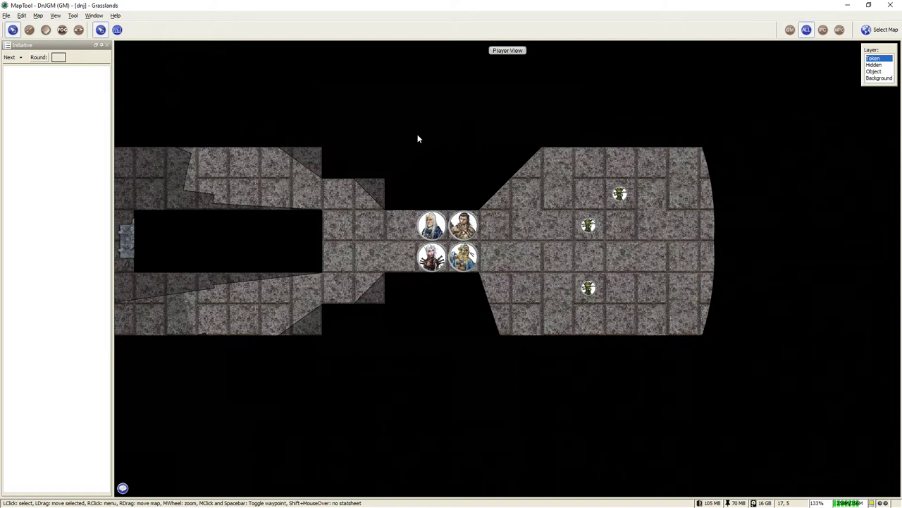
pyautogui.moveTo(417, 137); pyautogui.dragTo(647, 353)
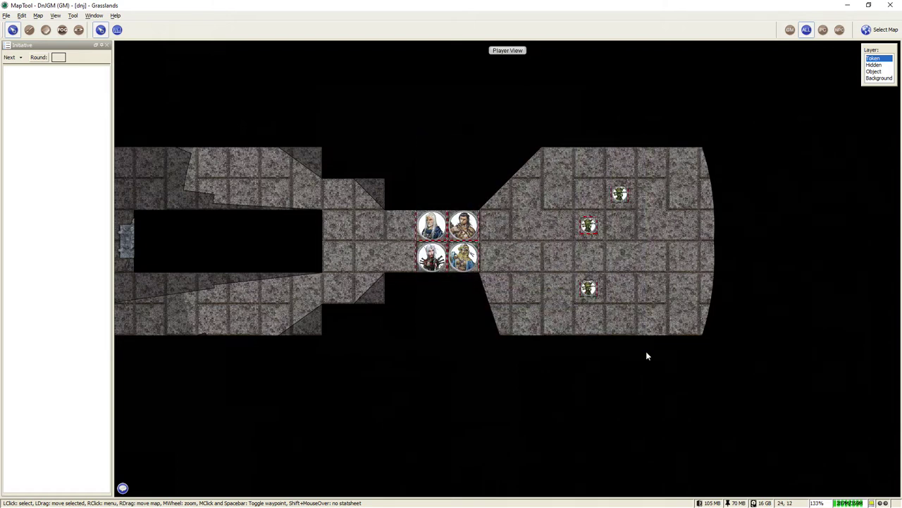
pyautogui.rightClick(462, 226)
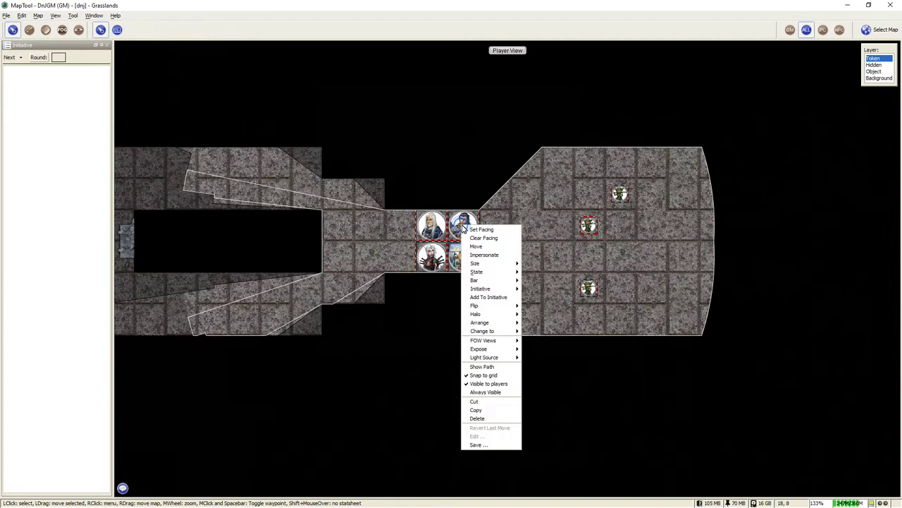
pyautogui.click(485, 297)
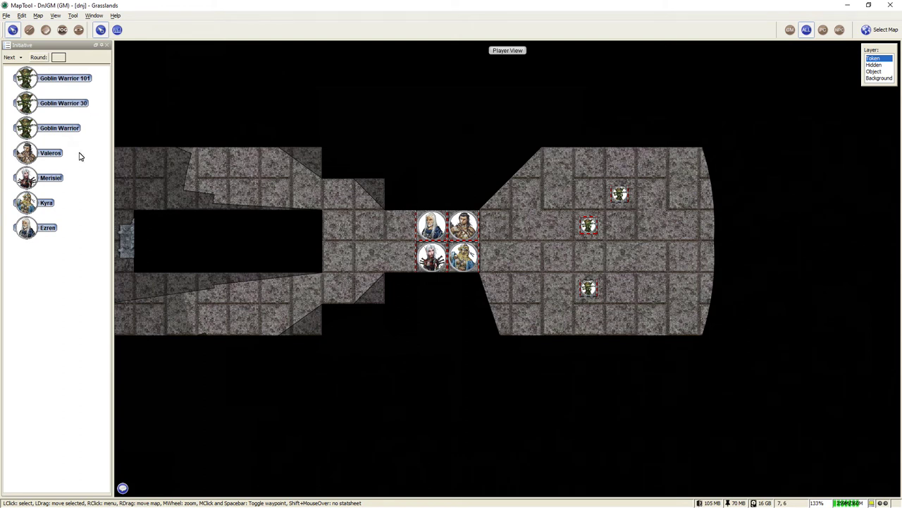
# Turn off the token images in the initiative list and deselect all tokens on the map
pyautogui.click(22, 59)
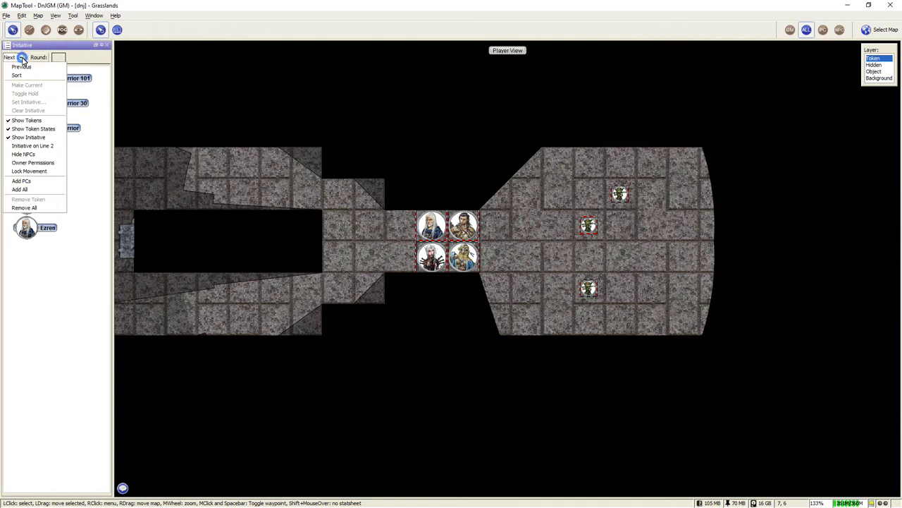
pyautogui.click(24, 120)
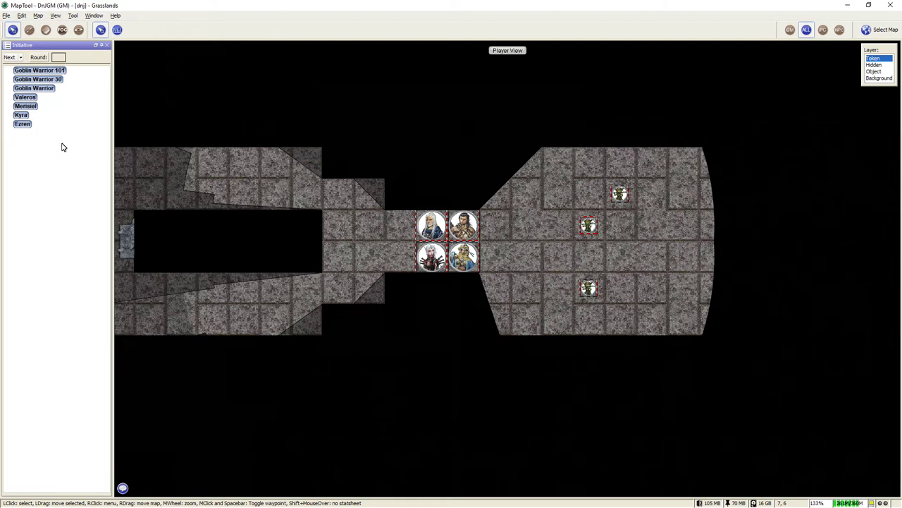
pyautogui.click(407, 148)
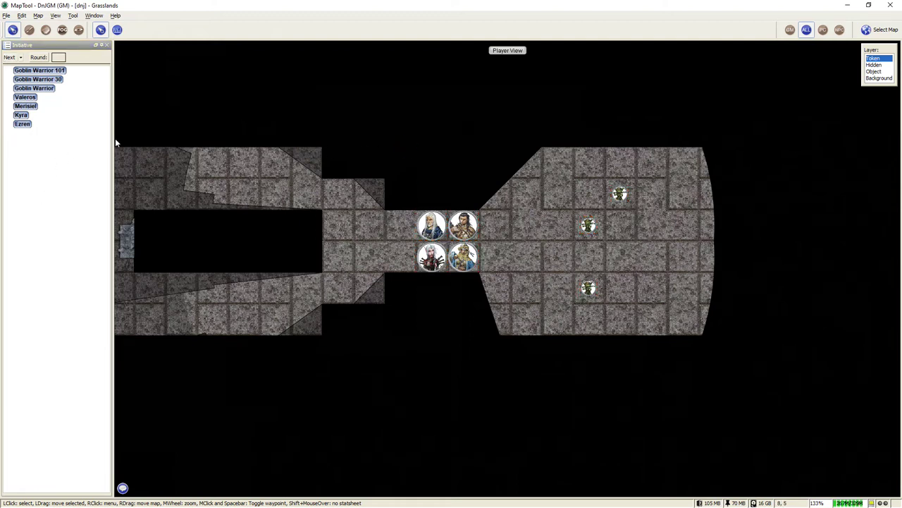
# Reorder the initiative list to put Valeros first and Merisiel directly after Goblin Warrior 101
pyautogui.moveTo(27, 97); pyautogui.dragTo(30, 71)
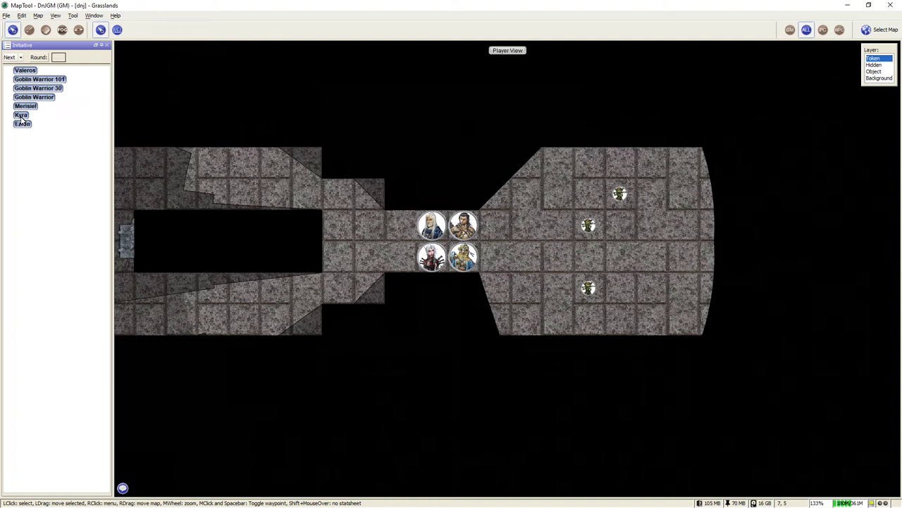
pyautogui.click(33, 97)
pyautogui.moveTo(33, 97); pyautogui.dragTo(33, 92)
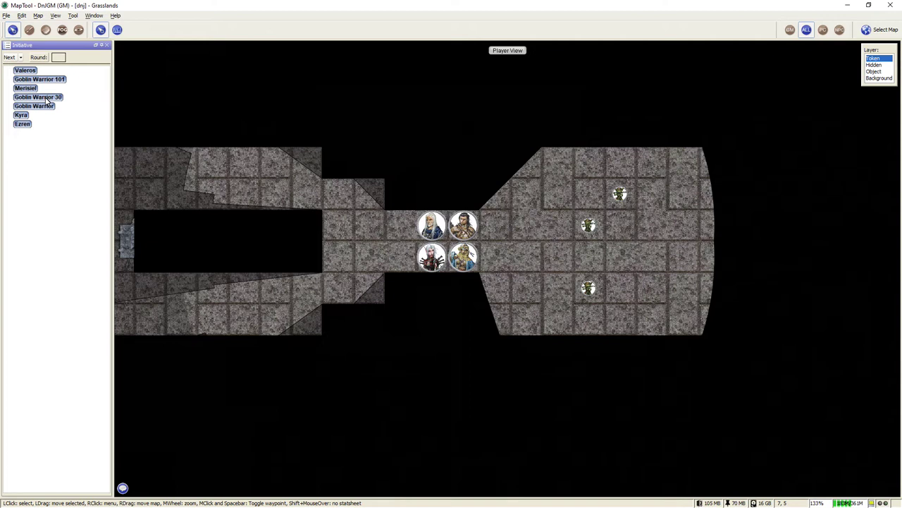
# Start initiative round 1 on Valeros's turn and select the Valeros token on the map
pyautogui.click(9, 59)
pyautogui.click(471, 232)
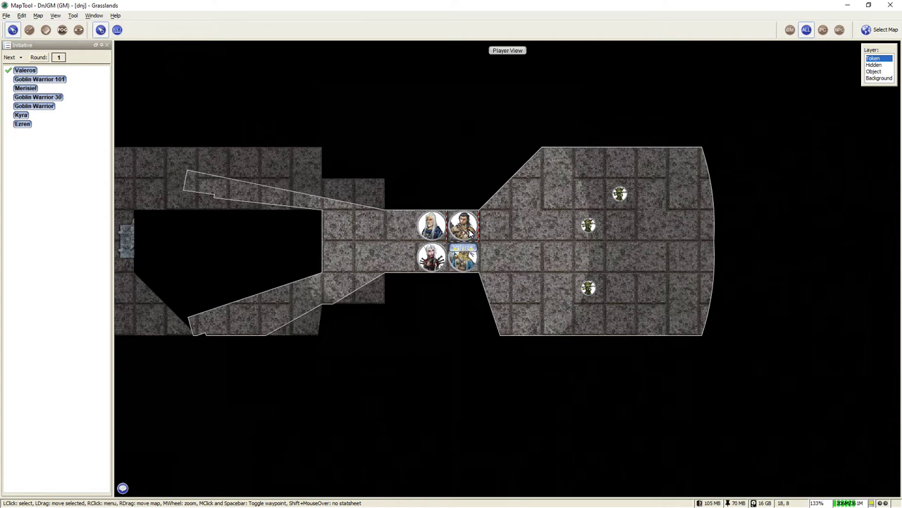
# Move Valeros along a waypointed path into the room, around the middle goblin to the square directly east of it
pyautogui.moveTo(470, 233); pyautogui.dragTo(565, 238)
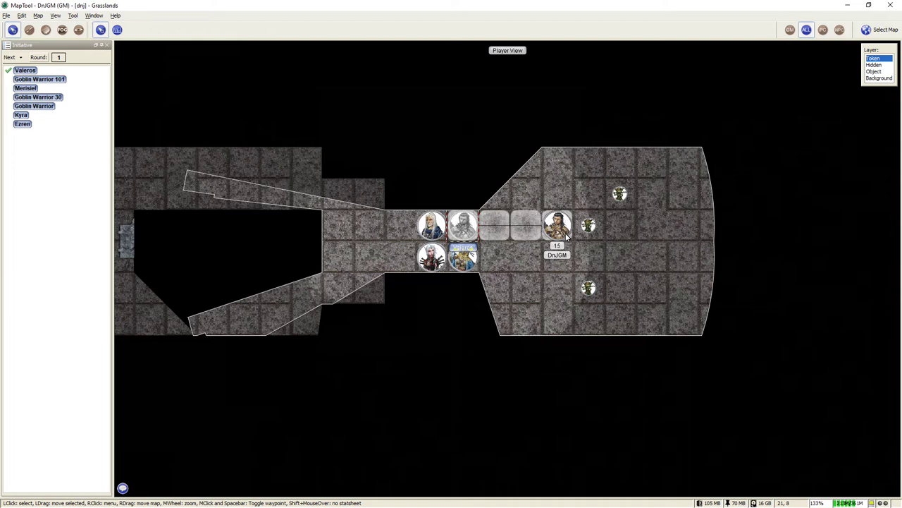
pyautogui.moveTo(568, 238); pyautogui.dragTo(601, 269)
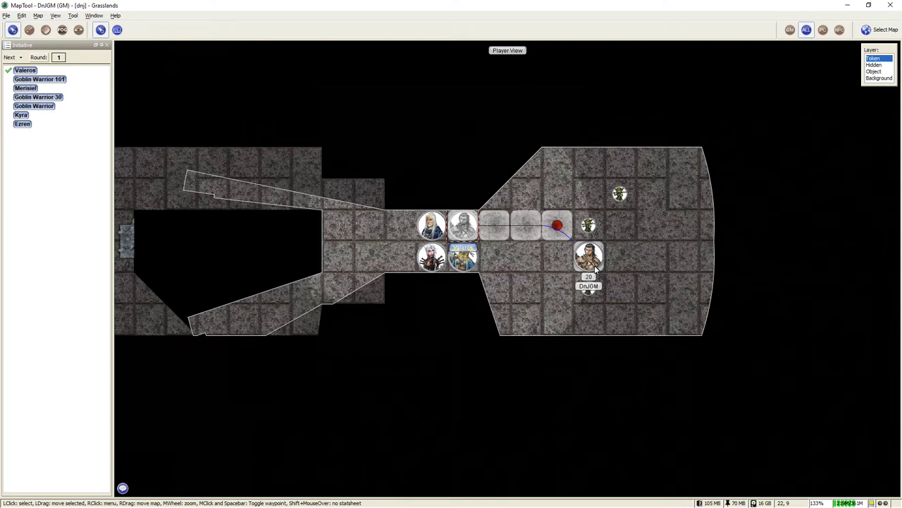
pyautogui.moveTo(596, 267); pyautogui.dragTo(591, 262)
pyautogui.moveTo(602, 265); pyautogui.dragTo(630, 257)
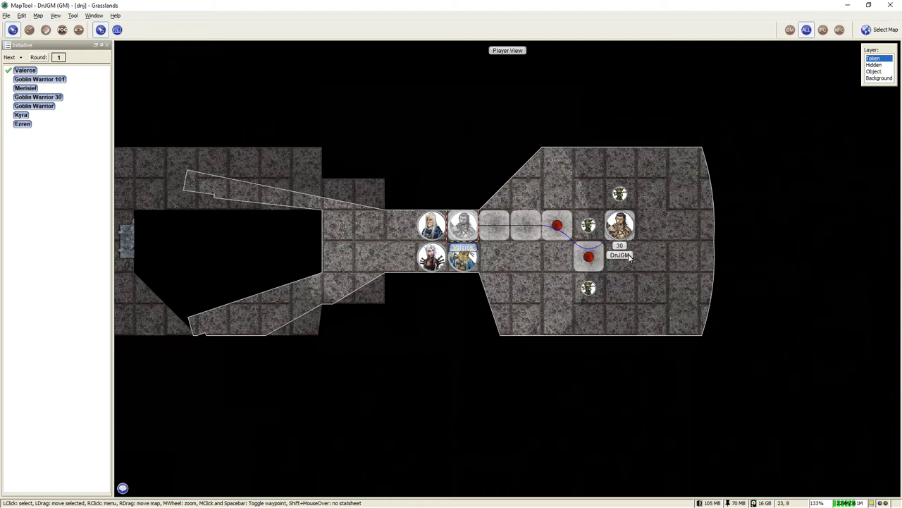
pyautogui.moveTo(629, 258); pyautogui.dragTo(644, 243)
pyautogui.moveTo(643, 237); pyautogui.dragTo(636, 238)
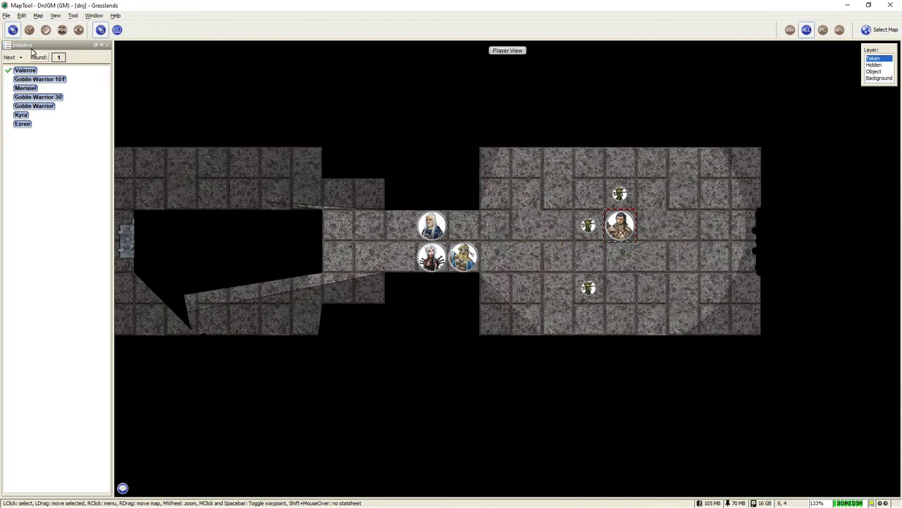
# Advance the initiative to Goblin Warrior 101 and move its token one square up and one square right, directly below Valeros
pyautogui.click(9, 58)
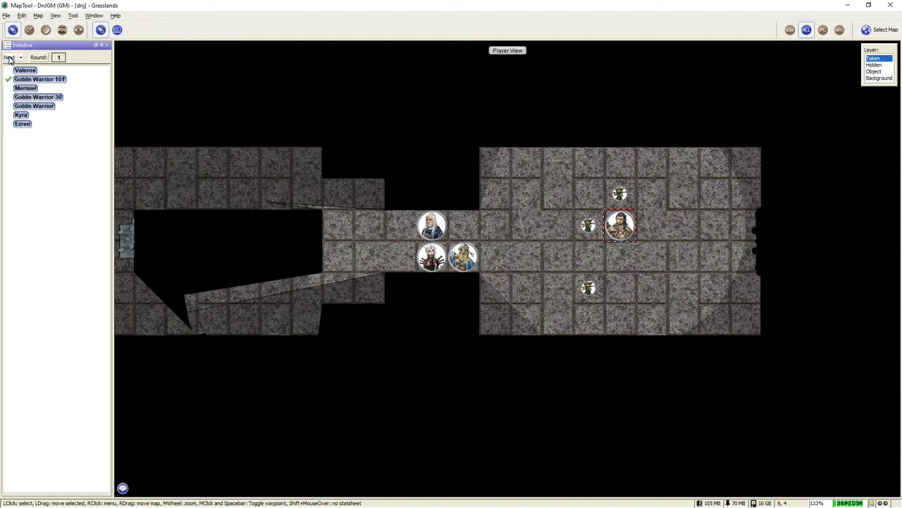
pyautogui.click(591, 289)
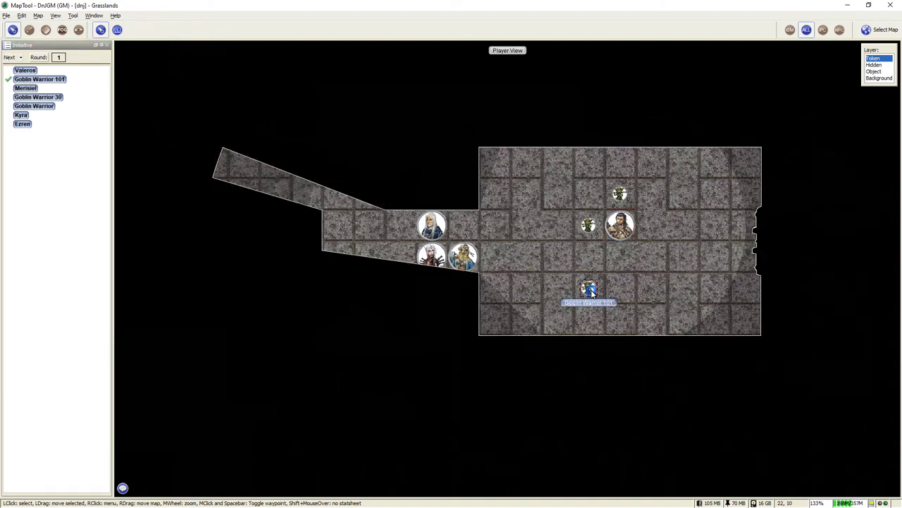
pyautogui.press('Up')
pyautogui.press('Right')
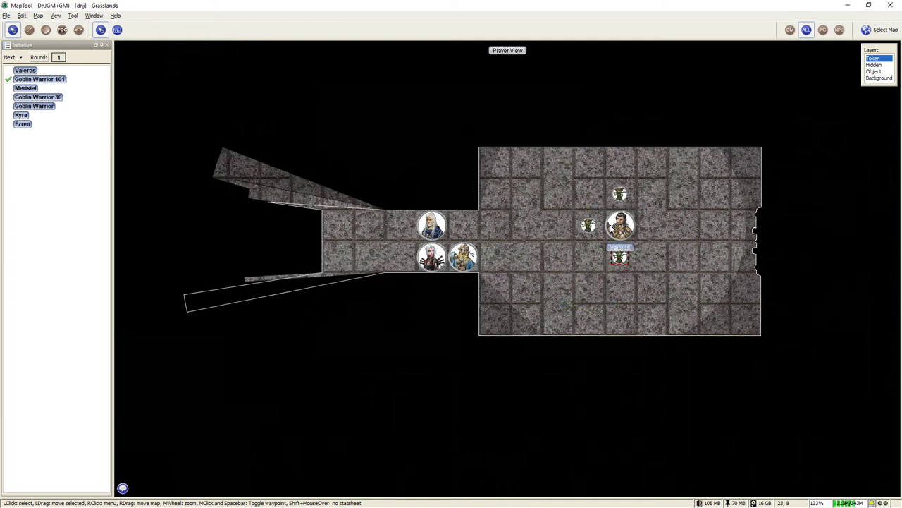
# Advance the initiative to Merisiel and move her token into the room, directly west of the middle goblin
pyautogui.click(9, 58)
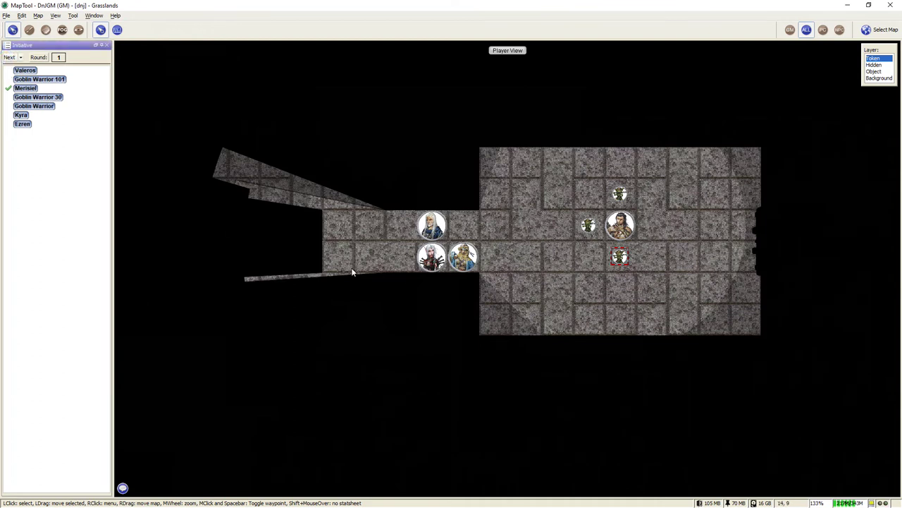
pyautogui.moveTo(429, 255); pyautogui.dragTo(568, 232)
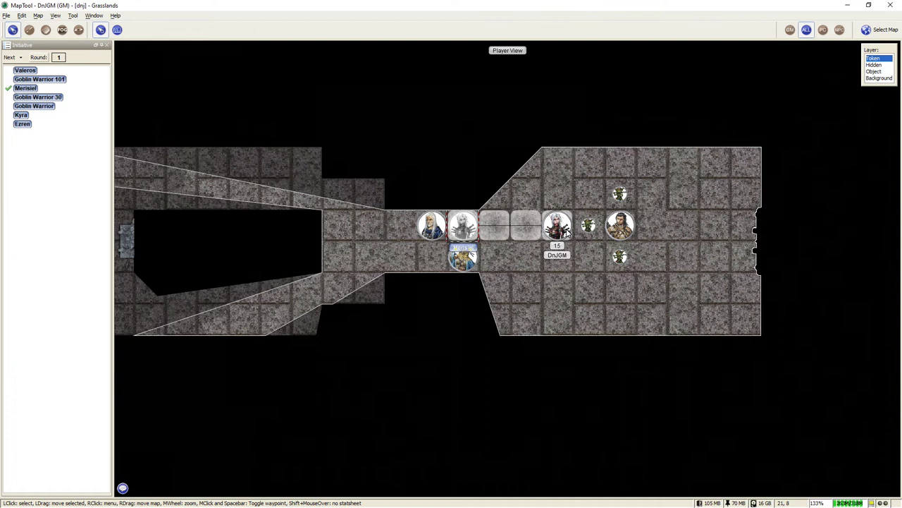
pyautogui.moveTo(567, 233); pyautogui.dragTo(569, 232)
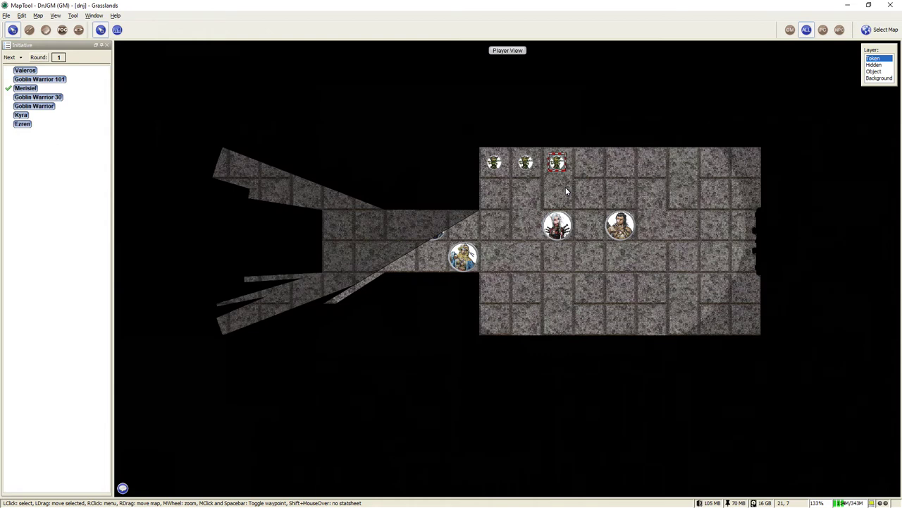
# Move the bearded party token into the room directly below Merisiel and switch the map from player view to GM view
pyautogui.moveTo(462, 254); pyautogui.dragTo(583, 260)
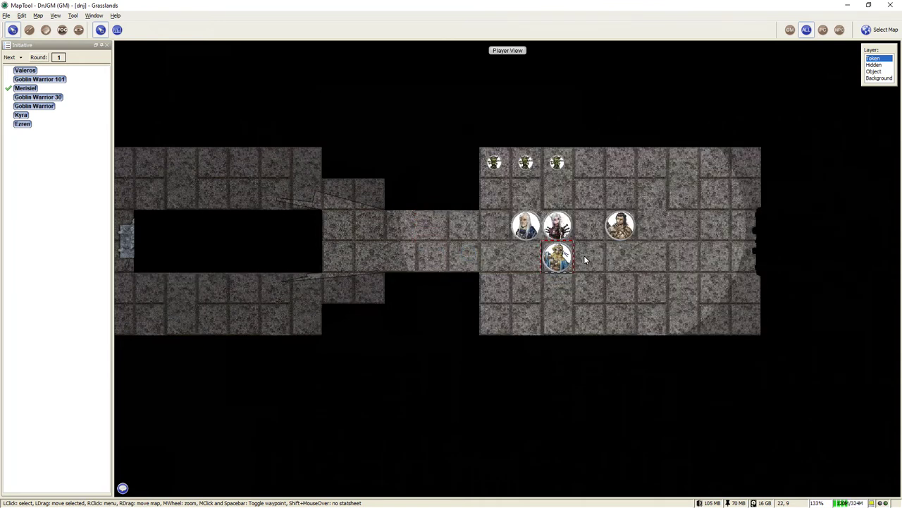
pyautogui.moveTo(708, 259); pyautogui.dragTo(659, 258)
pyautogui.click(55, 15)
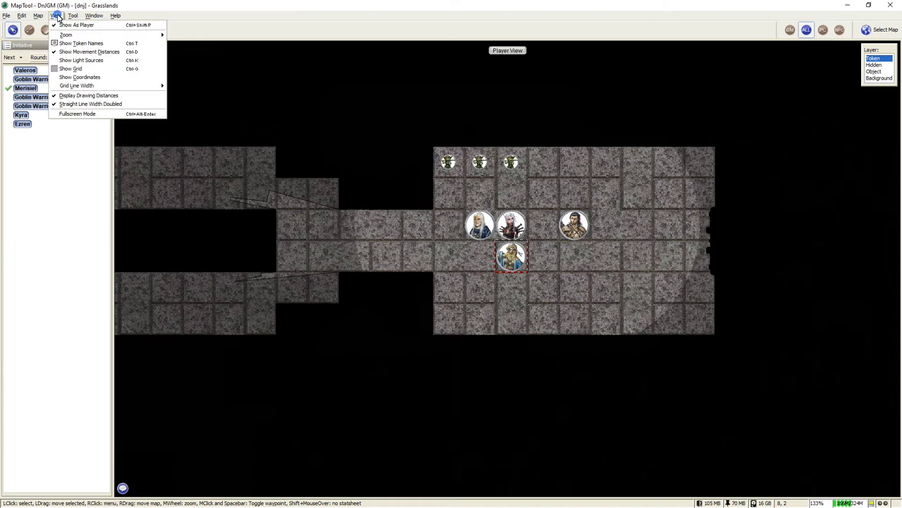
pyautogui.click(71, 25)
# Point out the door and side passage at the room's east end in GM view, and return to player view
pyautogui.moveTo(701, 269); pyautogui.dragTo(627, 235)
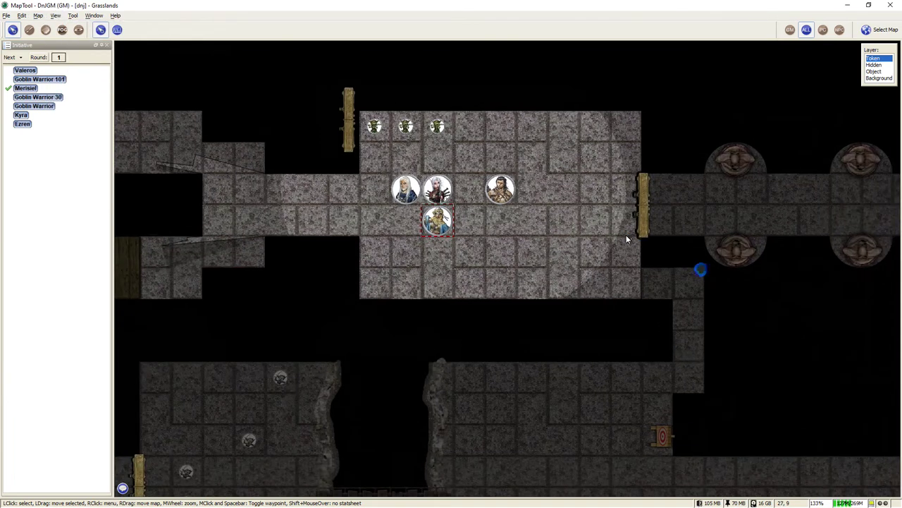
pyautogui.press('space')
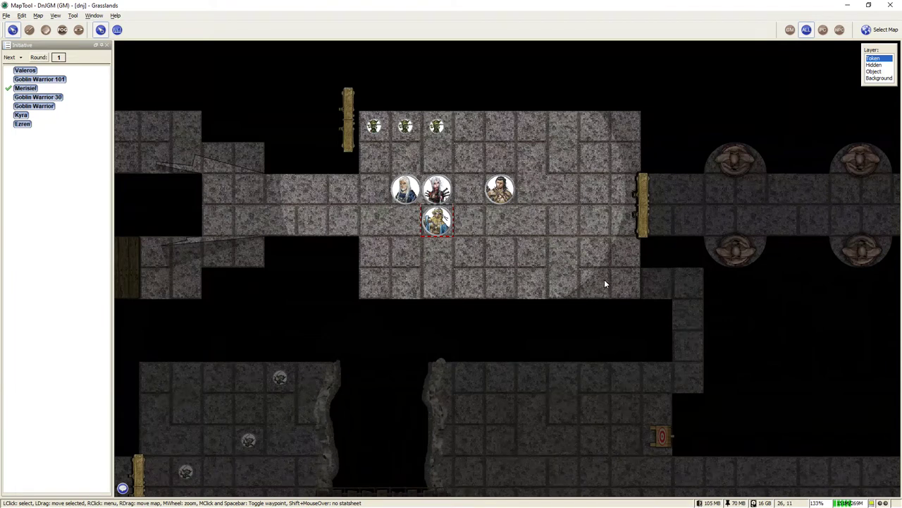
pyautogui.press('space')
pyautogui.press('space')
pyautogui.click(55, 16)
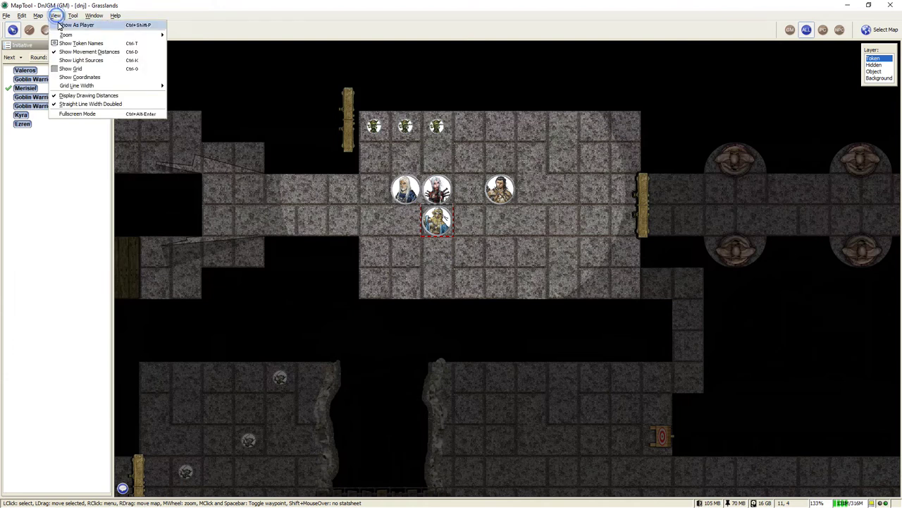
pyautogui.click(70, 25)
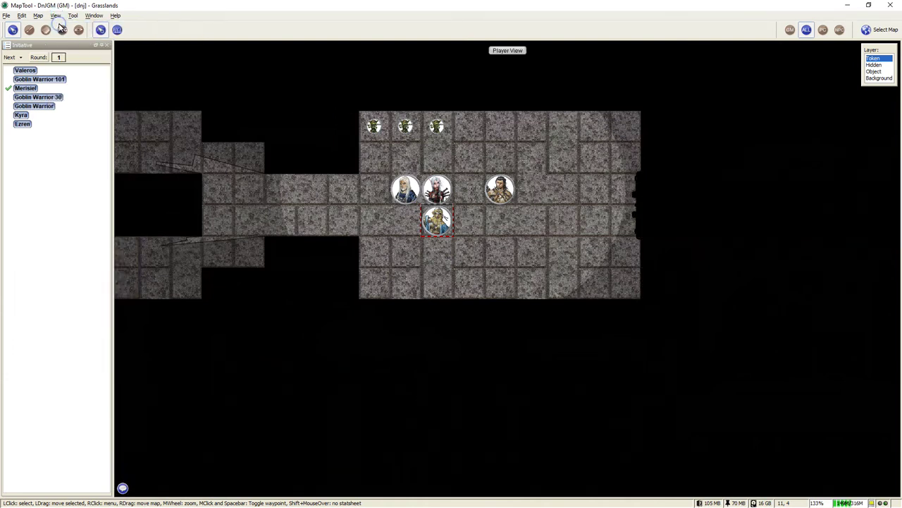
# In GM view, make the heavy bronze door on the Object layer at the room's east end visible to players
pyautogui.click(878, 71)
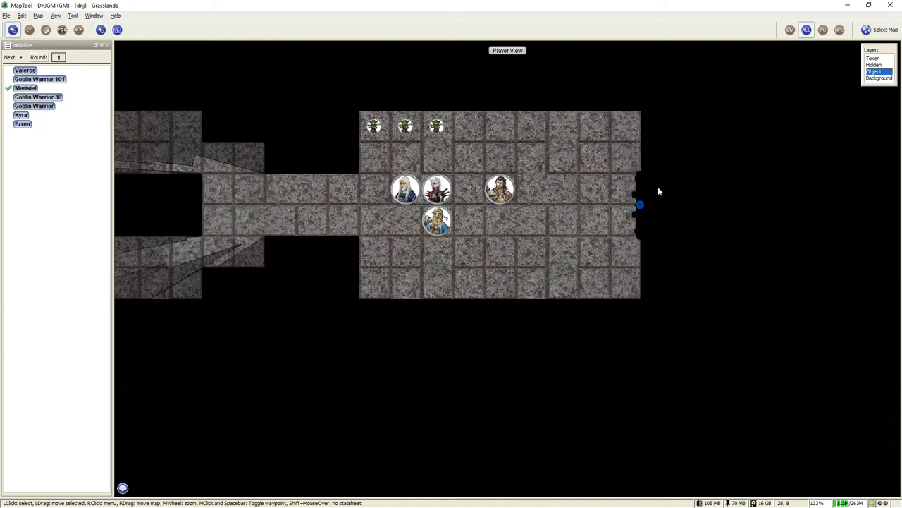
pyautogui.click(38, 16)
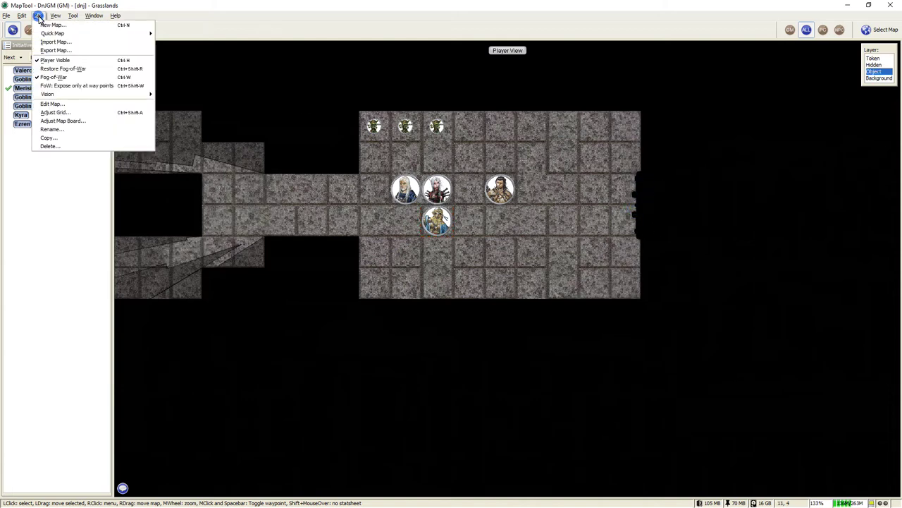
pyautogui.click(61, 26)
pyautogui.click(645, 202)
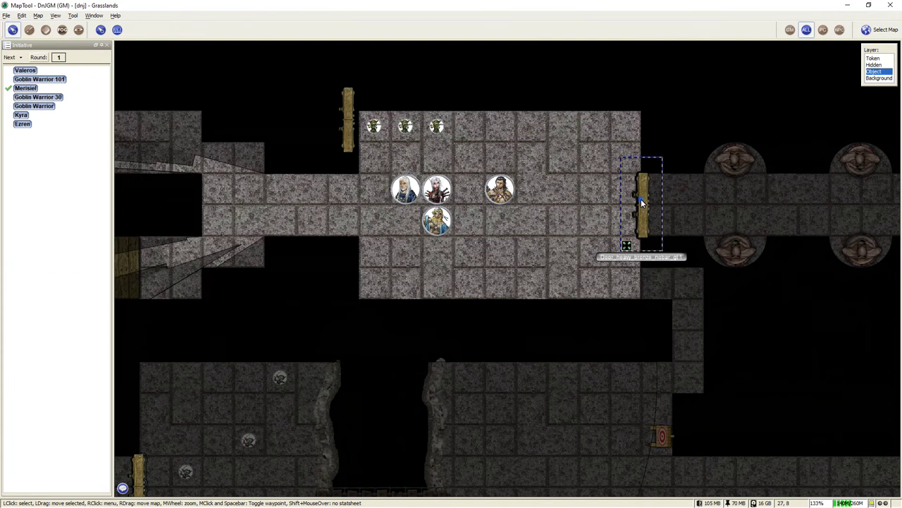
pyautogui.rightClick(641, 199)
pyautogui.click(666, 337)
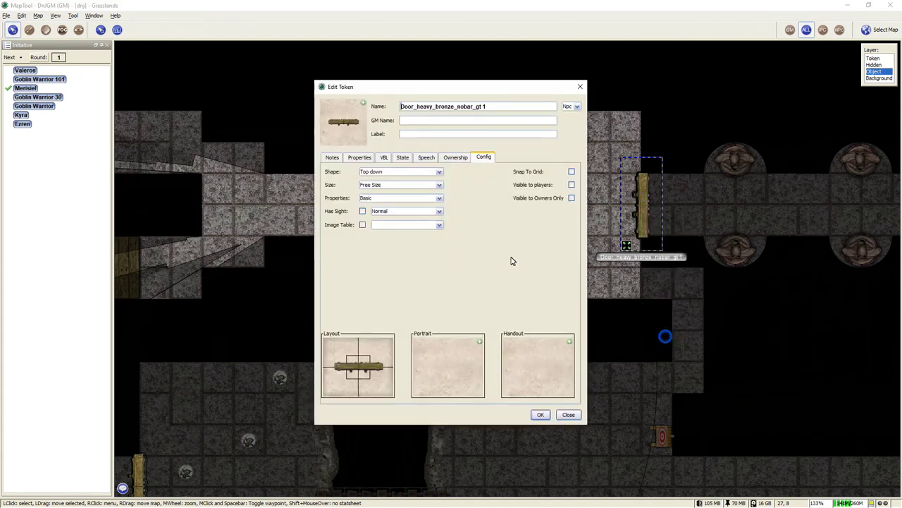
pyautogui.click(571, 185)
pyautogui.click(540, 415)
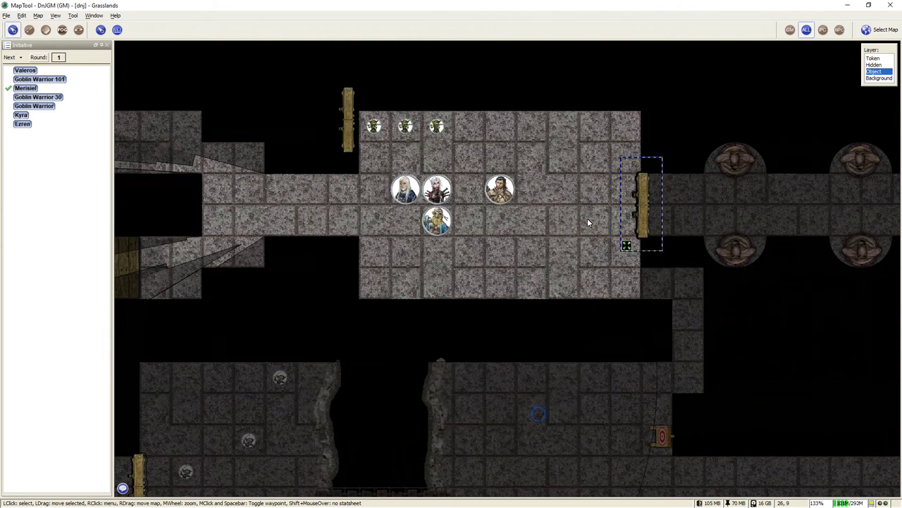
pyautogui.click(585, 218)
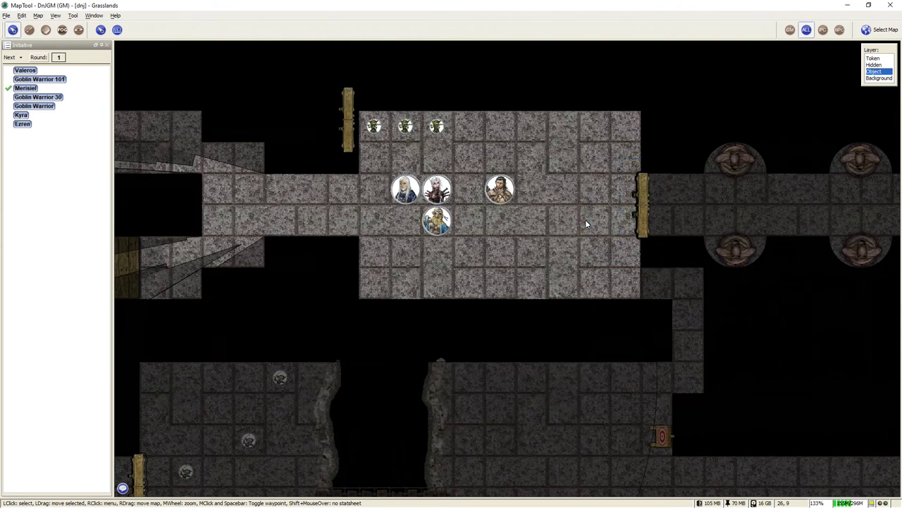
# Switch to player view to check the east door, and return to the Token layer
pyautogui.click(55, 15)
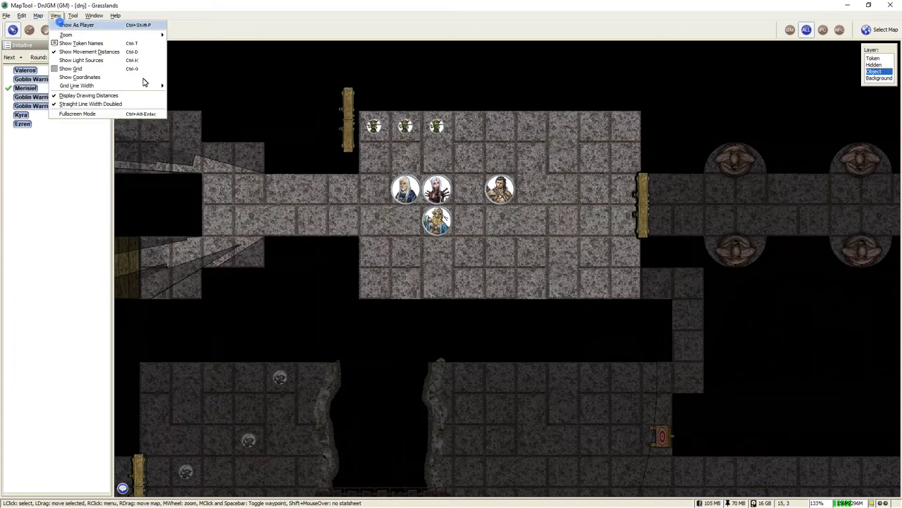
pyautogui.hotkey('ctrl', 'shift', 'p')
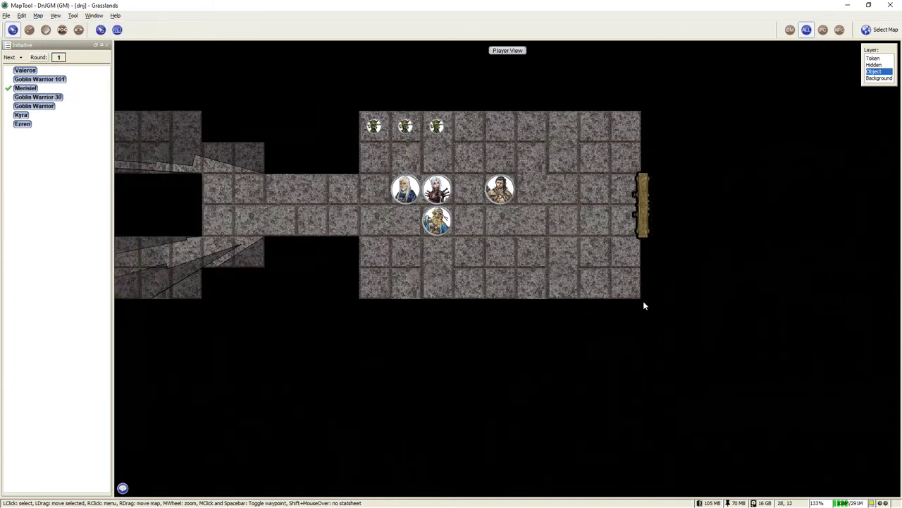
pyautogui.click(875, 57)
pyautogui.press('space')
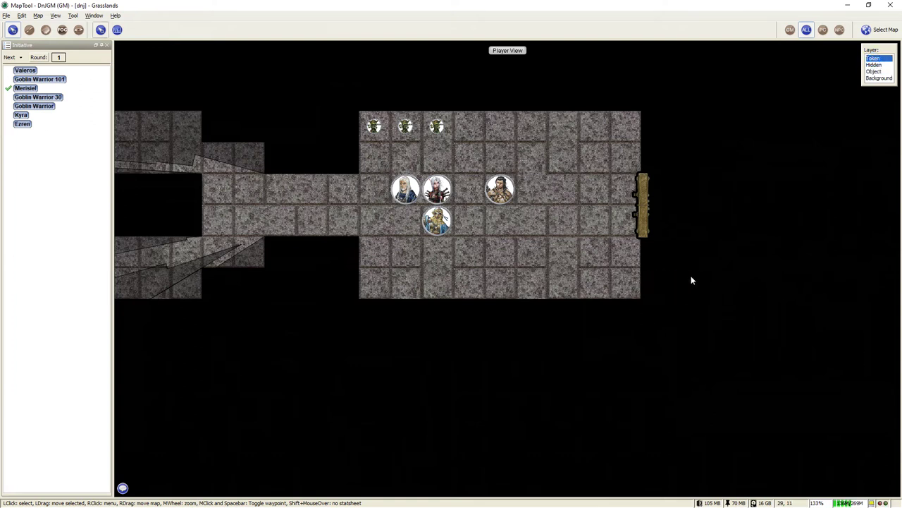
pyautogui.moveTo(769, 246); pyautogui.dragTo(638, 236)
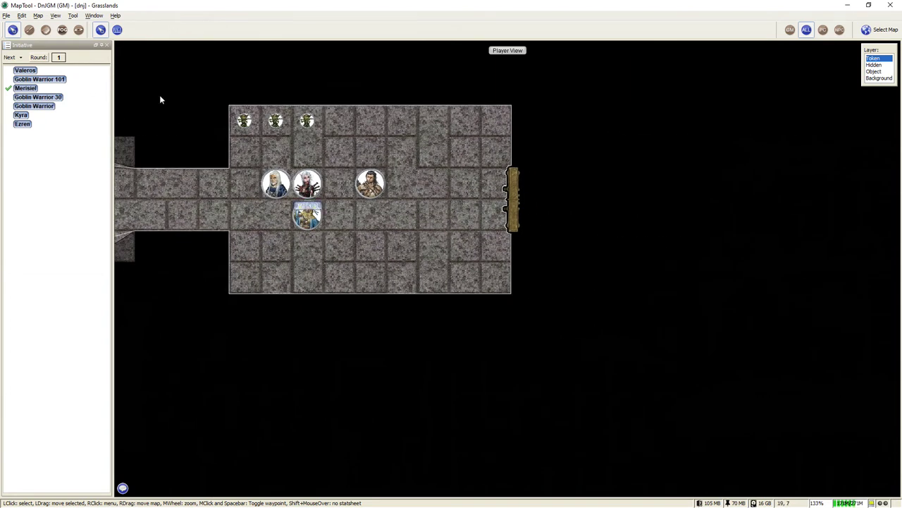
# Erase the vision-blocking strip across the side passage opening at the room's southeast corner with a rectangle, and return to token selection
pyautogui.click(74, 31)
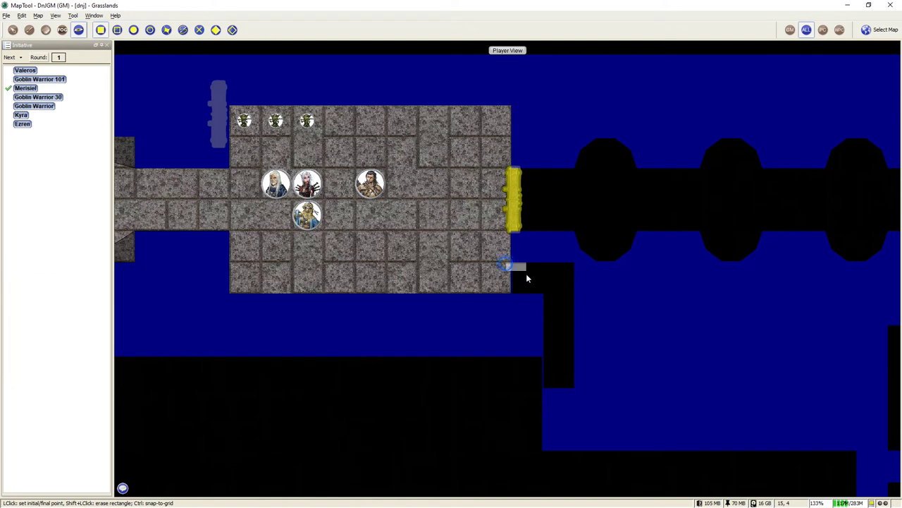
pyautogui.click(524, 294)
pyautogui.click(13, 30)
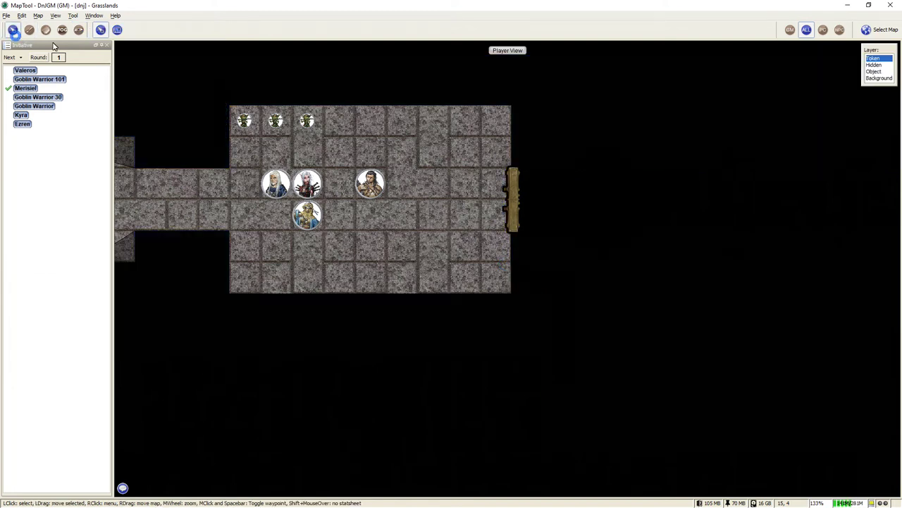
# Move Valeros to the room's bottom row, one square short of the east wall, and point at the side passage opening
pyautogui.click(368, 185)
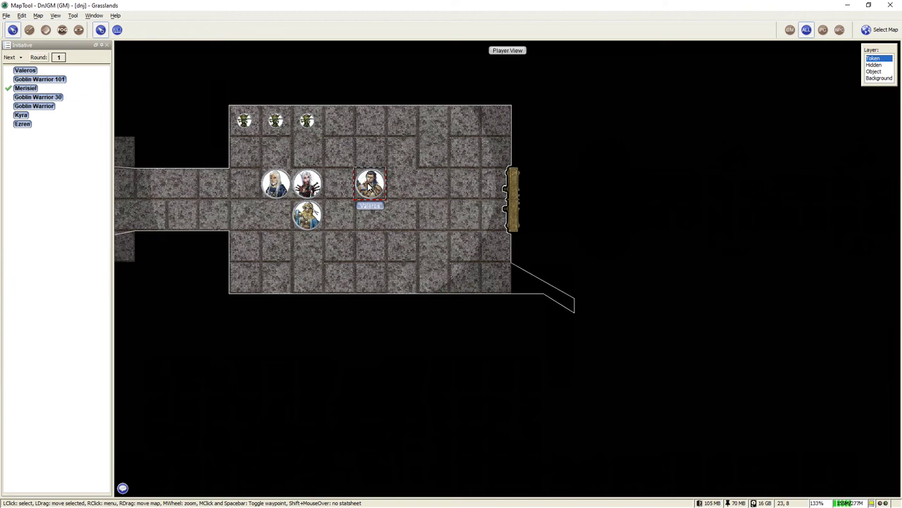
pyautogui.moveTo(368, 184); pyautogui.dragTo(464, 277)
pyautogui.press('space')
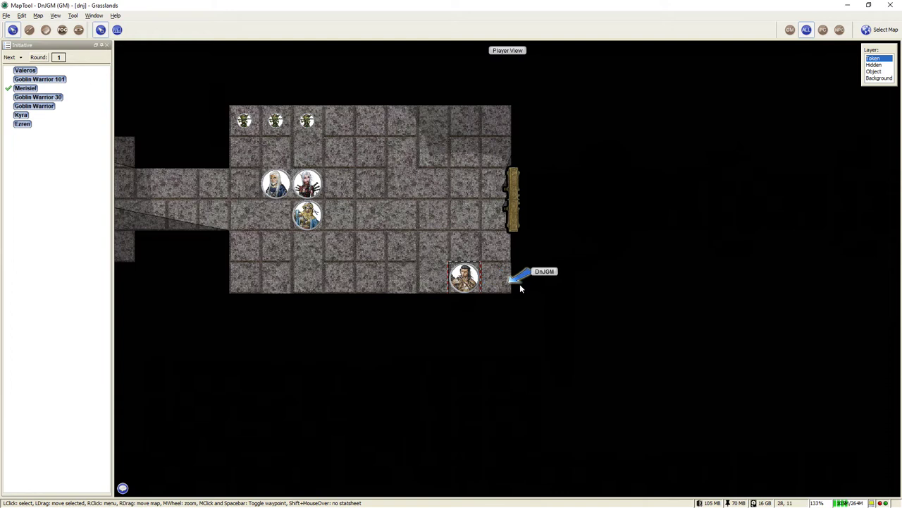
# Switch to GM view and move Valeros three squares east into the side passage and two squares down it
pyautogui.click(57, 17)
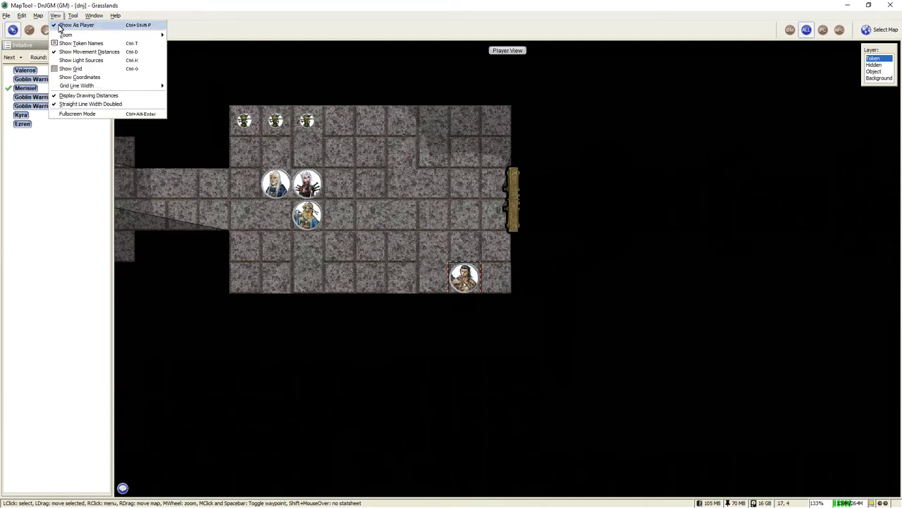
pyautogui.click(62, 25)
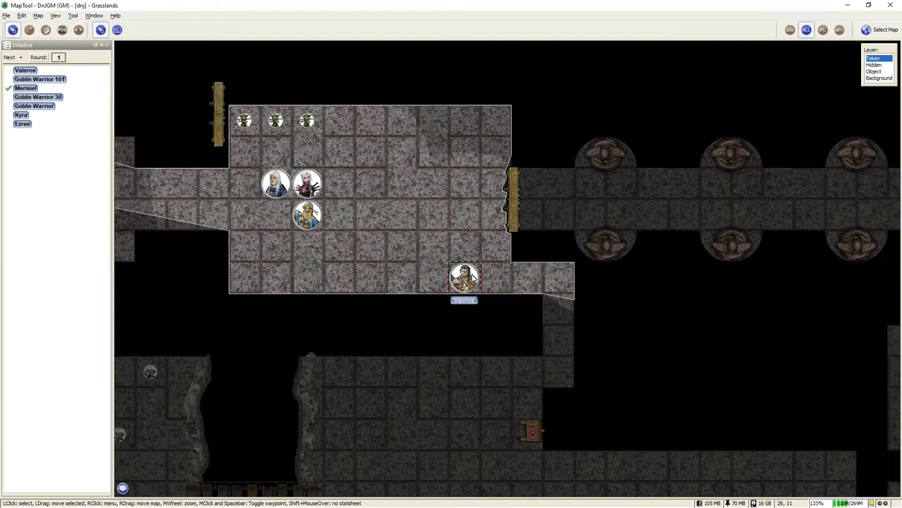
pyautogui.moveTo(473, 277); pyautogui.dragTo(569, 288)
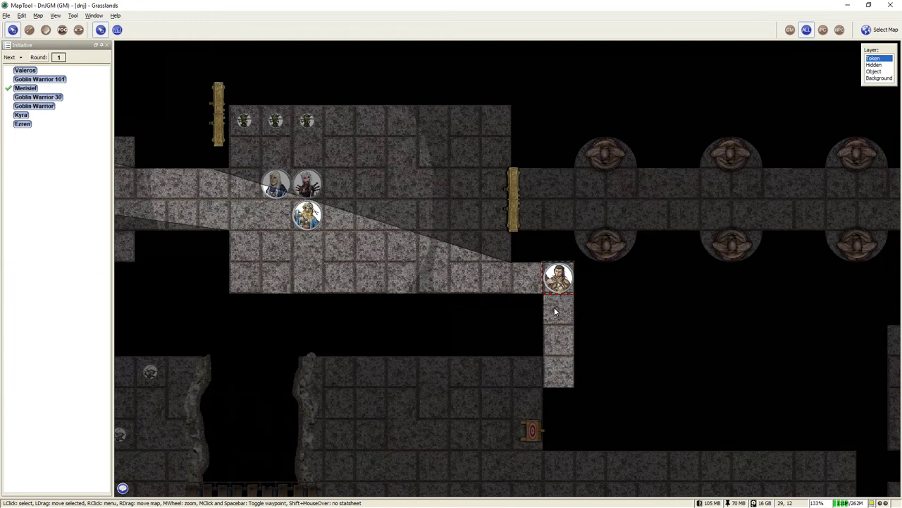
pyautogui.moveTo(563, 285); pyautogui.dragTo(566, 359)
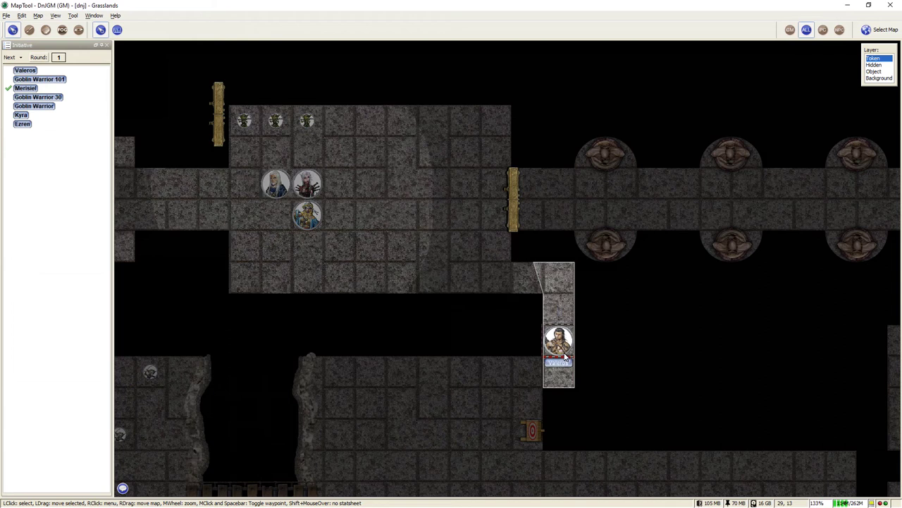
pyautogui.press('space')
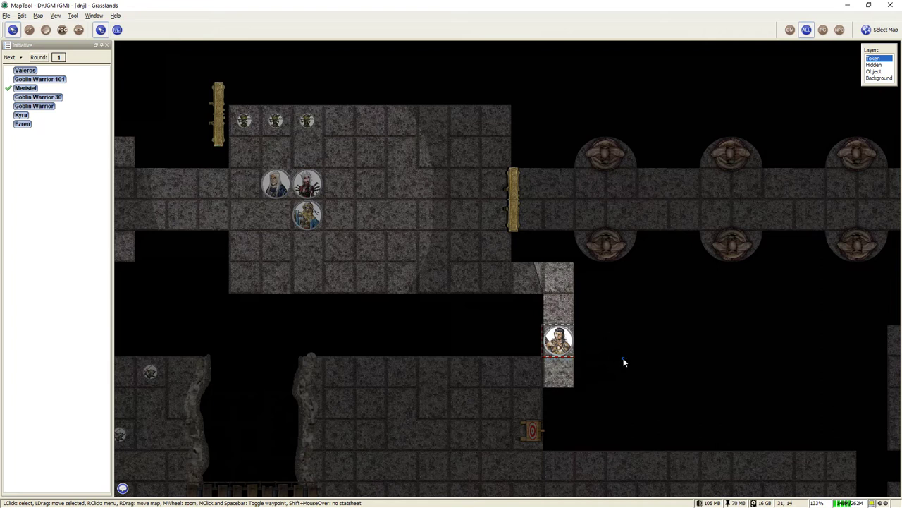
# Move Valeros one square down to the passage's end, erase the vision-blocking strip between his square and the bridge room, and return to token selection
pyautogui.moveTo(623, 358); pyautogui.dragTo(666, 281)
pyautogui.moveTo(604, 268); pyautogui.dragTo(603, 297)
pyautogui.click(79, 29)
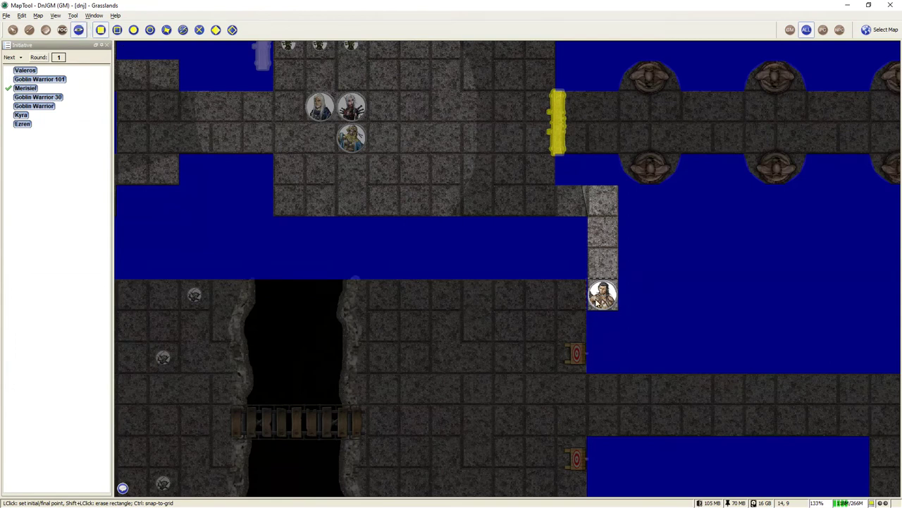
pyautogui.scroll(5, 591, 305)
pyautogui.scroll(1, 562, 325)
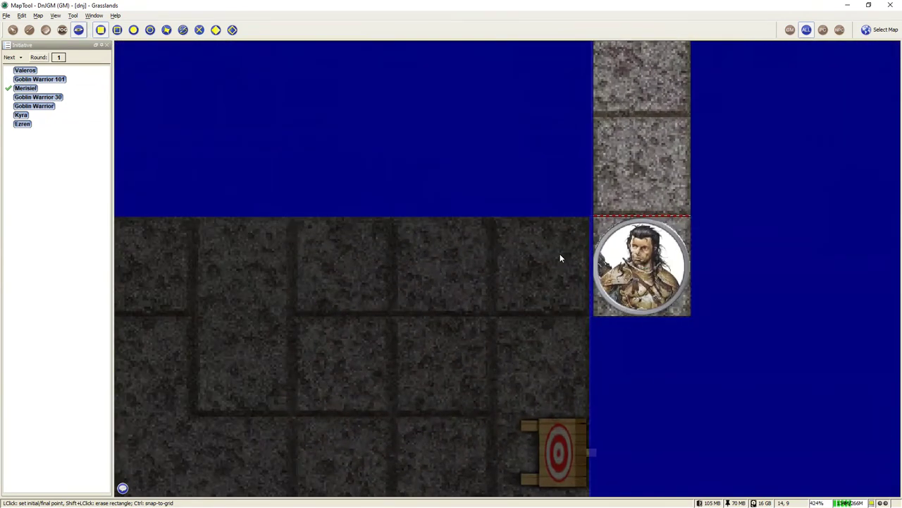
pyautogui.click(582, 216)
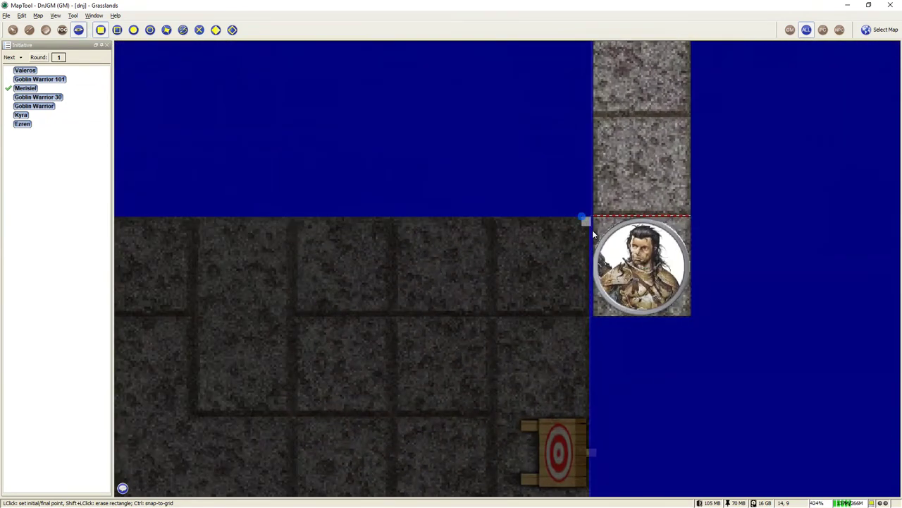
pyautogui.click(602, 316)
pyautogui.click(13, 30)
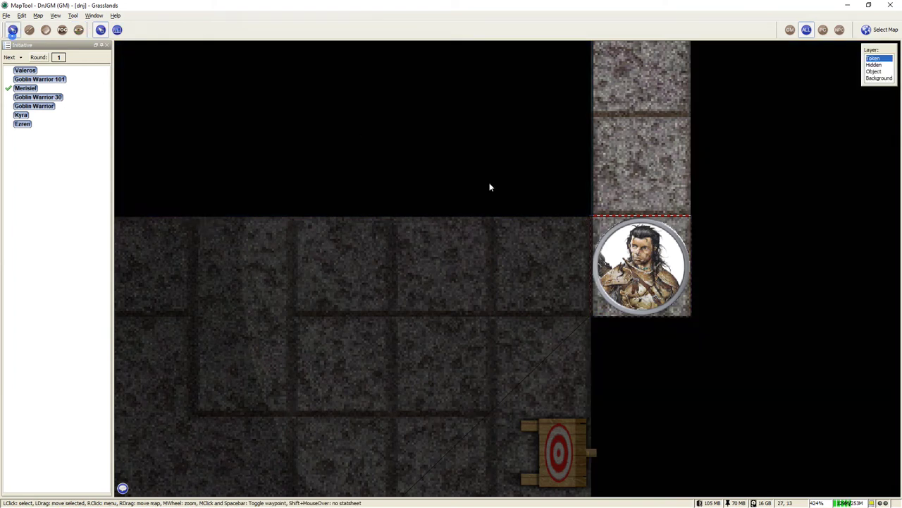
# Select Valeros, check his sight into the bridge room in player view, and point at the revealed floor
pyautogui.click(633, 242)
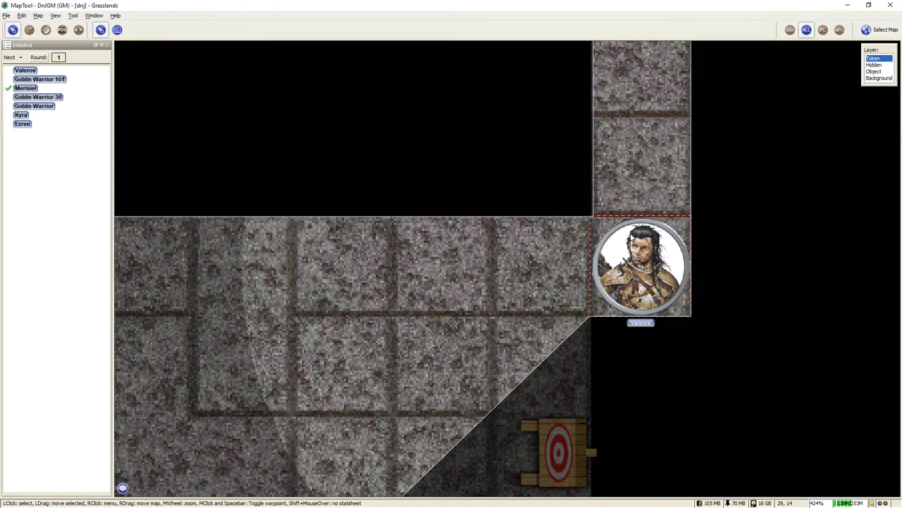
pyautogui.scroll(-1, 597, 230)
pyautogui.scroll(-6, 597, 230)
pyautogui.moveTo(521, 315); pyautogui.dragTo(557, 236)
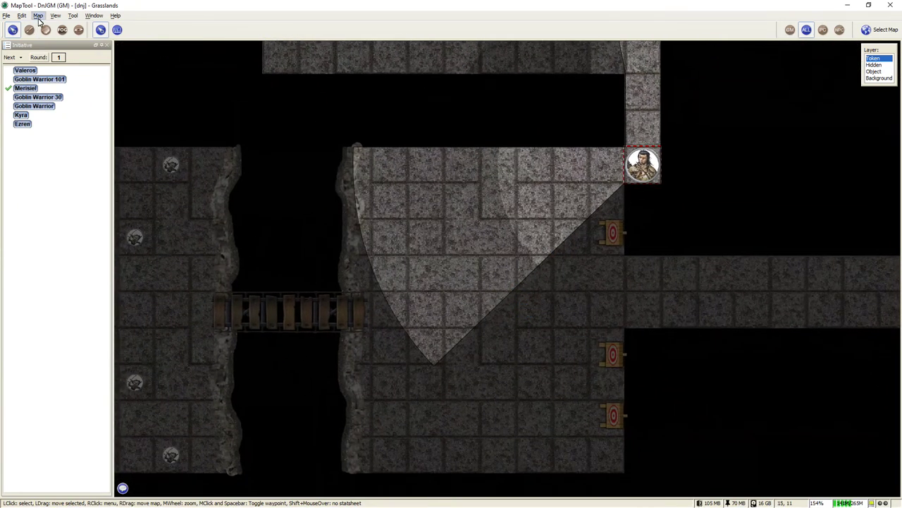
pyautogui.click(39, 17)
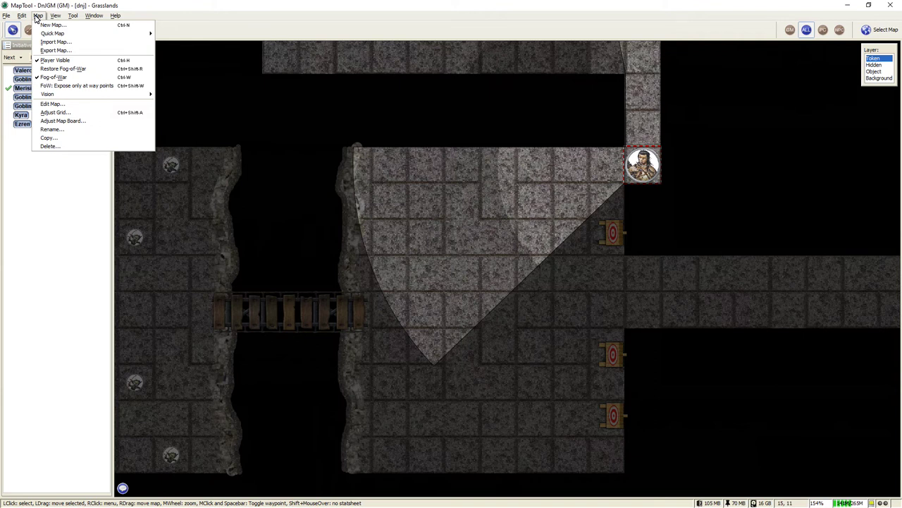
pyautogui.click(63, 25)
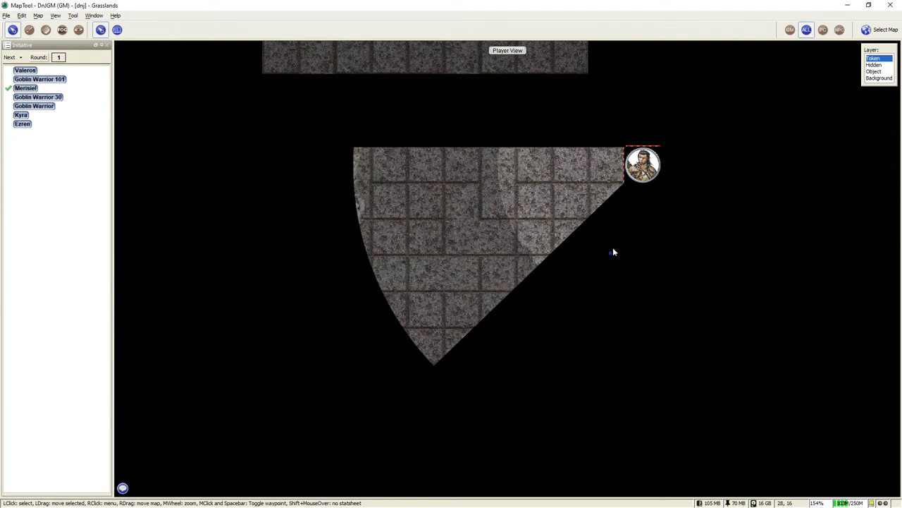
pyautogui.scroll(-3, 599, 207)
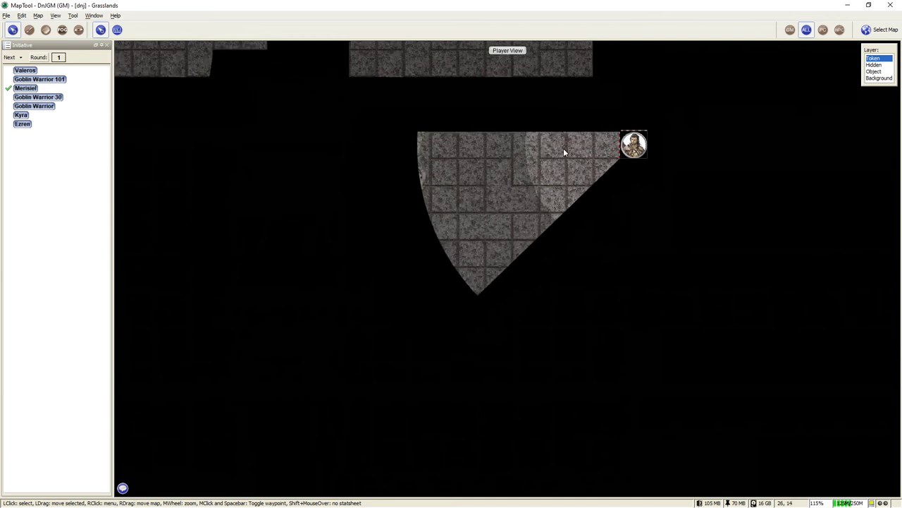
pyautogui.press('space')
# Return to GM view, move Valeros back to the top of the side passage, and place Merisiel on the passage's bottom square
pyautogui.click(55, 14)
pyautogui.click(69, 22)
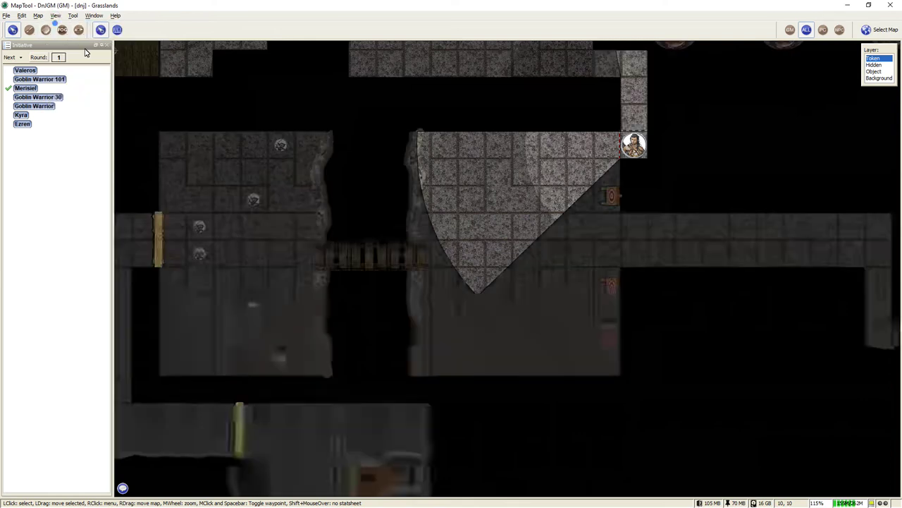
pyautogui.press('space')
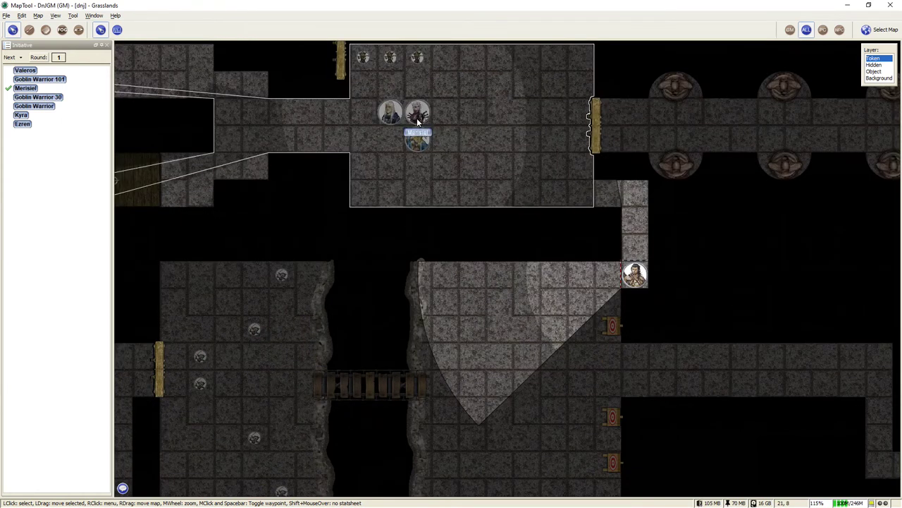
pyautogui.moveTo(419, 119); pyautogui.dragTo(582, 215)
pyautogui.moveTo(647, 265); pyautogui.dragTo(660, 218)
pyautogui.moveTo(584, 198); pyautogui.dragTo(645, 281)
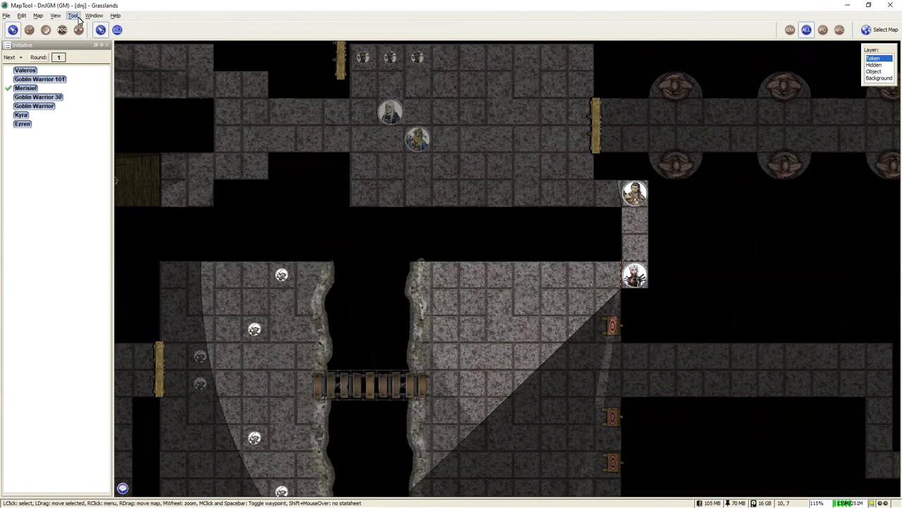
# Switch to player view and examine what Merisiel sees across the bridge room, pointing at her and the far side
pyautogui.click(55, 15)
pyautogui.click(70, 26)
pyautogui.moveTo(470, 238); pyautogui.dragTo(478, 139)
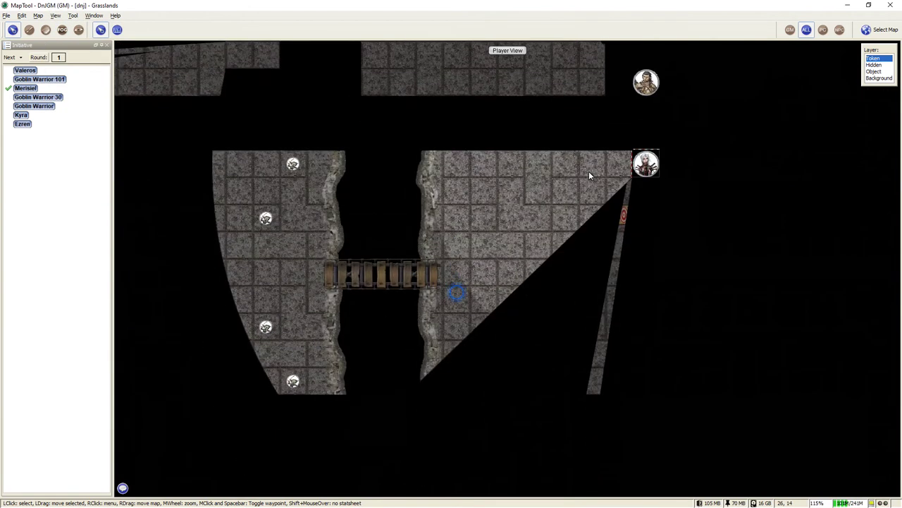
pyautogui.click(646, 163)
pyautogui.press('space')
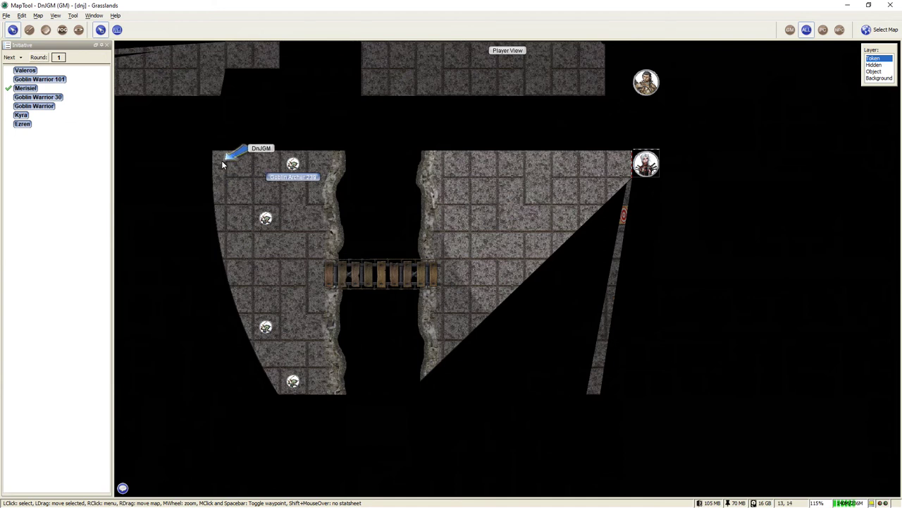
pyautogui.scroll(-2, 545, 258)
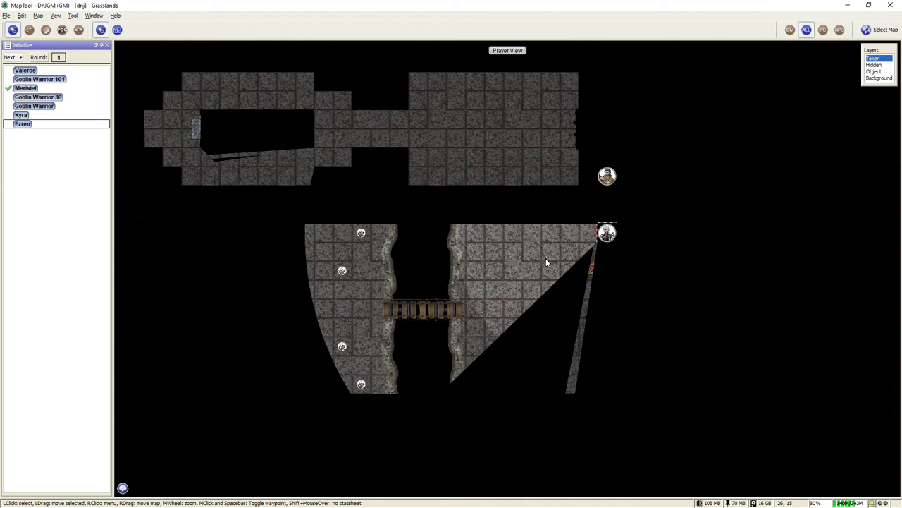
# Remove all tokens from the initiative list and switch back to GM view
pyautogui.click(21, 58)
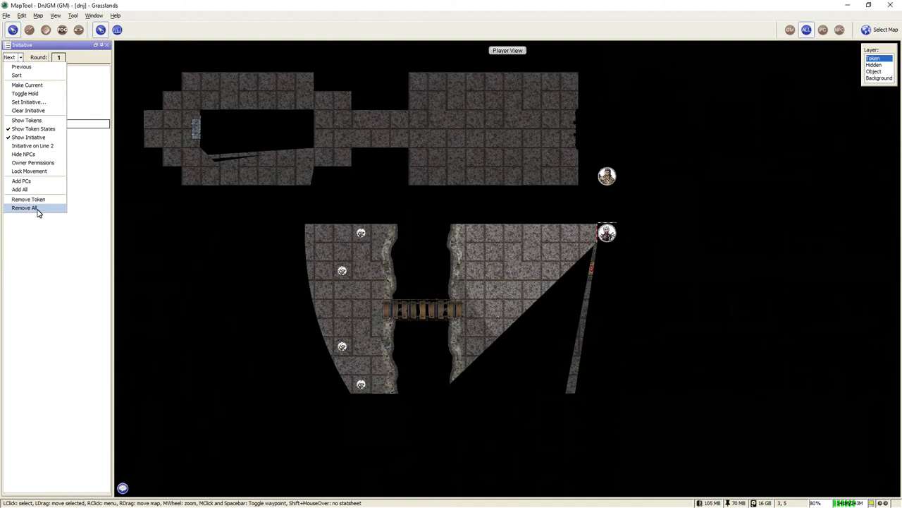
pyautogui.click(38, 209)
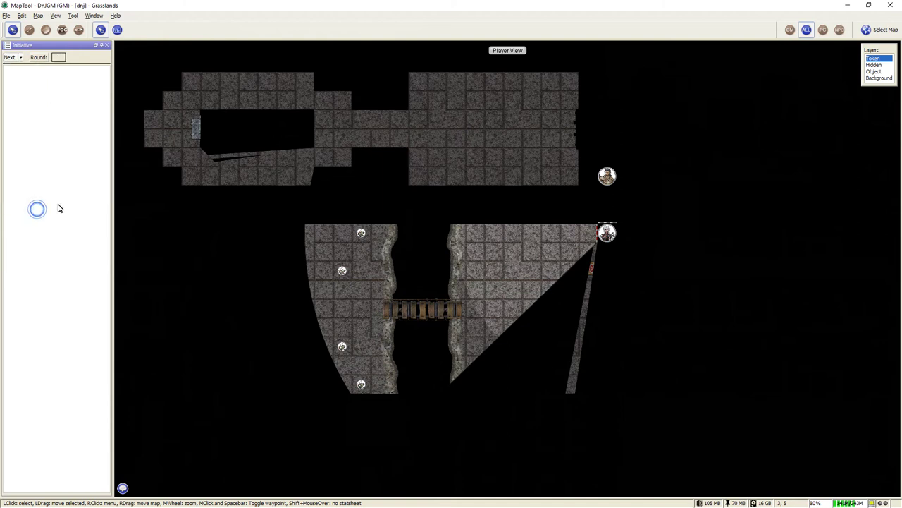
pyautogui.click(57, 16)
pyautogui.click(76, 24)
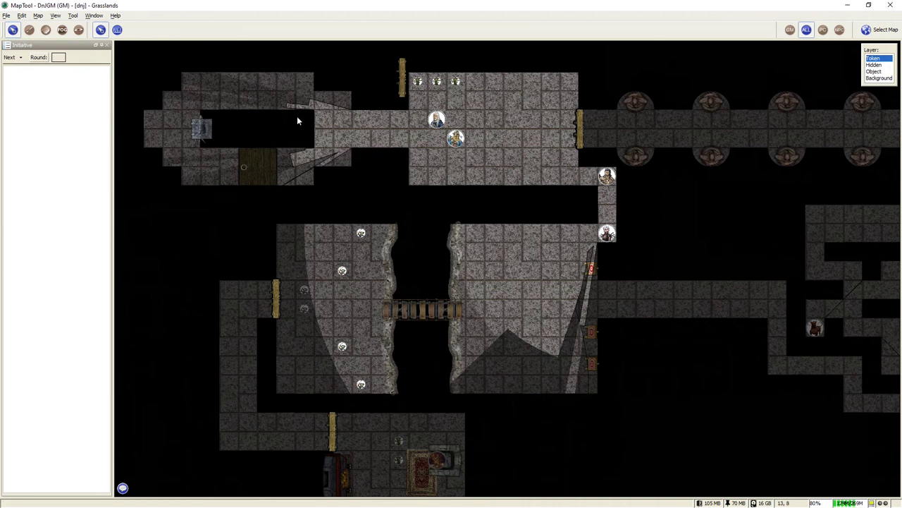
# Add the four heroes and the six goblin archers to initiative together, start round 1 with Valeros, and deselect the tokens
pyautogui.moveTo(288, 101)
pyautogui.mouseDown()
pyautogui.moveTo(321, 143)
pyautogui.moveTo(504, 307)
pyautogui.moveTo(595, 372)
pyautogui.moveTo(633, 388)
pyautogui.moveTo(633, 398)
pyautogui.mouseUp()
pyautogui.click(608, 235)
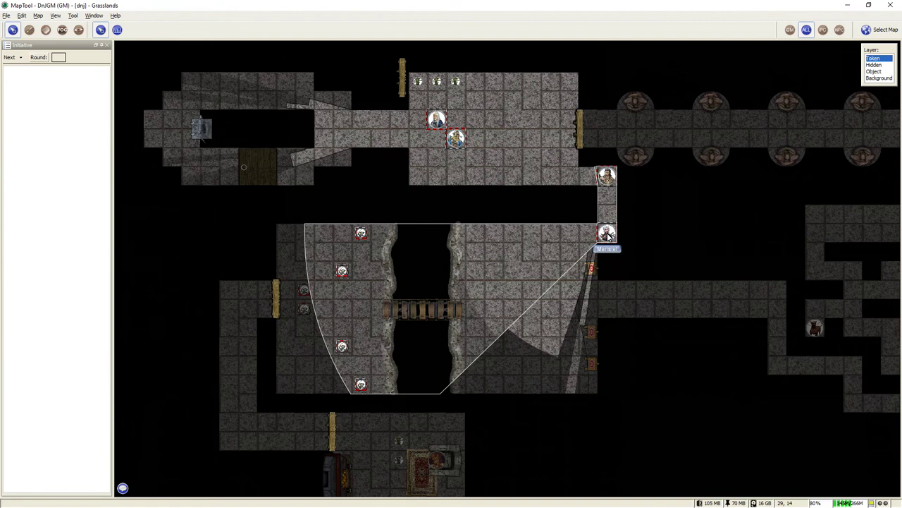
pyautogui.rightClick(608, 235)
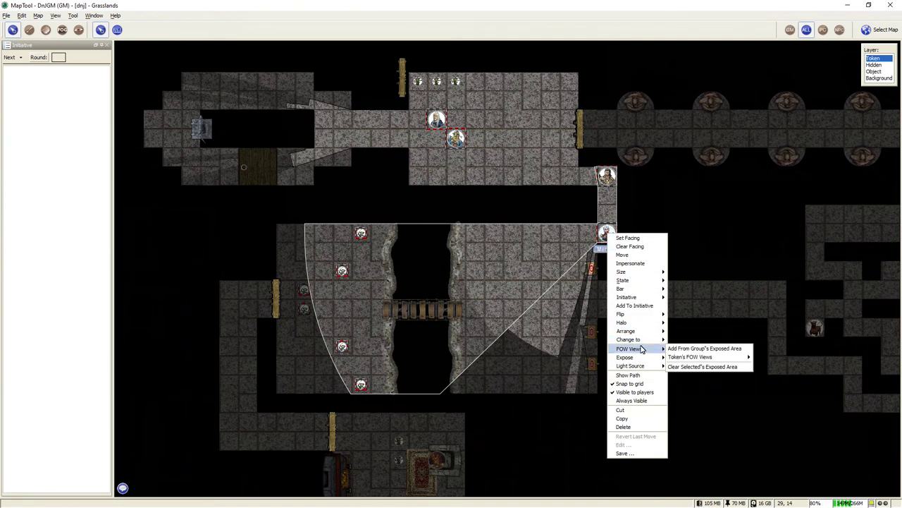
pyautogui.click(631, 305)
pyautogui.click(631, 306)
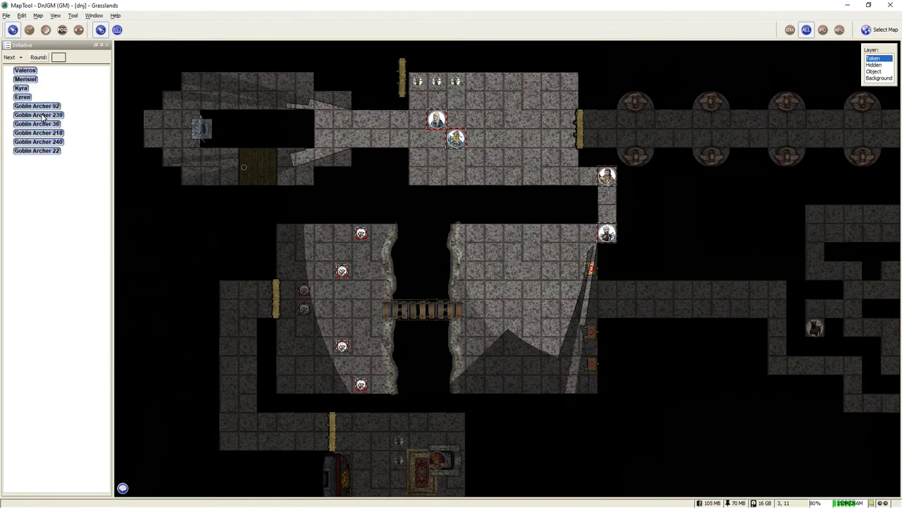
pyautogui.click(85, 106)
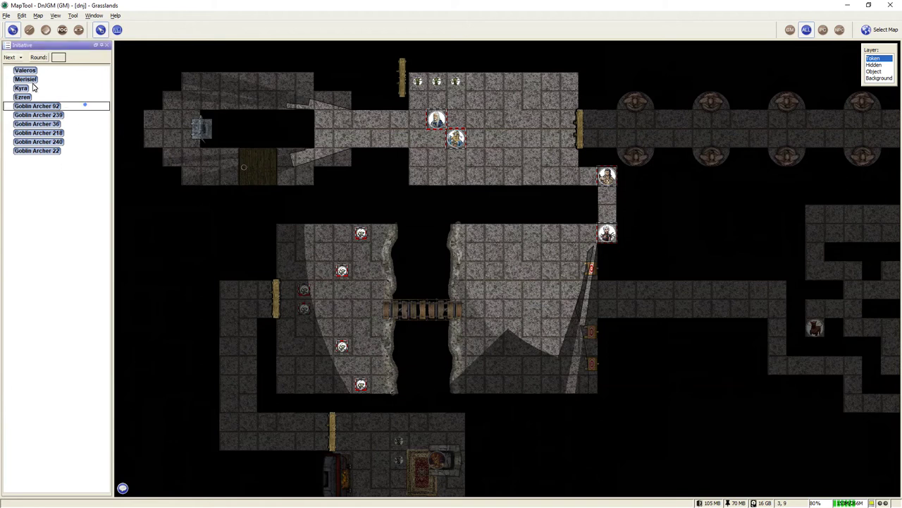
pyautogui.click(11, 57)
pyautogui.click(538, 293)
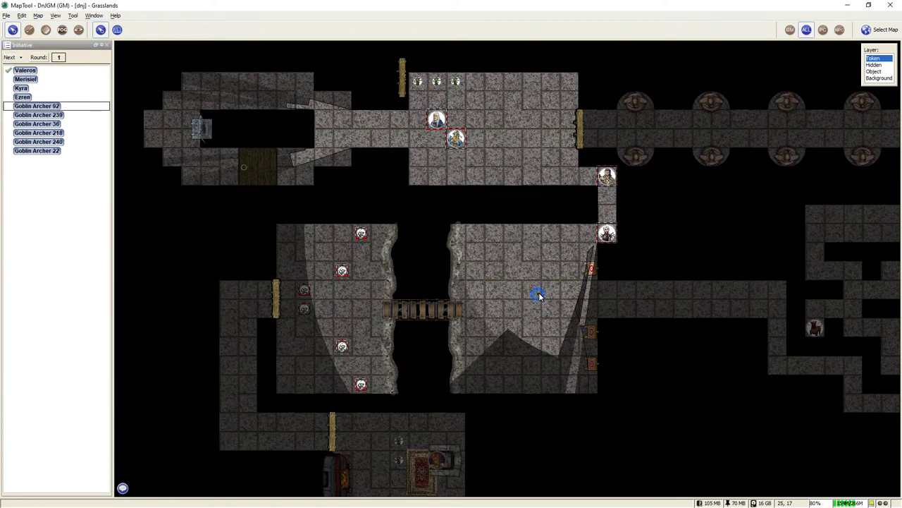
# Move the four heroes across the bridge into a two-by-two block just east of the two archers guarding the west door
pyautogui.scroll(2, 538, 292)
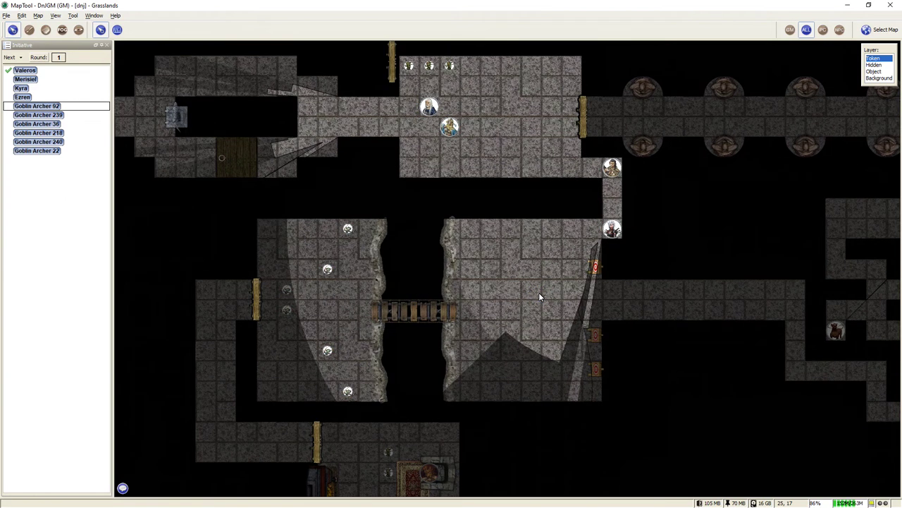
pyautogui.moveTo(525, 313); pyautogui.dragTo(549, 276)
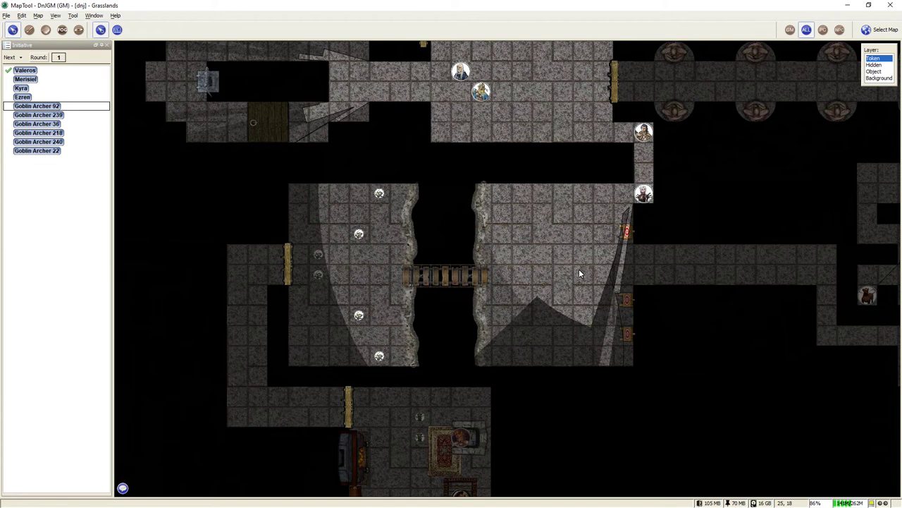
pyautogui.moveTo(435, 63); pyautogui.dragTo(594, 286)
pyautogui.moveTo(643, 132); pyautogui.dragTo(582, 233)
pyautogui.moveTo(643, 194); pyautogui.dragTo(562, 232)
pyautogui.moveTo(578, 268); pyautogui.dragTo(370, 284)
pyautogui.click(339, 277)
pyautogui.scroll(6, 337, 275)
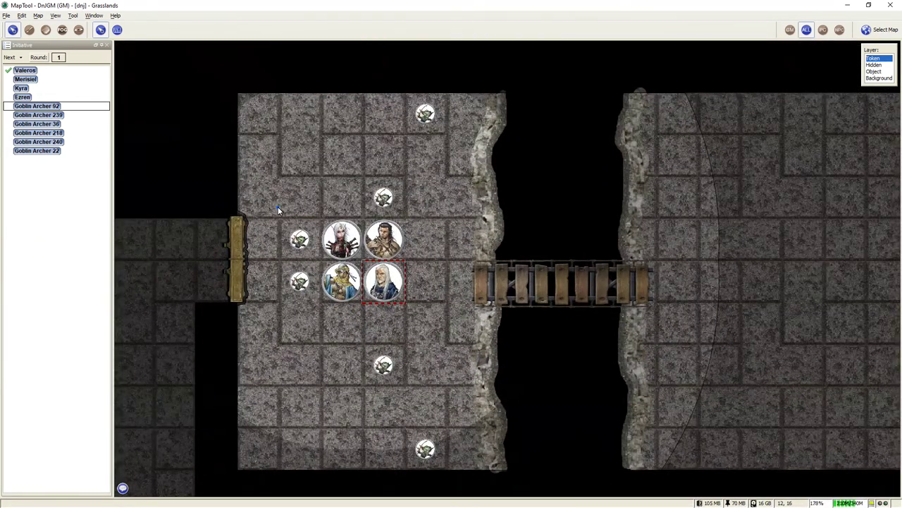
# On the Object layer, move the bridge room's west door out of its doorway to the northwest, and return to the Token layer
pyautogui.moveTo(277, 207); pyautogui.dragTo(369, 177)
pyautogui.click(874, 71)
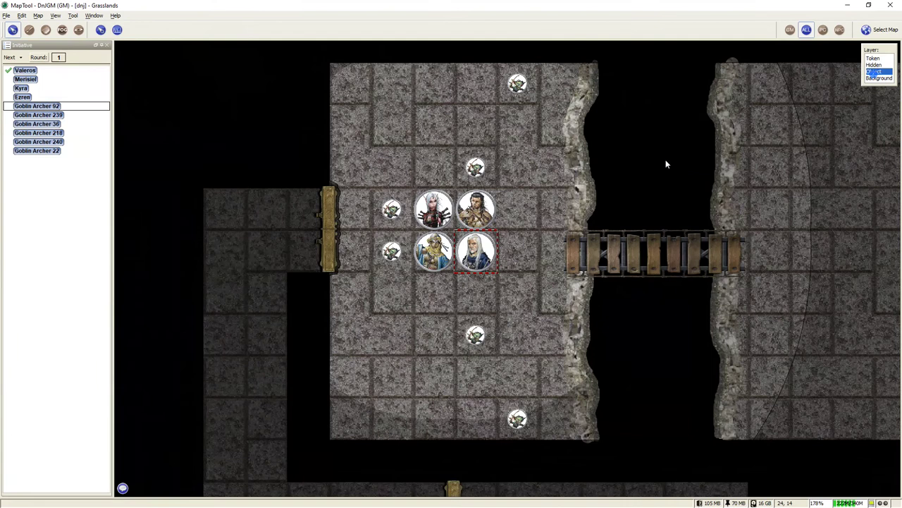
pyautogui.moveTo(333, 233); pyautogui.dragTo(298, 140)
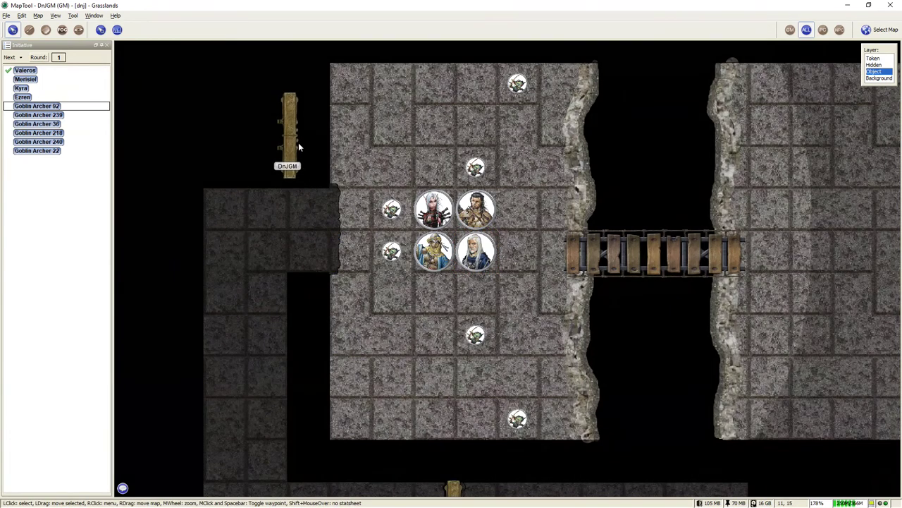
pyautogui.click(874, 59)
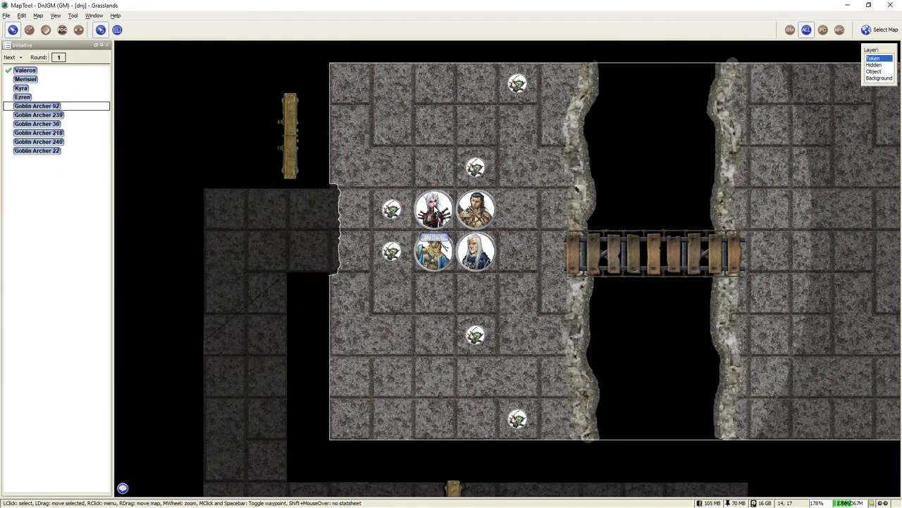
# Select Merisiel and check her sight through the opened west doorway in player view
pyautogui.click(433, 206)
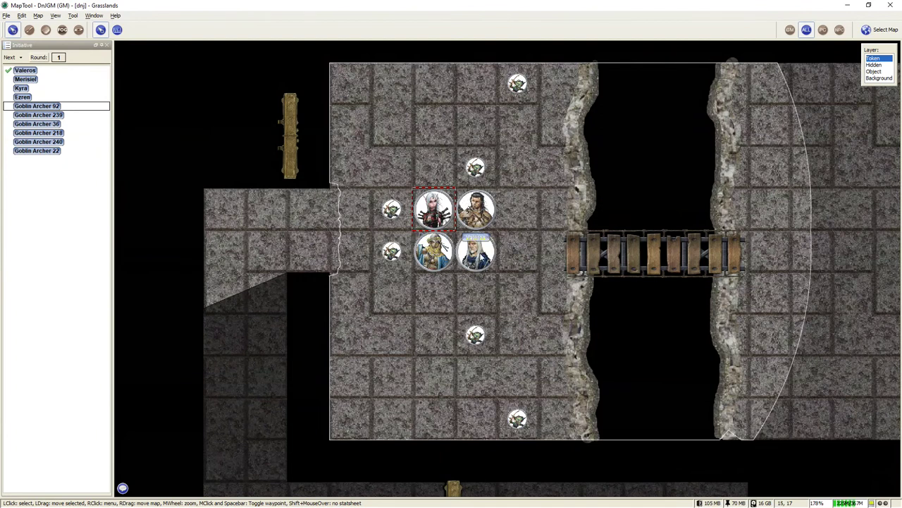
pyautogui.click(56, 15)
pyautogui.click(70, 25)
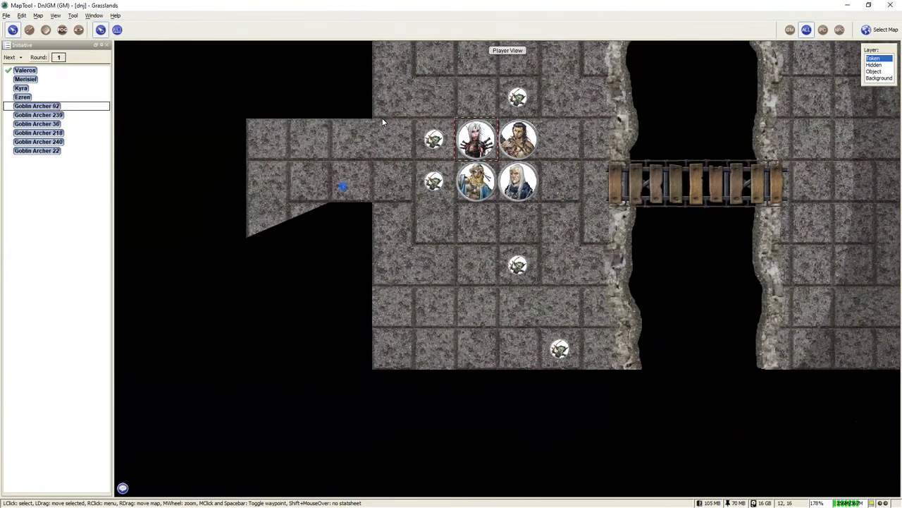
pyautogui.scroll(-2, 369, 204)
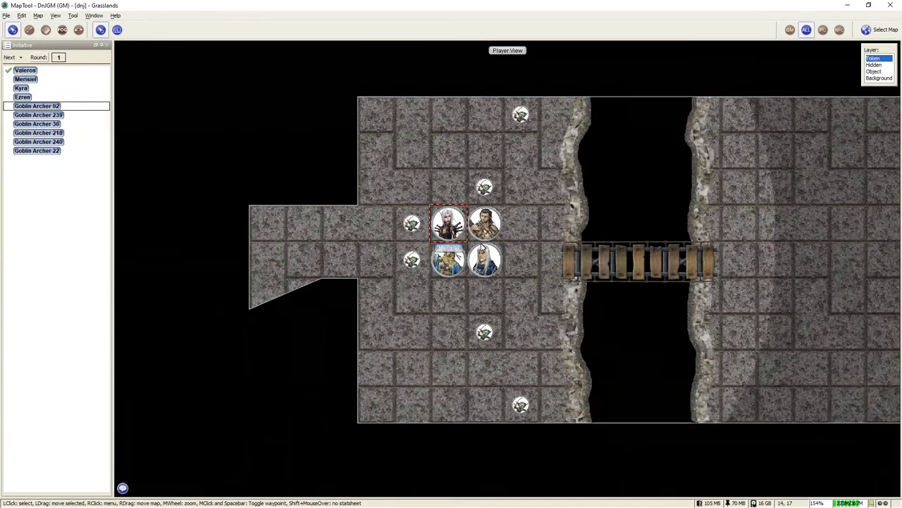
# Move all four heroes west through the doorway into a two-by-two block at the corridor's corner, and point at the group
pyautogui.moveTo(509, 279); pyautogui.dragTo(268, 224)
pyautogui.click(289, 300)
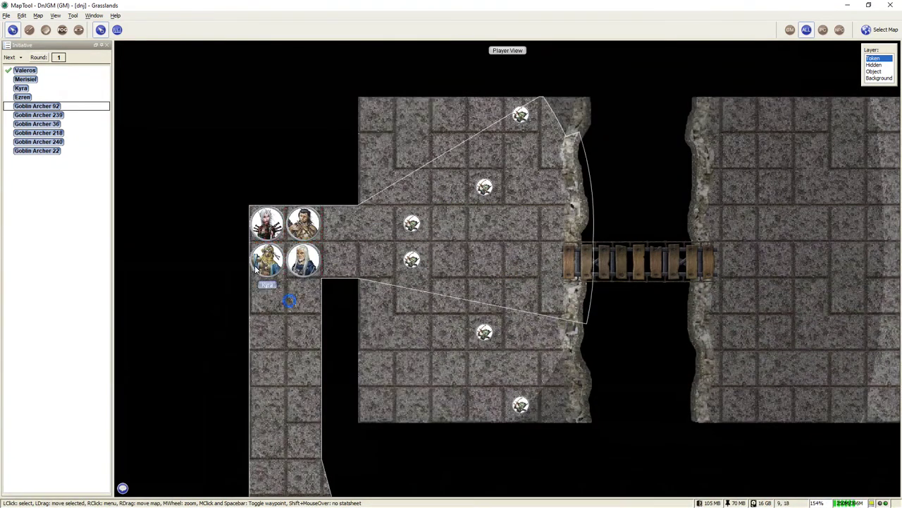
pyautogui.press('space')
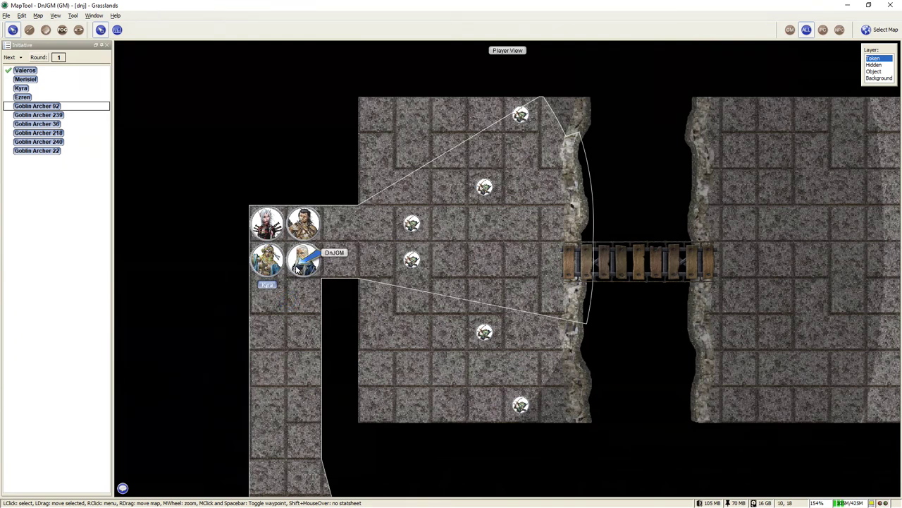
pyautogui.moveTo(312, 314); pyautogui.dragTo(322, 222)
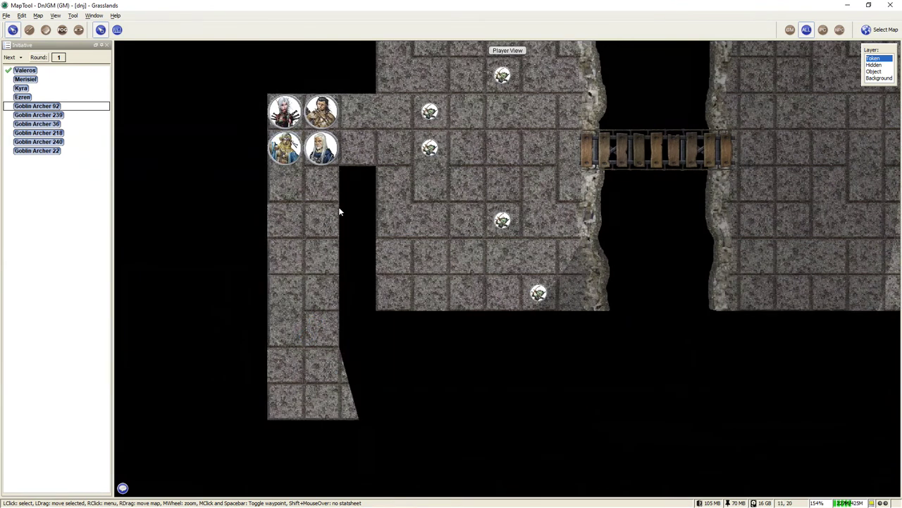
# Move all four heroes south down the corridor into a two-by-two block at its lower corner
pyautogui.moveTo(324, 173); pyautogui.dragTo(269, 96)
pyautogui.moveTo(286, 135); pyautogui.dragTo(287, 387)
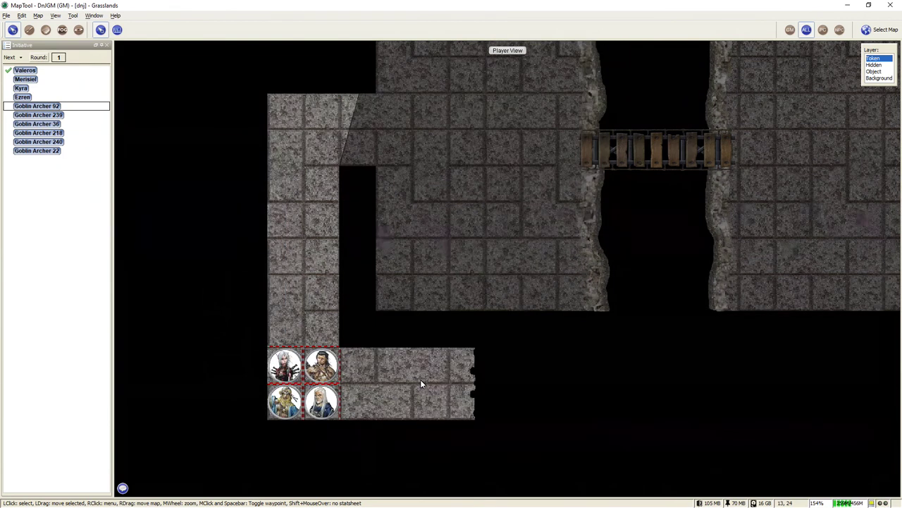
# In GM view, on the Object layer, make the heavy bronze door at the corridor's east end visible to players
pyautogui.click(873, 72)
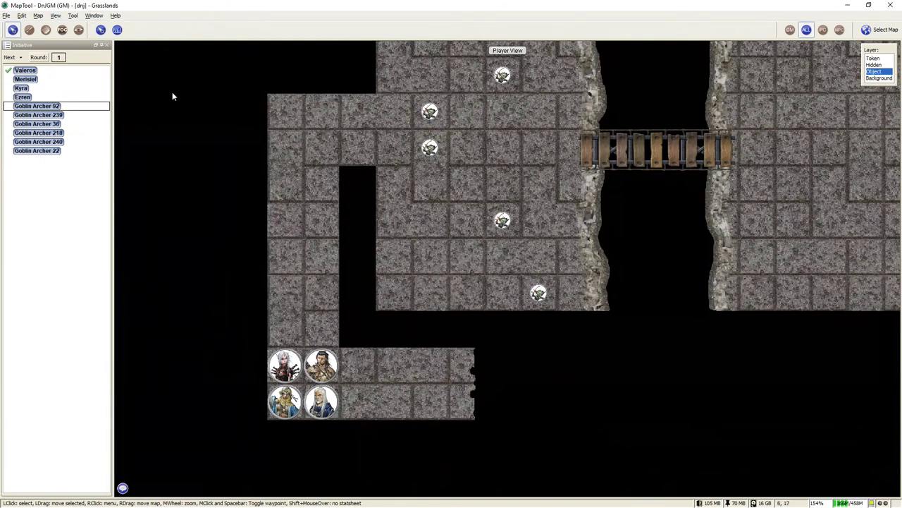
pyautogui.click(55, 16)
pyautogui.click(55, 25)
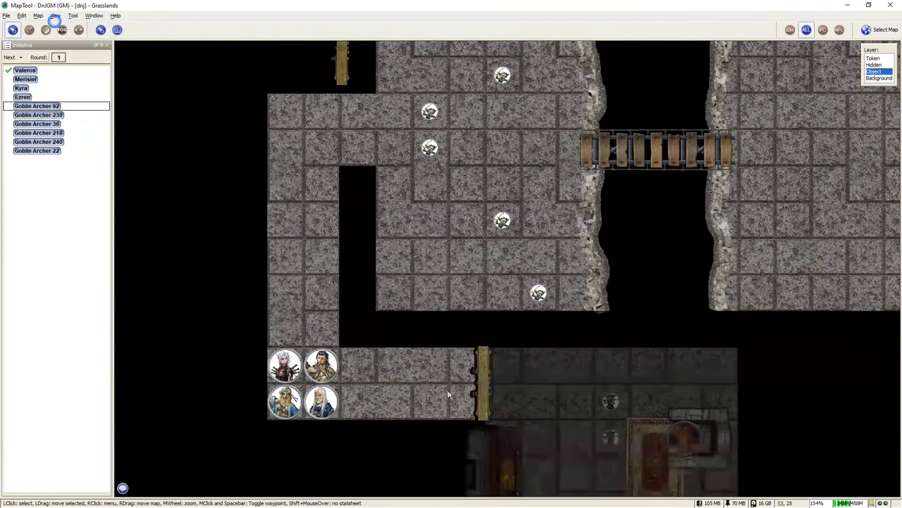
pyautogui.click(485, 359)
pyautogui.rightClick(490, 358)
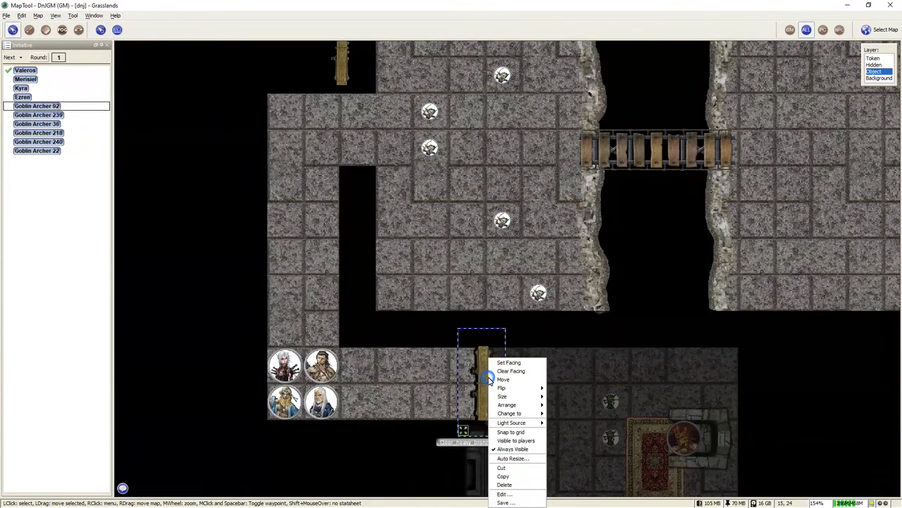
pyautogui.click(503, 493)
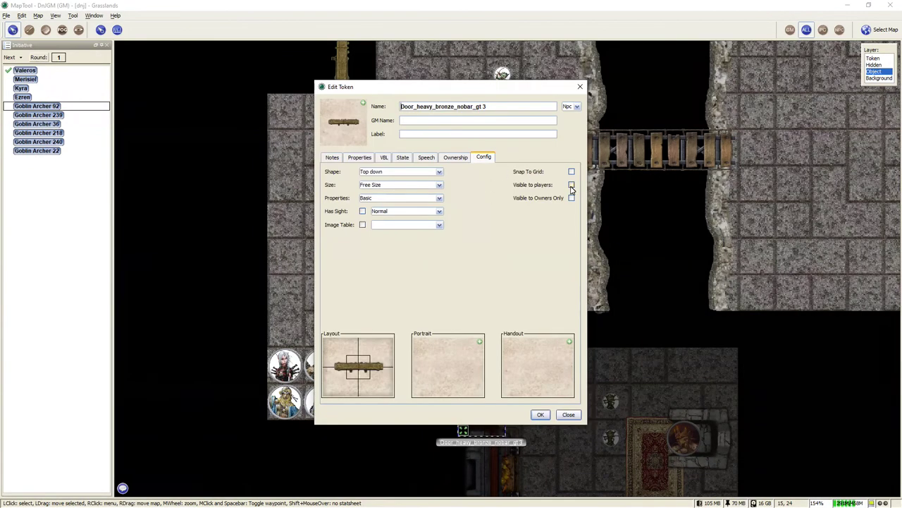
pyautogui.click(572, 185)
pyautogui.click(539, 416)
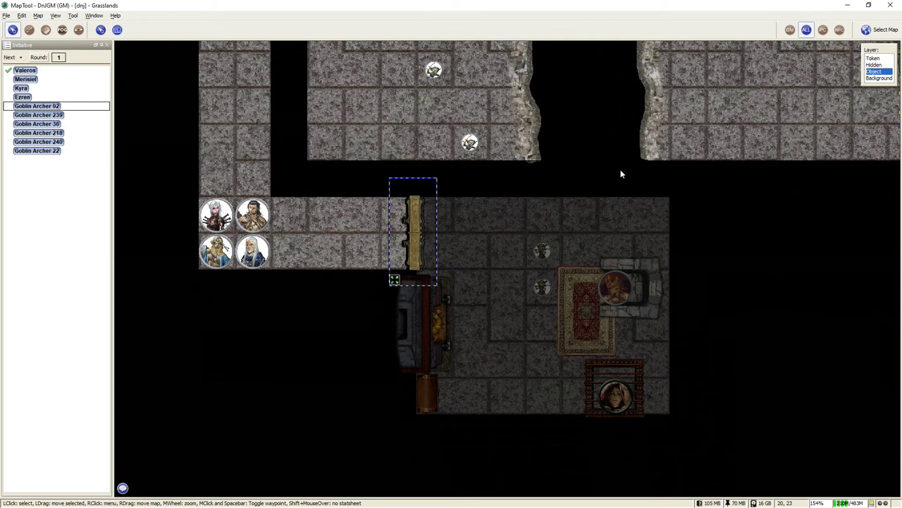
# Switch to player view and move all four heroes east into a two-by-two block one square short of the bronze door
pyautogui.click(55, 15)
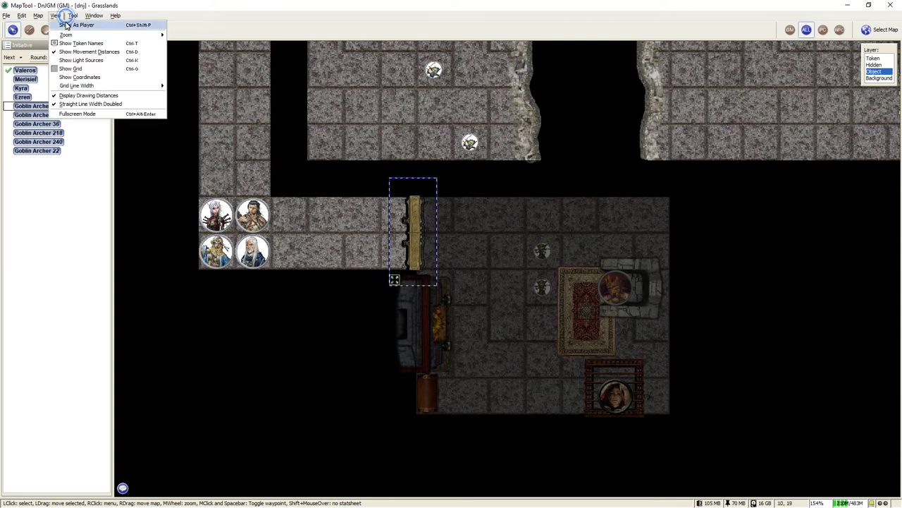
pyautogui.click(70, 23)
pyautogui.click(363, 243)
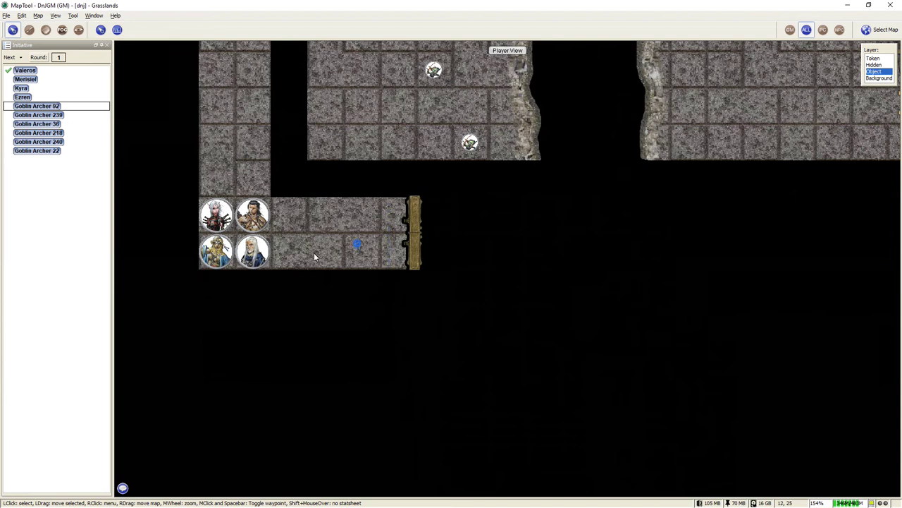
pyautogui.moveTo(275, 255); pyautogui.dragTo(214, 222)
pyautogui.moveTo(301, 252); pyautogui.dragTo(206, 213)
# On the Object layer, clear the bronze door out of its doorway to the southwest, and on the Token layer reveal Valeros's sight
pyautogui.moveTo(262, 220); pyautogui.dragTo(308, 368)
pyautogui.click(874, 72)
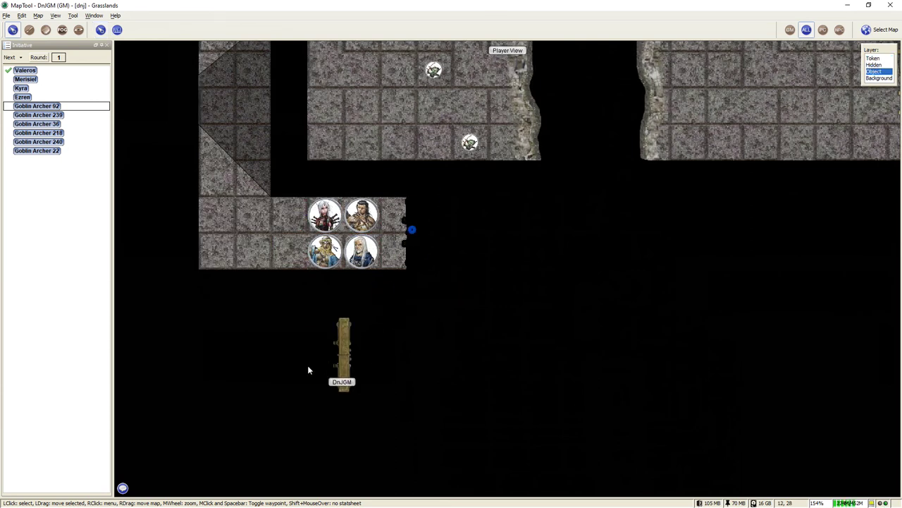
pyautogui.press('Delete')
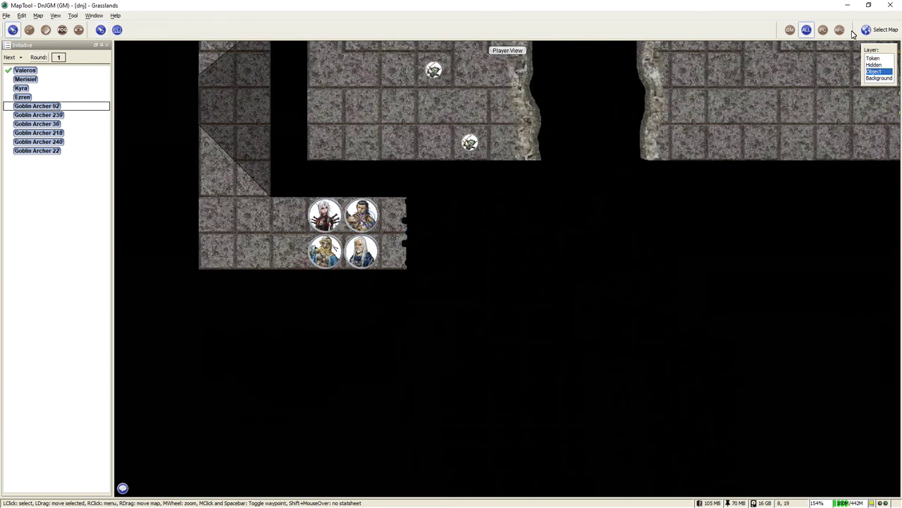
pyautogui.click(875, 58)
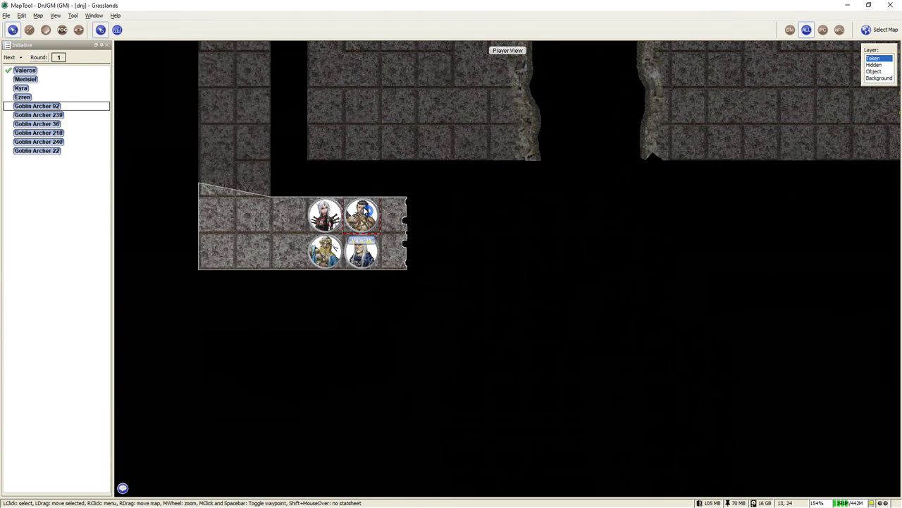
pyautogui.click(362, 215)
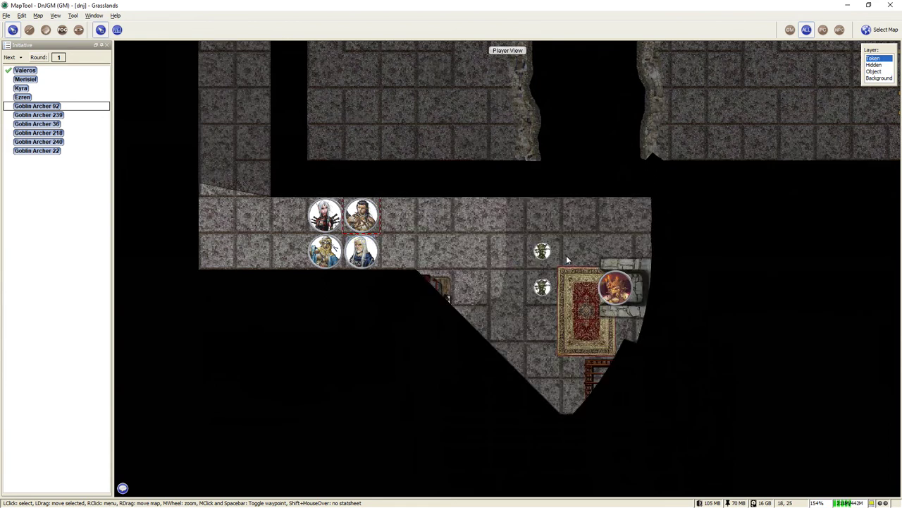
# Move all four heroes east through the doorway into a two-by-two block beside the two goblins in the throne room
pyautogui.scroll(-2, 594, 236)
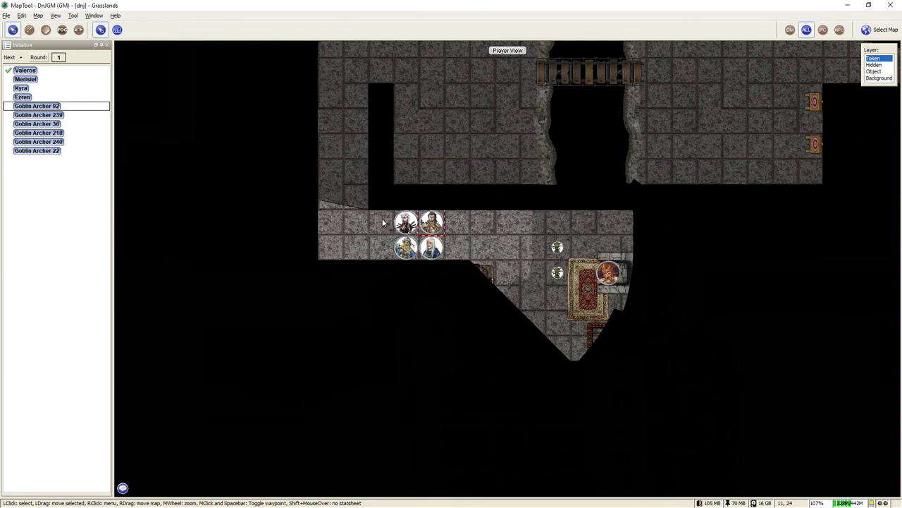
pyautogui.moveTo(385, 220); pyautogui.dragTo(441, 258)
pyautogui.moveTo(432, 225); pyautogui.dragTo(532, 225)
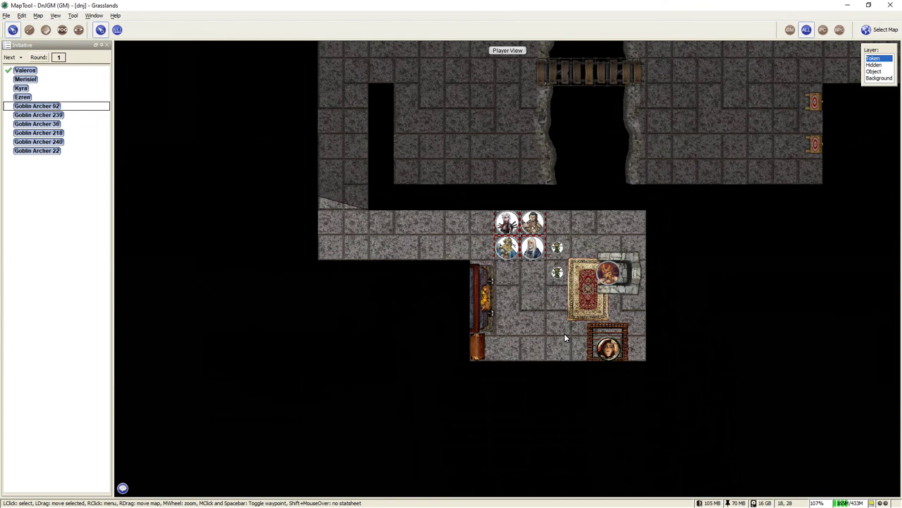
pyautogui.moveTo(749, 171); pyautogui.dragTo(597, 242)
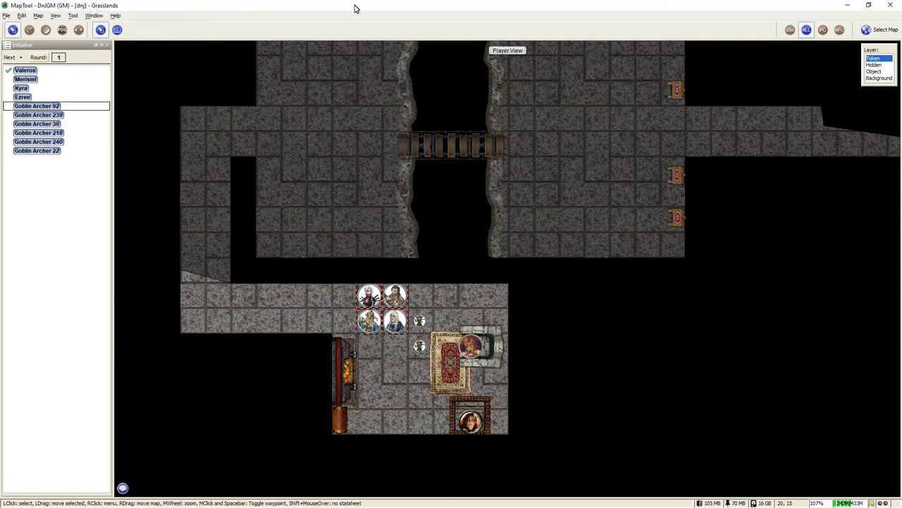
# Open the Zombicide Advent campaign, discarding the changes to the current one
pyautogui.click(38, 16)
pyautogui.moveTo(10, 15)
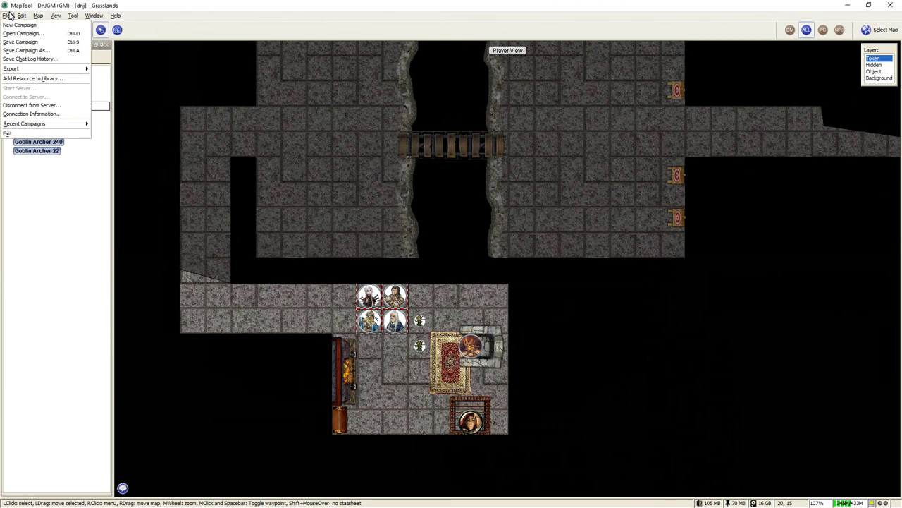
pyautogui.moveTo(22, 125)
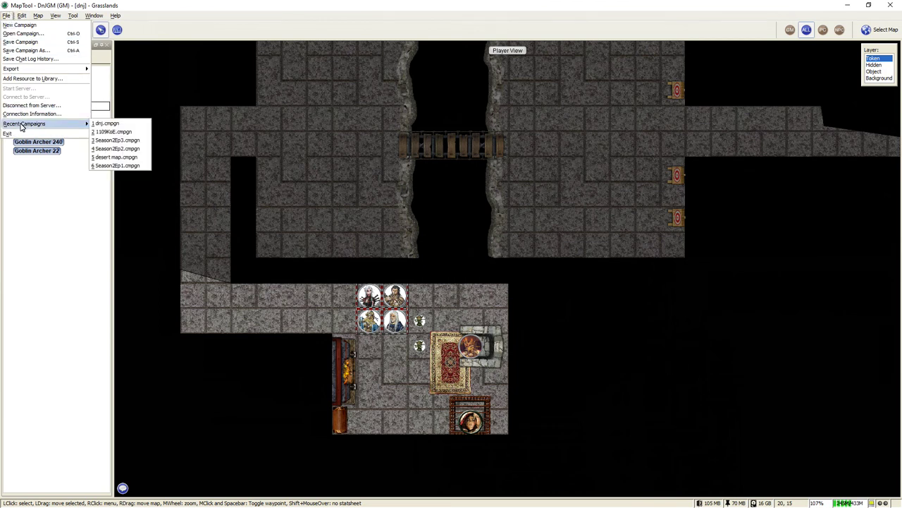
pyautogui.click(21, 33)
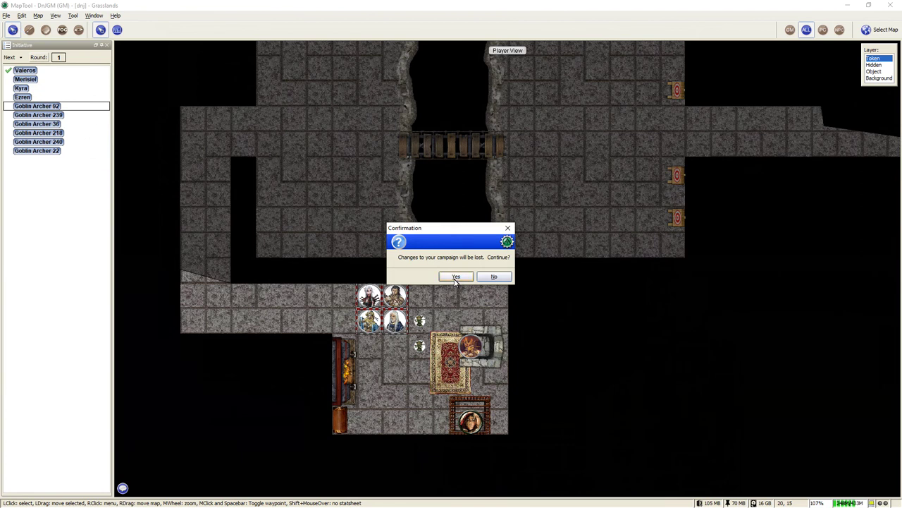
pyautogui.click(455, 277)
pyautogui.moveTo(433, 283); pyautogui.dragTo(461, 276)
pyautogui.click(460, 267)
pyautogui.click(540, 326)
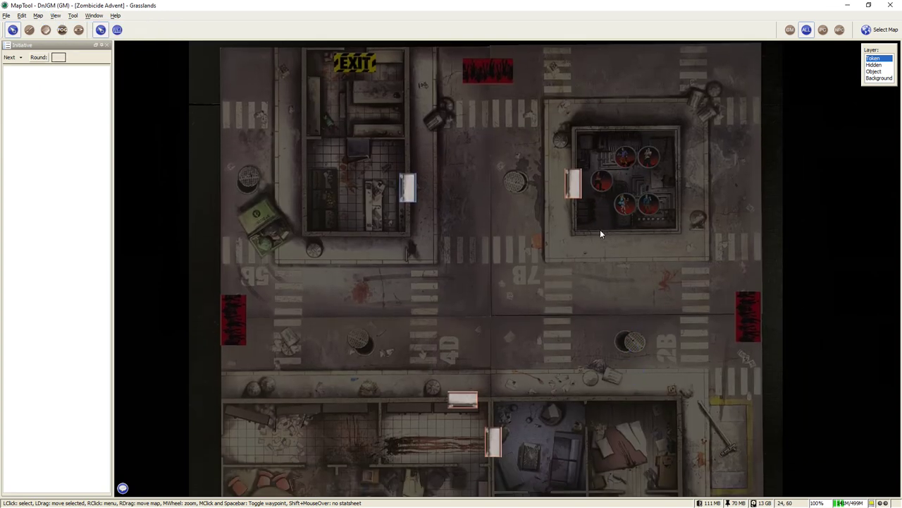
# Select the westernmost survivor in the northeast building to check the token's sight inside the closed room
pyautogui.scroll(-2, 600, 229)
pyautogui.moveTo(675, 291); pyautogui.dragTo(641, 266)
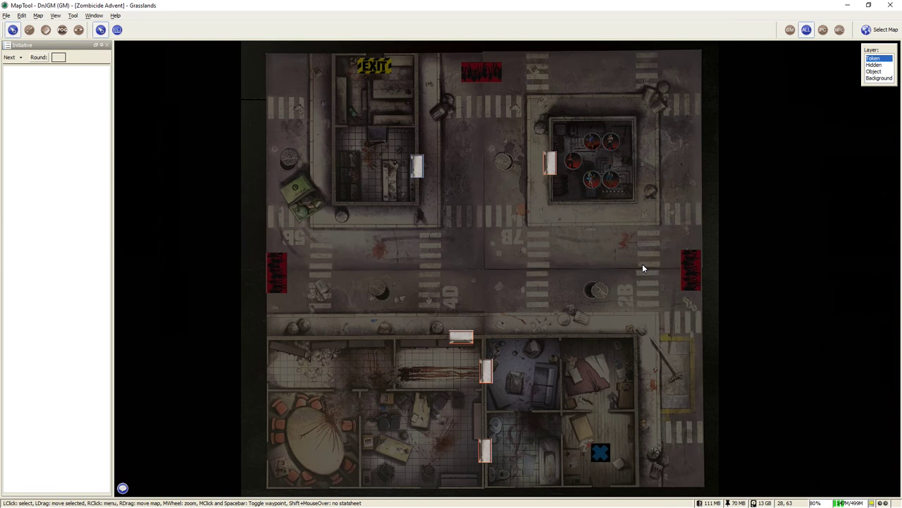
pyautogui.click(576, 161)
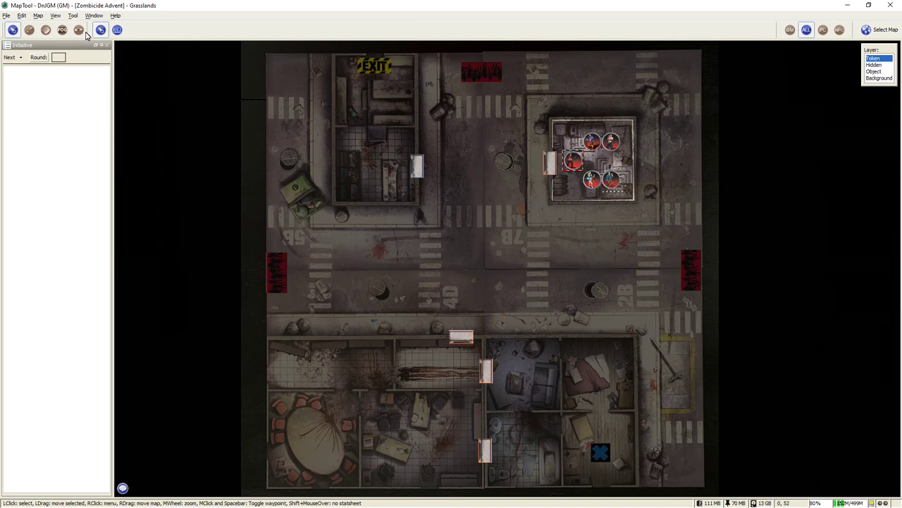
# Turn the map's fog of war off and back on
pyautogui.click(22, 15)
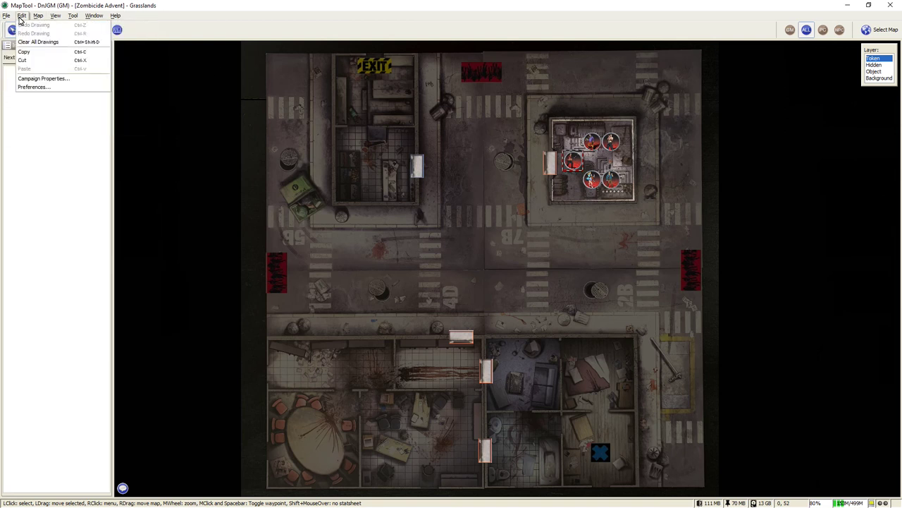
pyautogui.moveTo(39, 18)
pyautogui.click(44, 77)
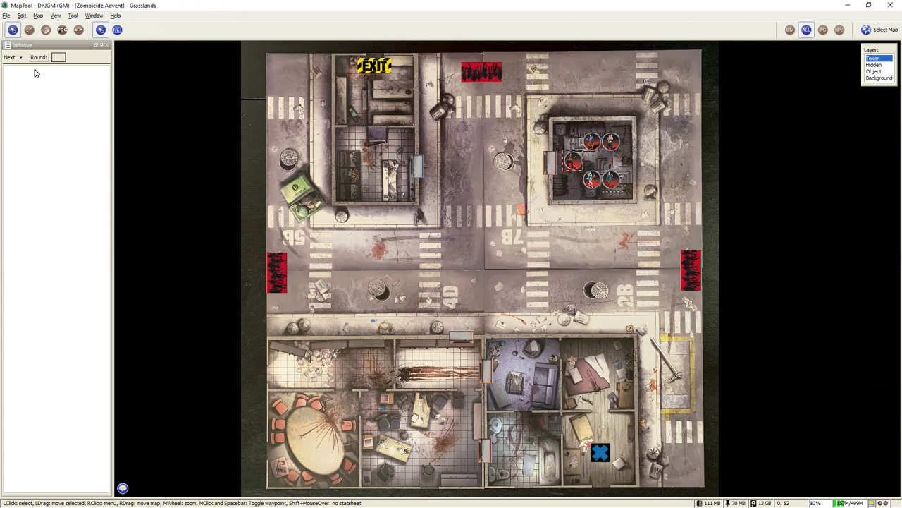
pyautogui.click(41, 17)
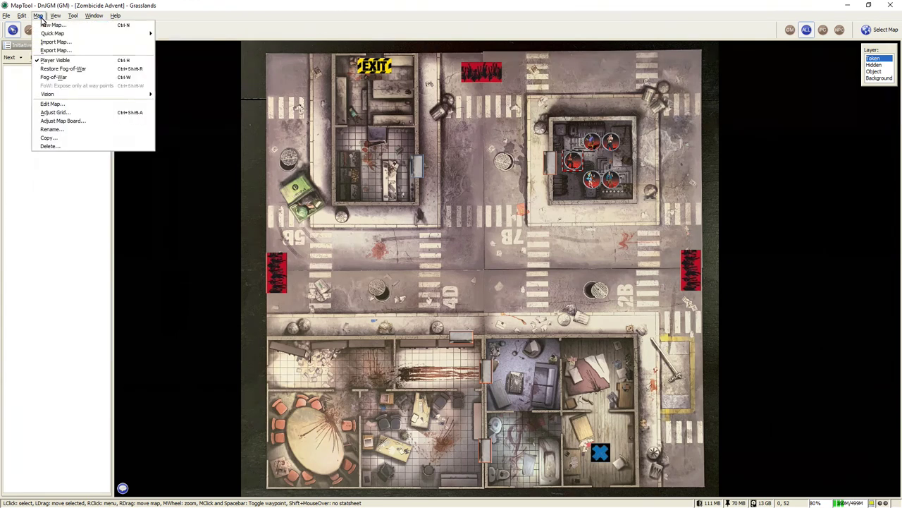
pyautogui.click(50, 77)
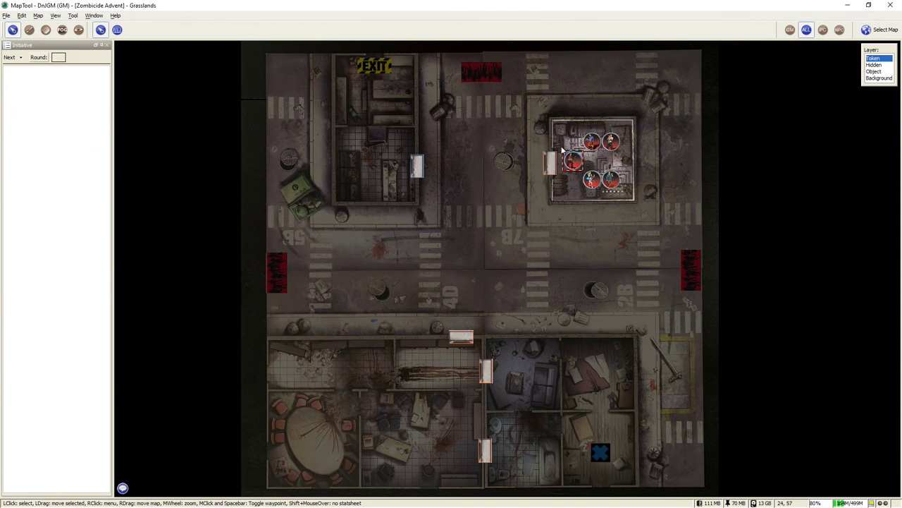
# Move the northeast building's door off the map to the east, and move the nearest survivor through the doorway onto the street
pyautogui.click(878, 72)
pyautogui.moveTo(554, 167); pyautogui.dragTo(787, 171)
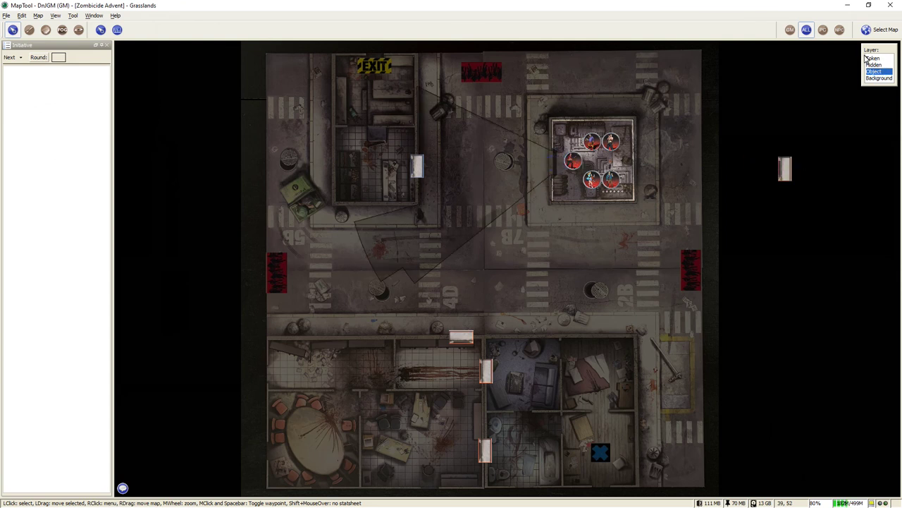
pyautogui.click(873, 59)
pyautogui.moveTo(573, 161); pyautogui.dragTo(535, 172)
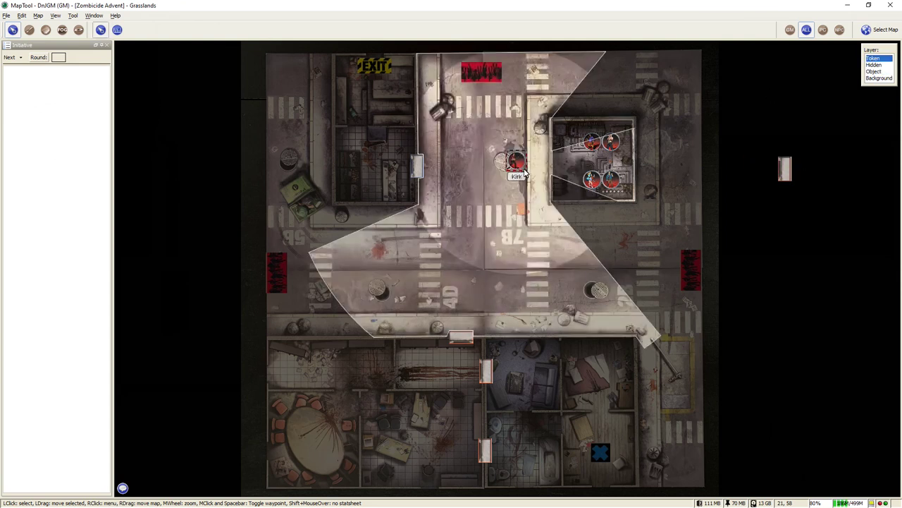
pyautogui.press('space')
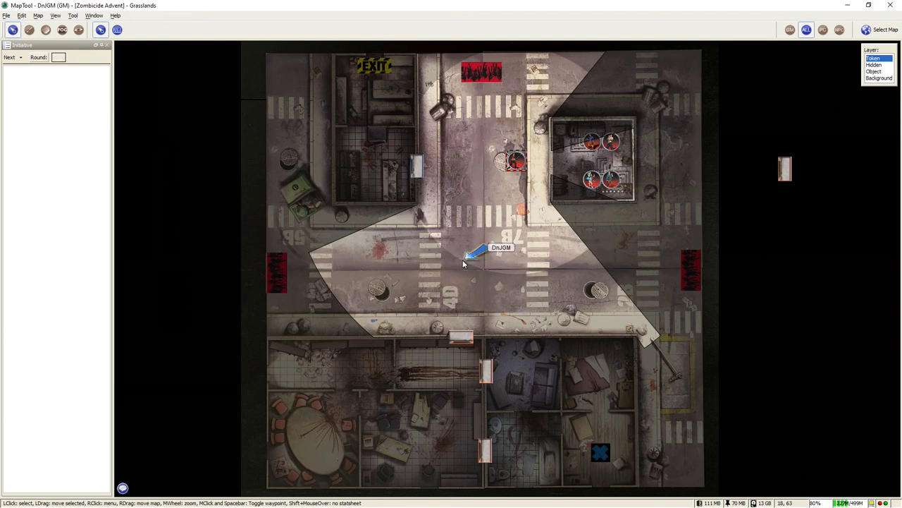
# Switch to player view and move the survivor south across the intersection to the door of the southern building
pyautogui.click(42, 16)
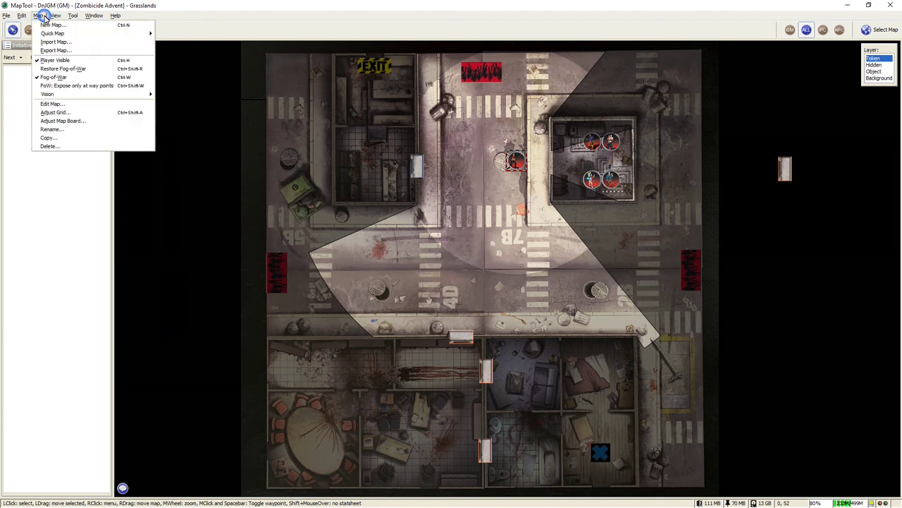
pyautogui.click(71, 24)
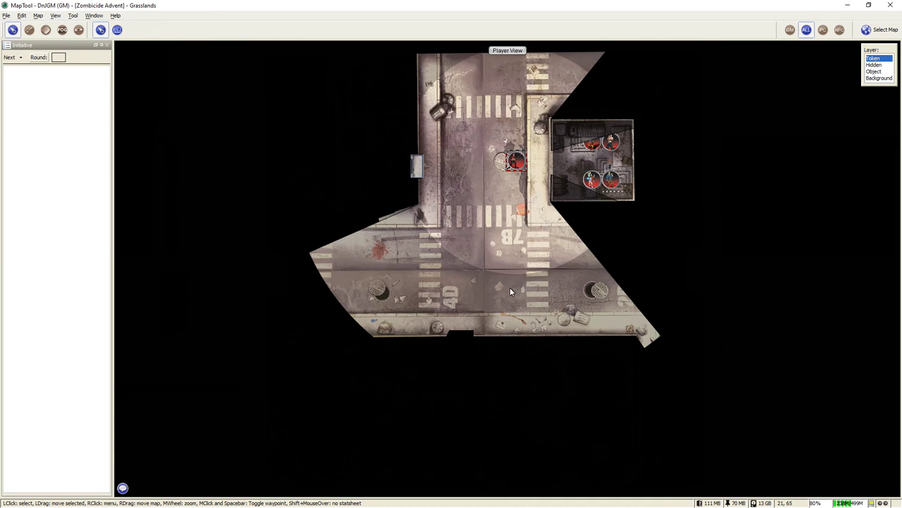
pyautogui.moveTo(518, 167); pyautogui.dragTo(512, 289)
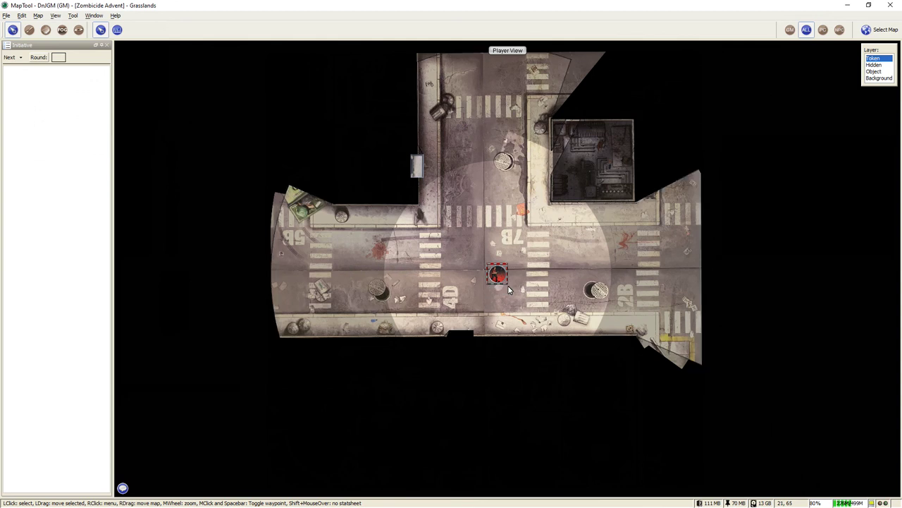
pyautogui.scroll(-2, 446, 244)
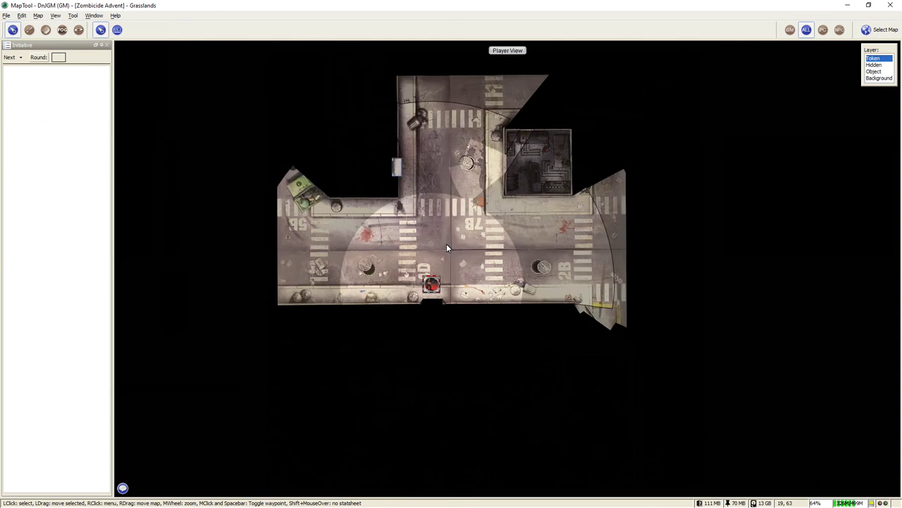
# Return to GM view and move the top two walkers of the reserve's east column into the room behind the southern building's door
pyautogui.click(55, 16)
pyautogui.click(61, 26)
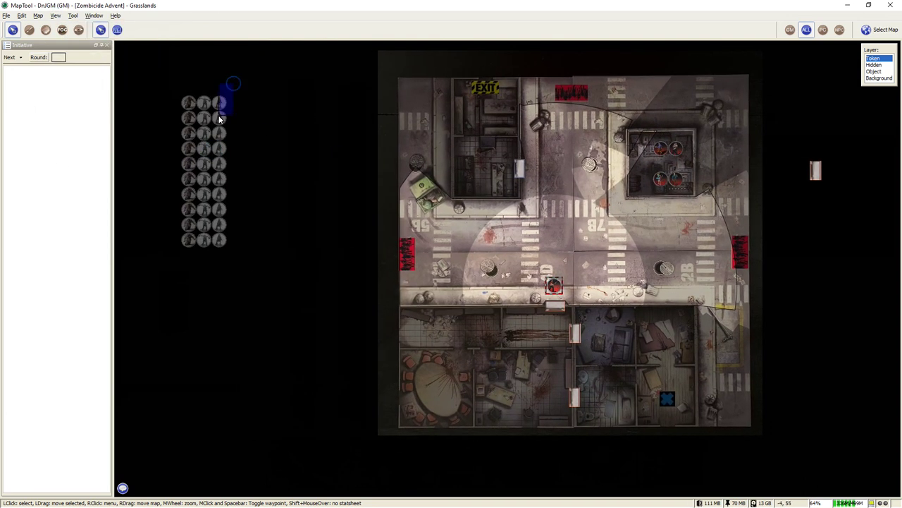
pyautogui.moveTo(219, 104); pyautogui.dragTo(554, 337)
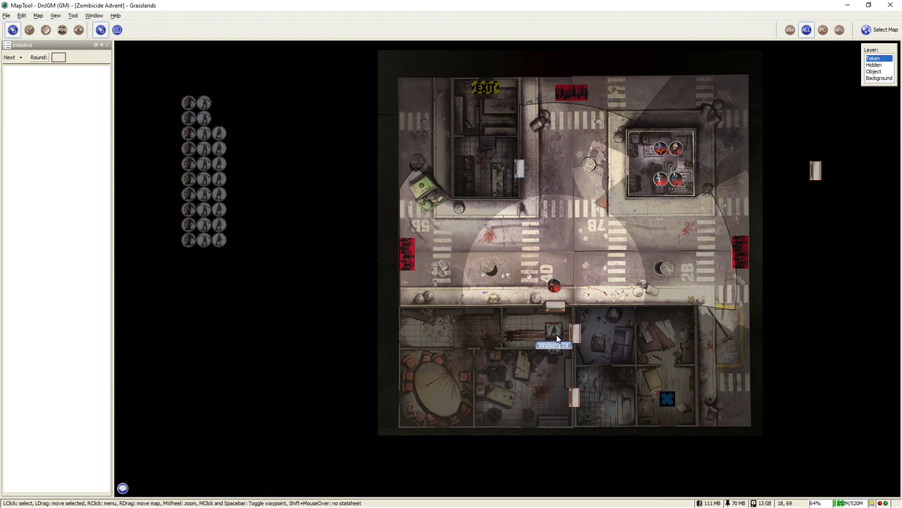